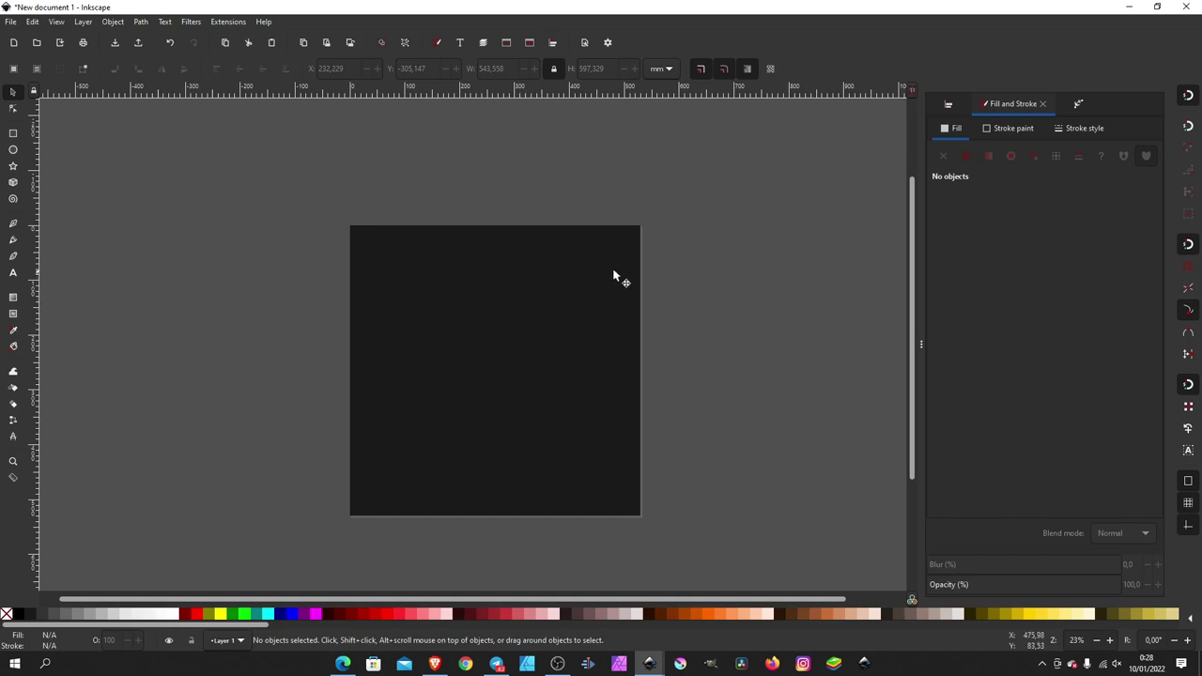
# Add the word TUTORIAL as white text on the dark page
pyautogui.click(13, 274)
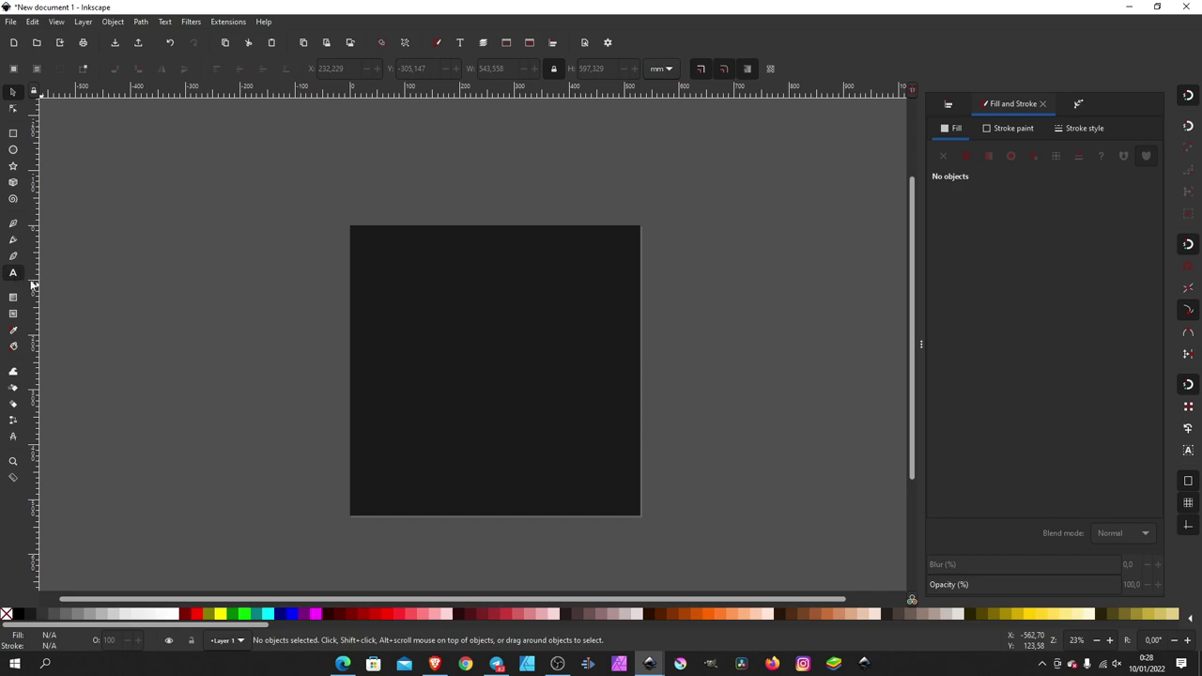
pyautogui.scroll(1, 455, 315)
pyautogui.click(436, 289)
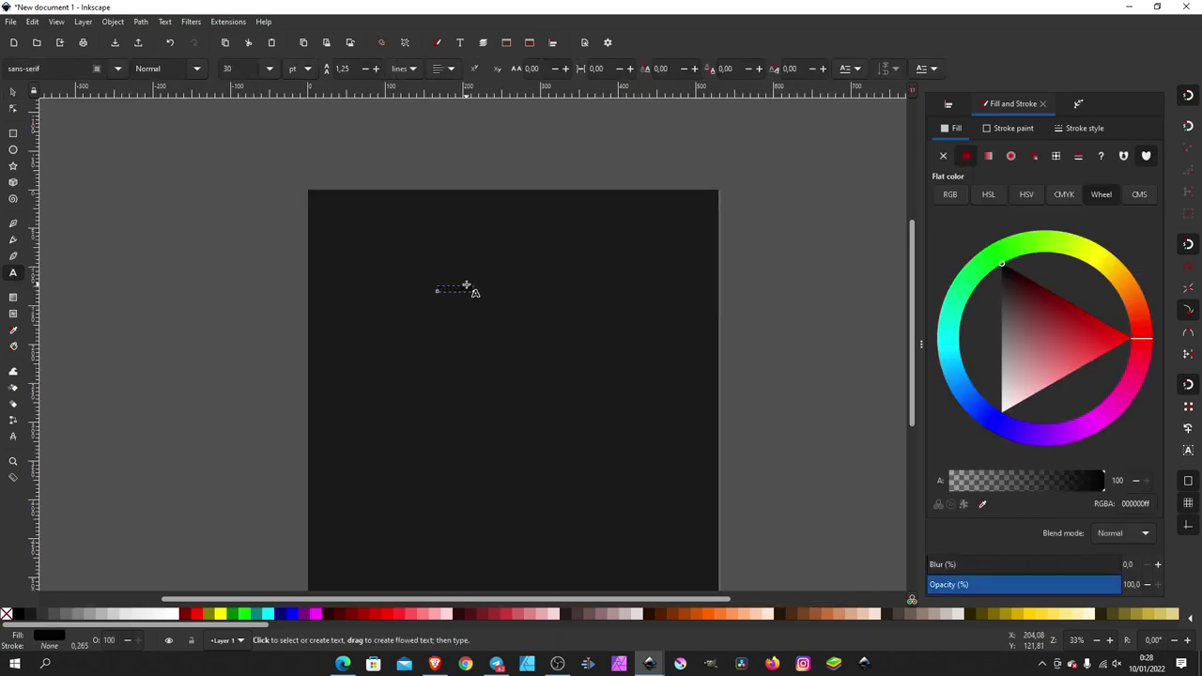
pyautogui.hotkey('ctrl', 'a')
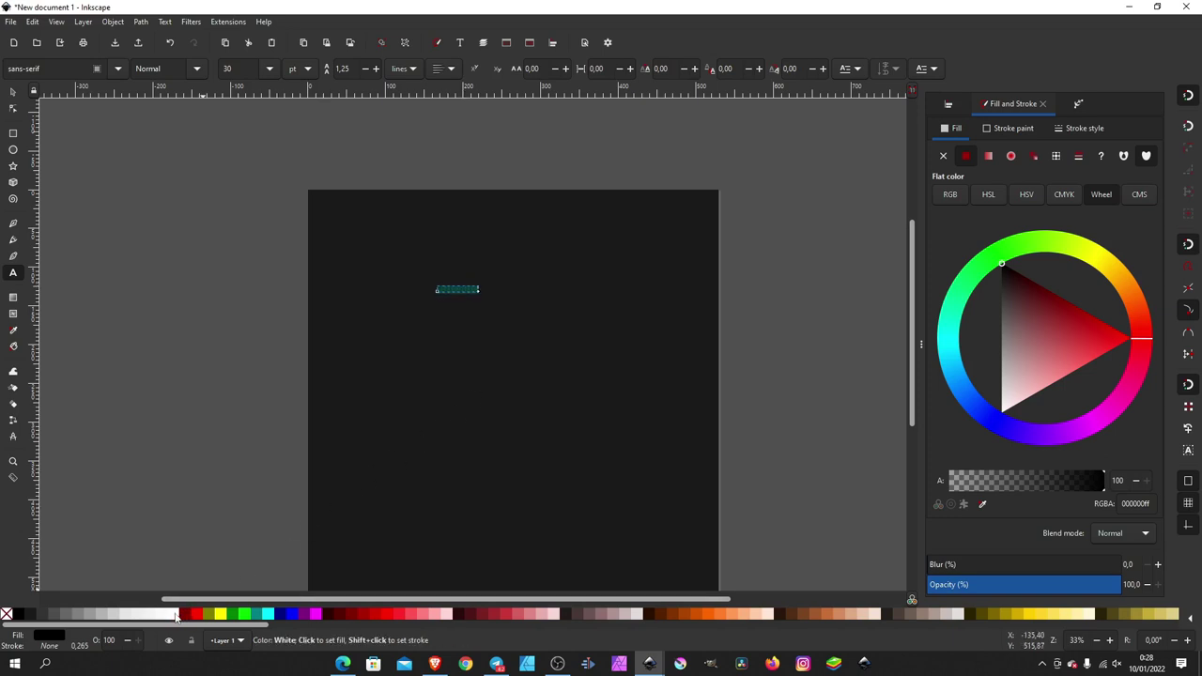
pyautogui.click(176, 614)
# Set TUTORIAL to Montserrat Heavy and scale it up about threefold, to roughly 193 mm wide
pyautogui.tripleClick(28, 69)
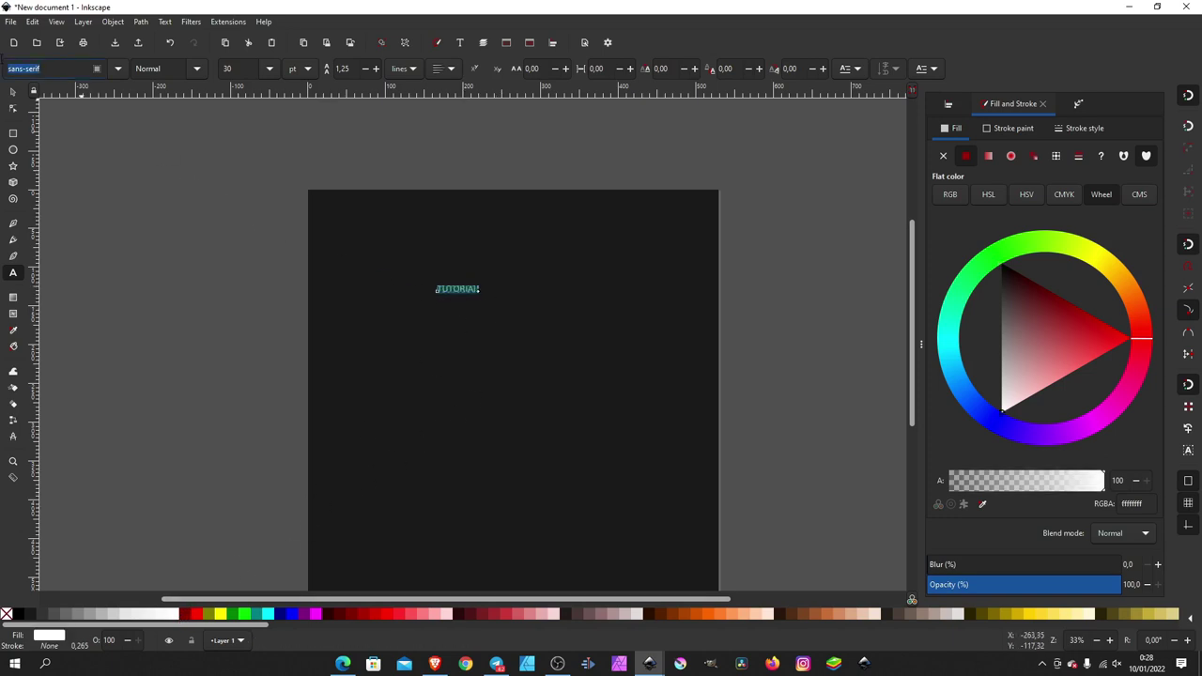
pyautogui.write('MON')
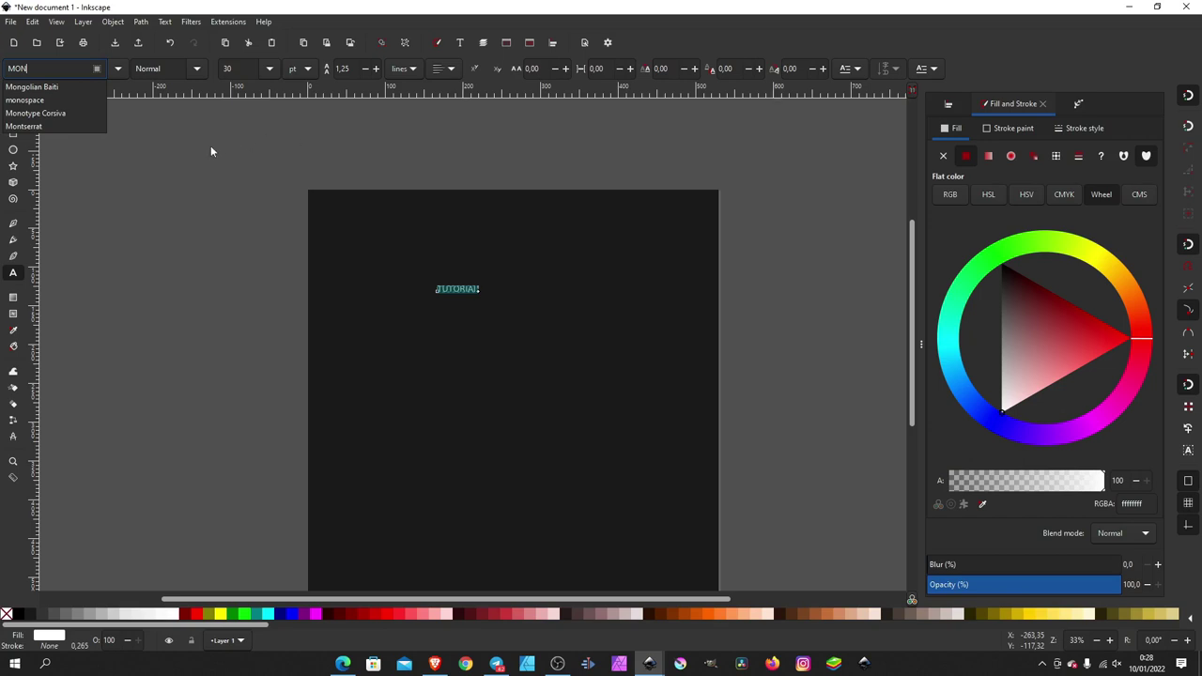
pyautogui.click(93, 125)
pyautogui.click(203, 69)
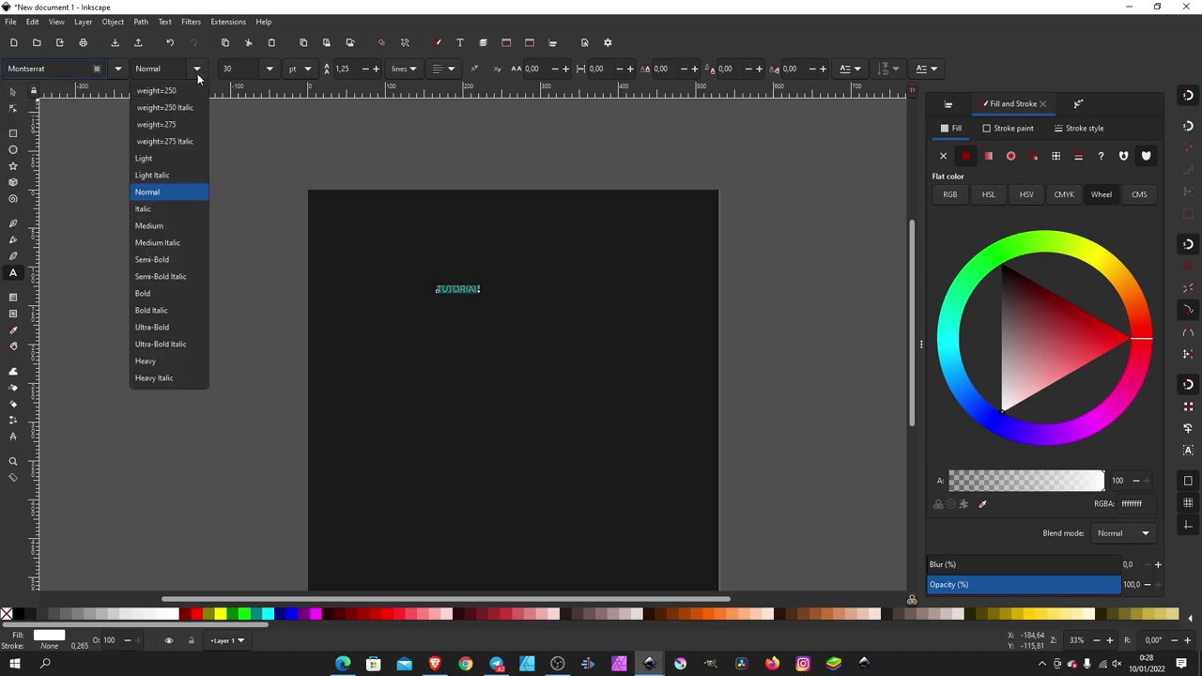
pyautogui.click(183, 361)
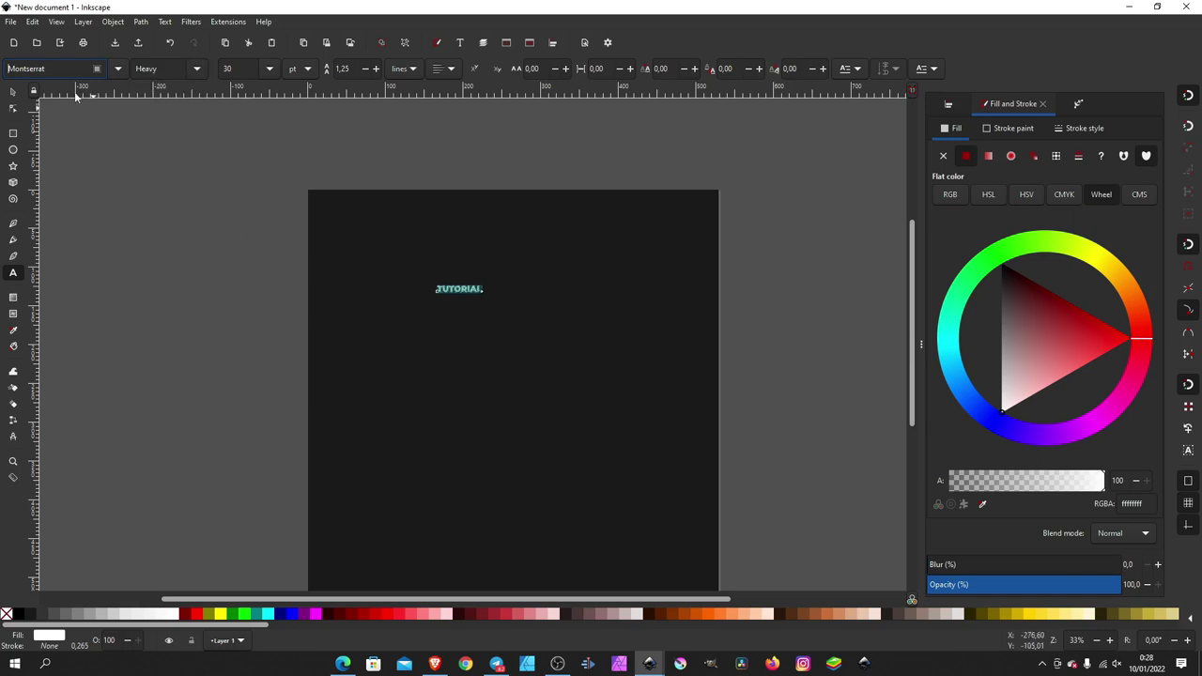
pyautogui.click(13, 91)
pyautogui.moveTo(488, 282); pyautogui.dragTo(593, 244)
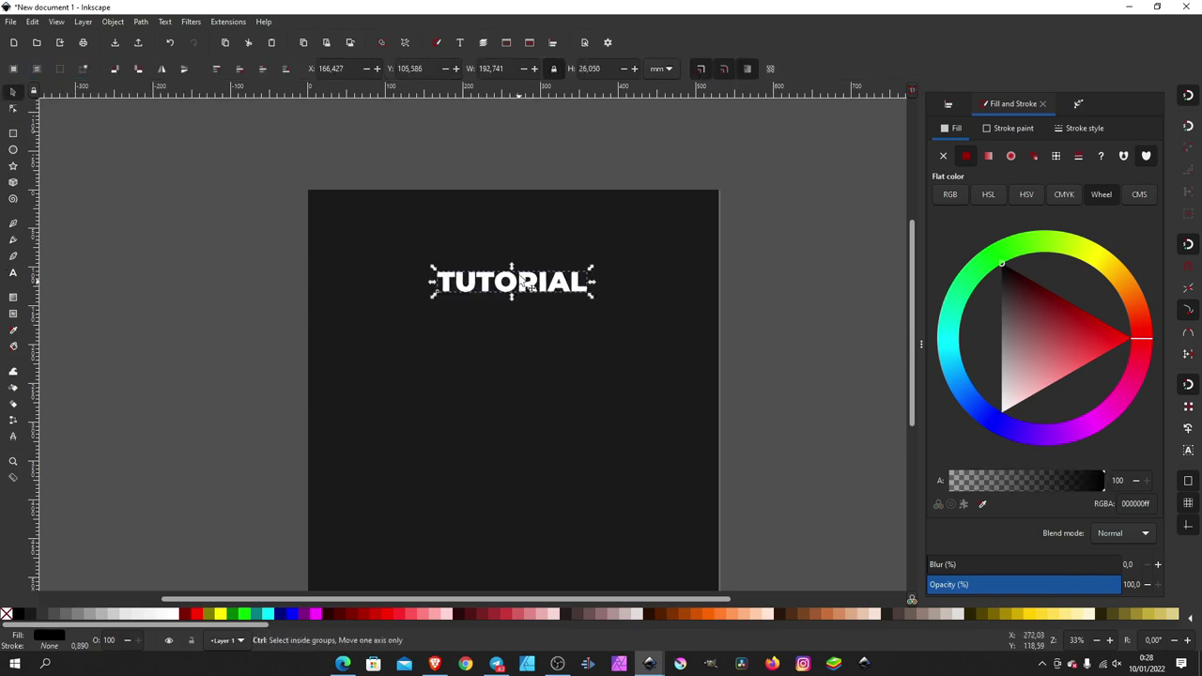
# Duplicate TUTORIAL below itself and change the copy to read TEXT
pyautogui.hotkey('ctrl', 'd')
pyautogui.moveTo(526, 286); pyautogui.dragTo(526, 327)
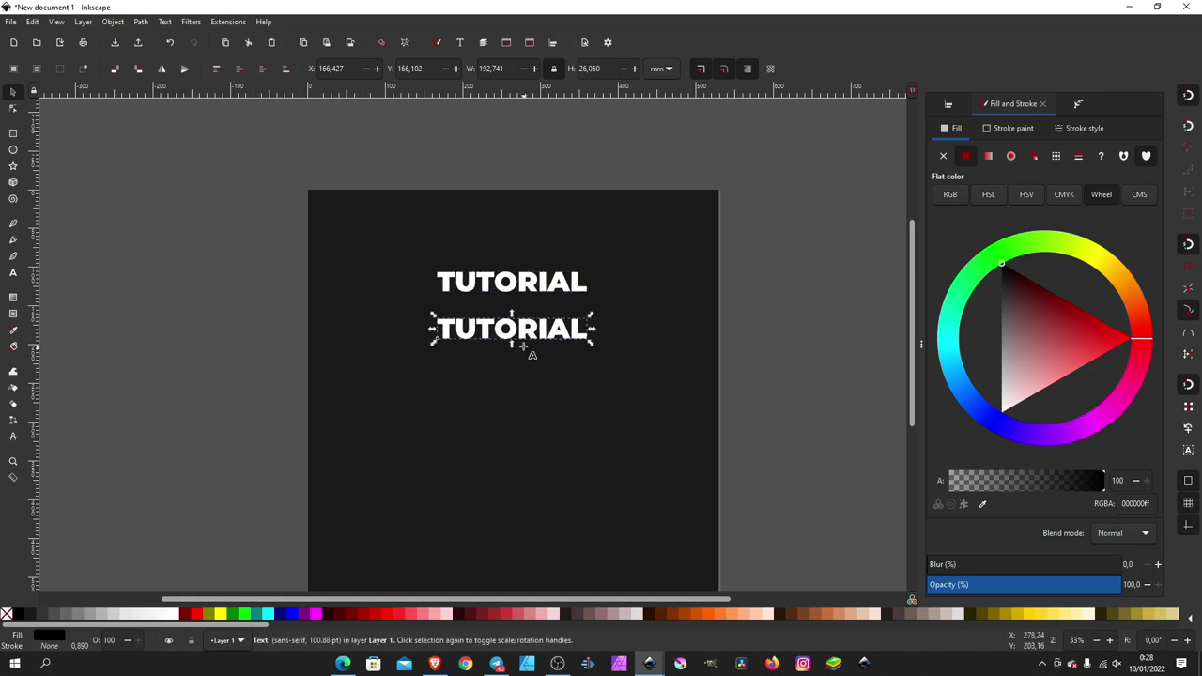
pyautogui.doubleClick(529, 328)
pyautogui.hotkey('ctrl', 'a')
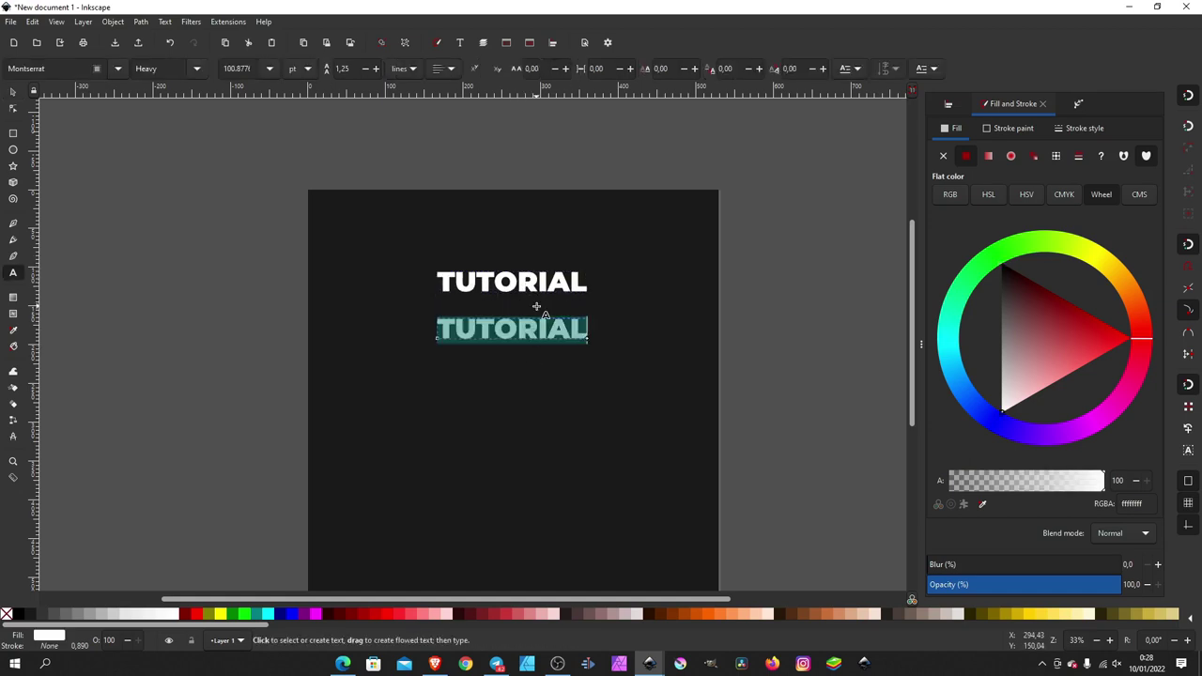
pyautogui.write('TE')
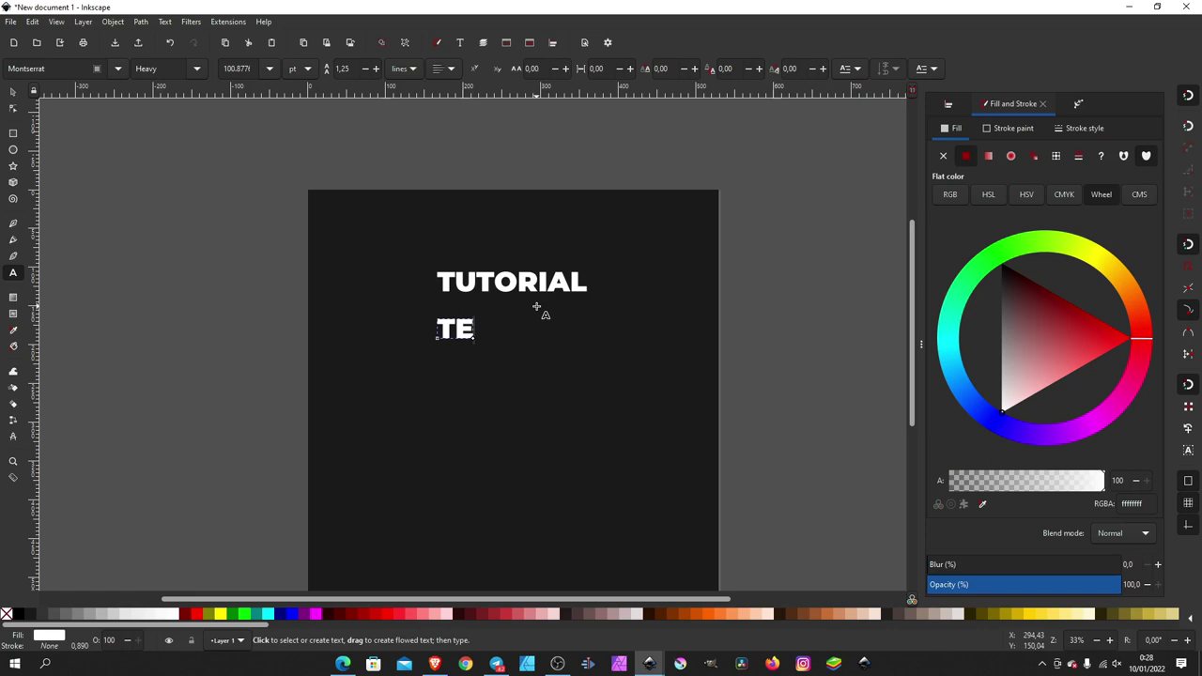
pyautogui.write('XT')
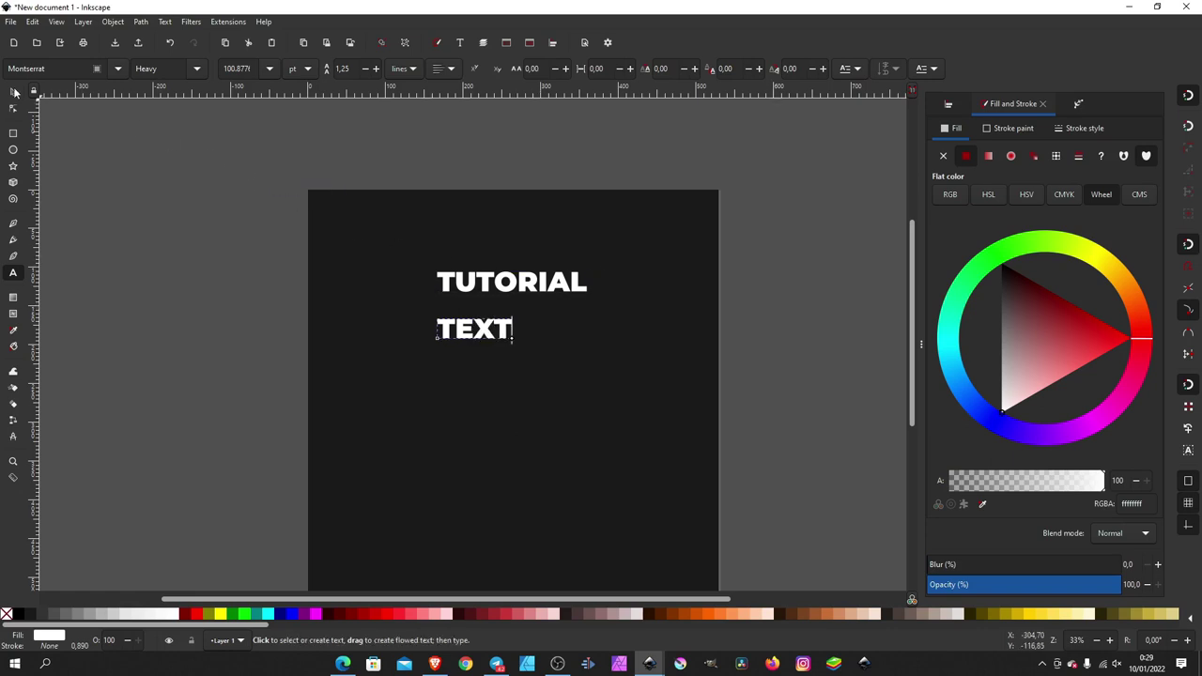
pyautogui.click(14, 91)
# Duplicate the TEXT line below it and change the copy to read 3 DIMENSI
pyautogui.hotkey('ctrl', 'd')
pyautogui.moveTo(490, 340); pyautogui.dragTo(493, 380)
pyautogui.press('t')
pyautogui.hotkey('ctrl', 'a')
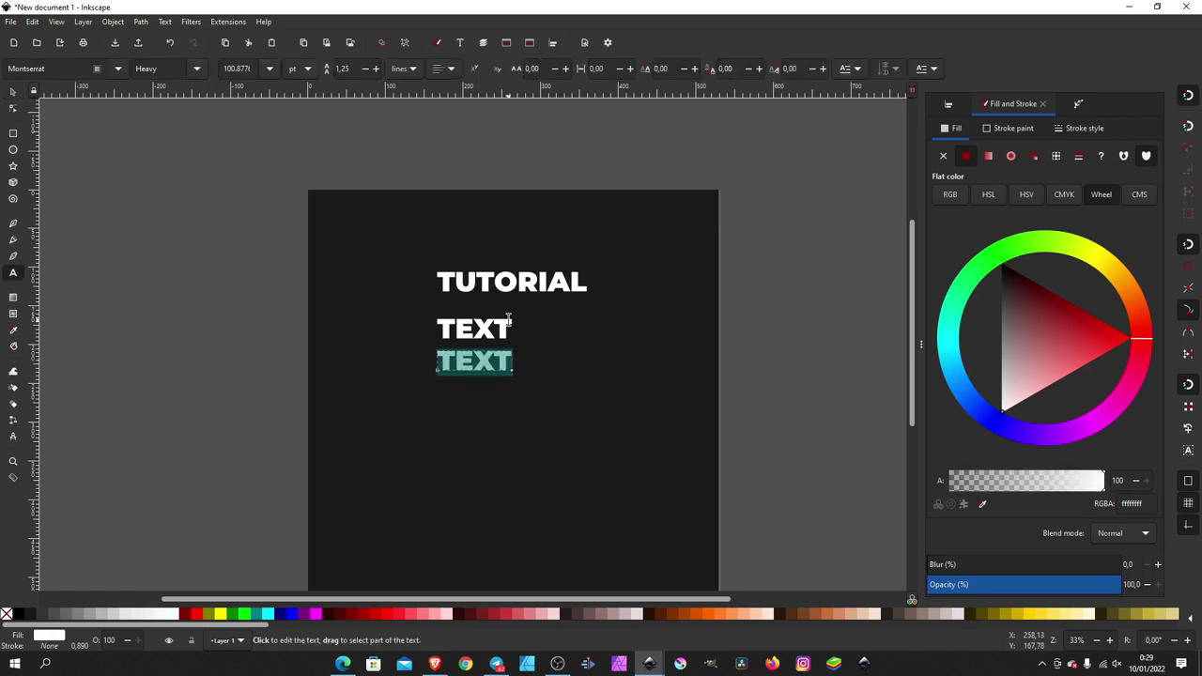
pyautogui.write('3')
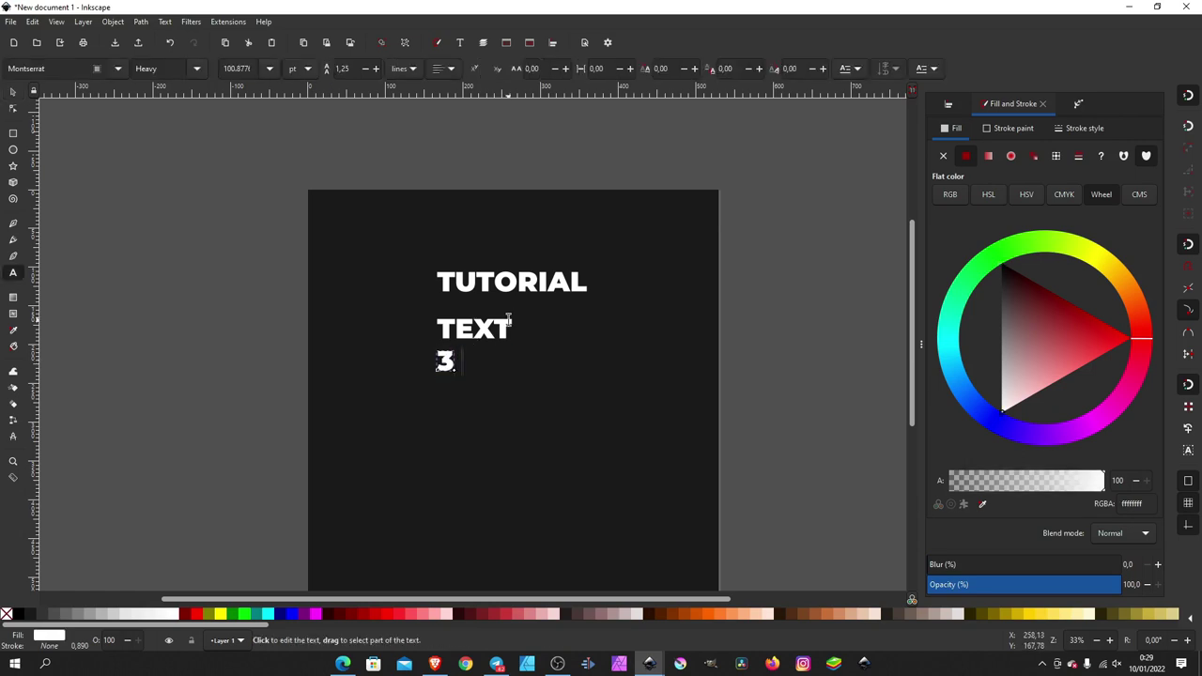
pyautogui.write(' DIMENSI')
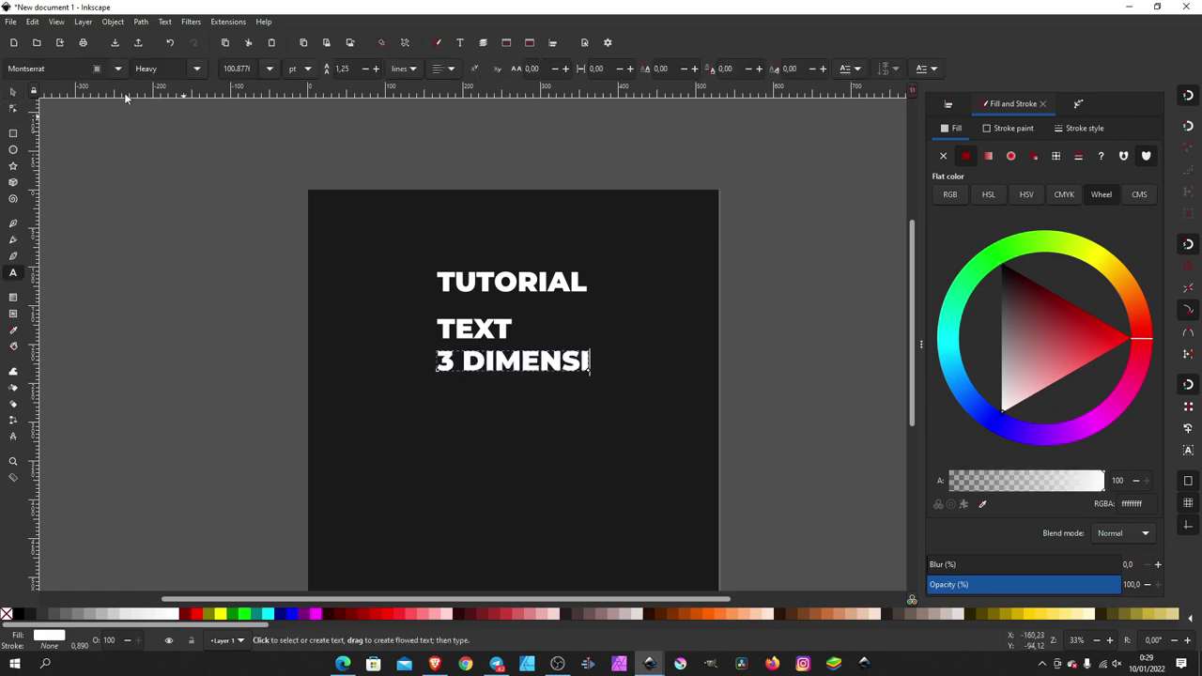
pyautogui.click(13, 92)
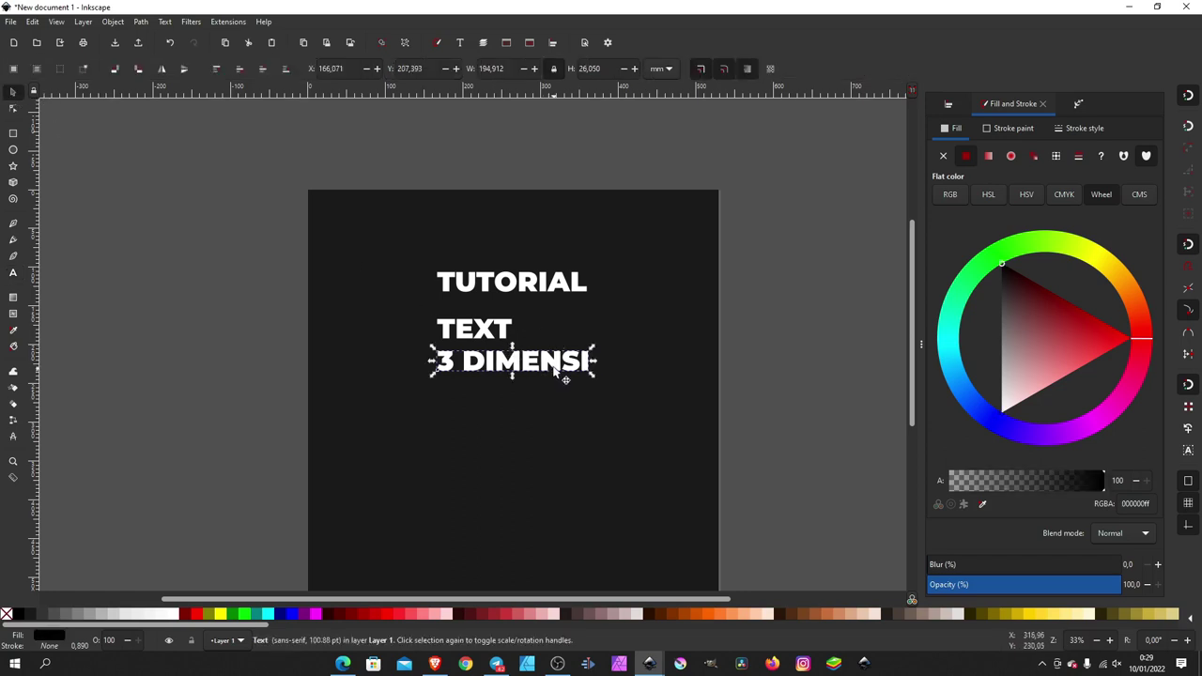
# Add a fourth line reading DI INKSCAPE below 3 DIMENSI
pyautogui.hotkey('ctrl', 'd')
pyautogui.moveTo(565, 379); pyautogui.dragTo(566, 414)
pyautogui.doubleClick(568, 394)
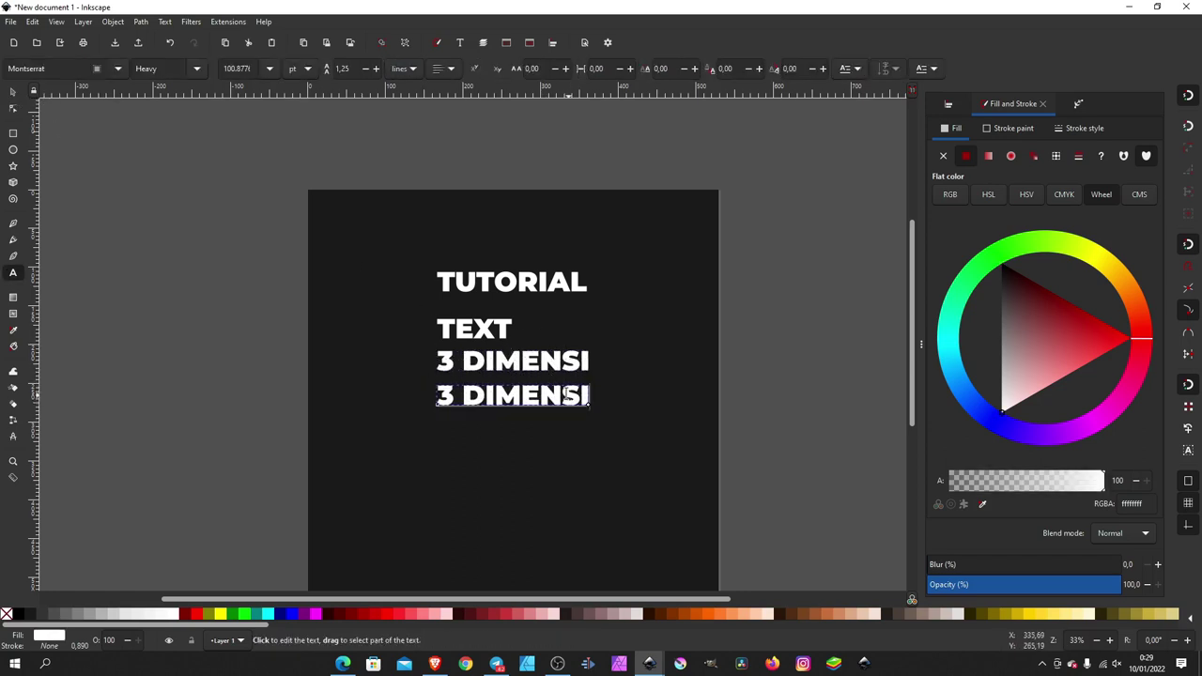
pyautogui.hotkey('ctrl', 'a')
pyautogui.write('DI')
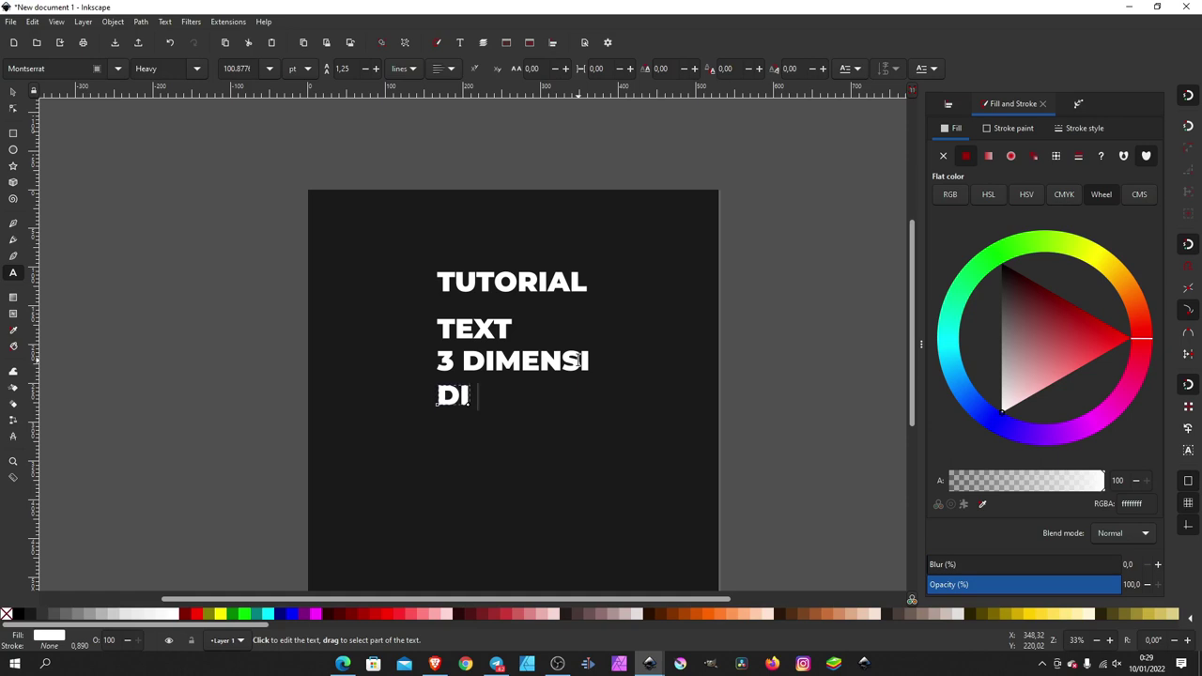
pyautogui.write(' INKSCAPE')
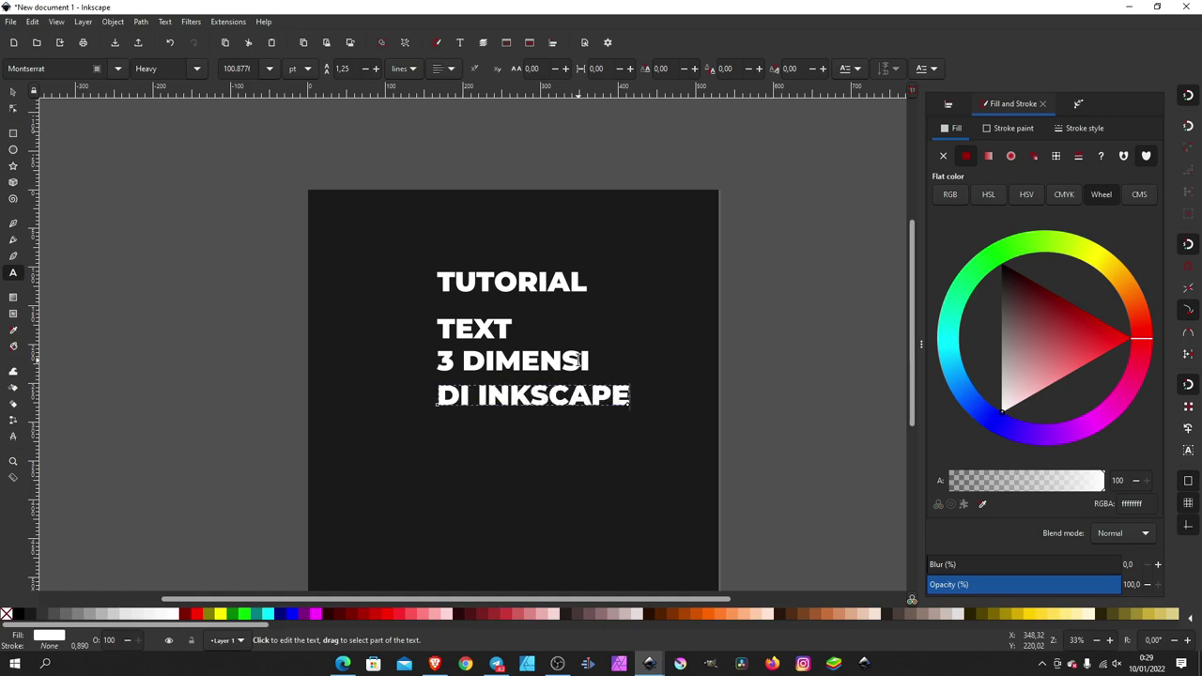
pyautogui.press('Escape')
pyautogui.press('s')
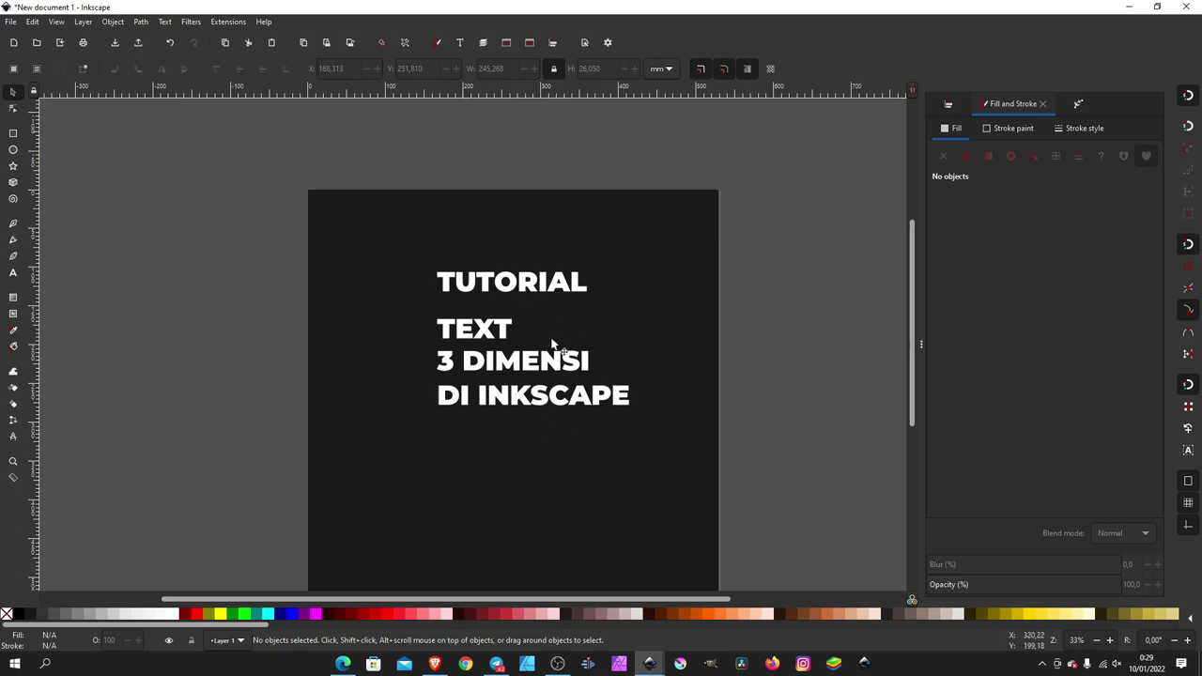
# Copy the TUTORIAL heading to the clipboard
pyautogui.click(531, 288)
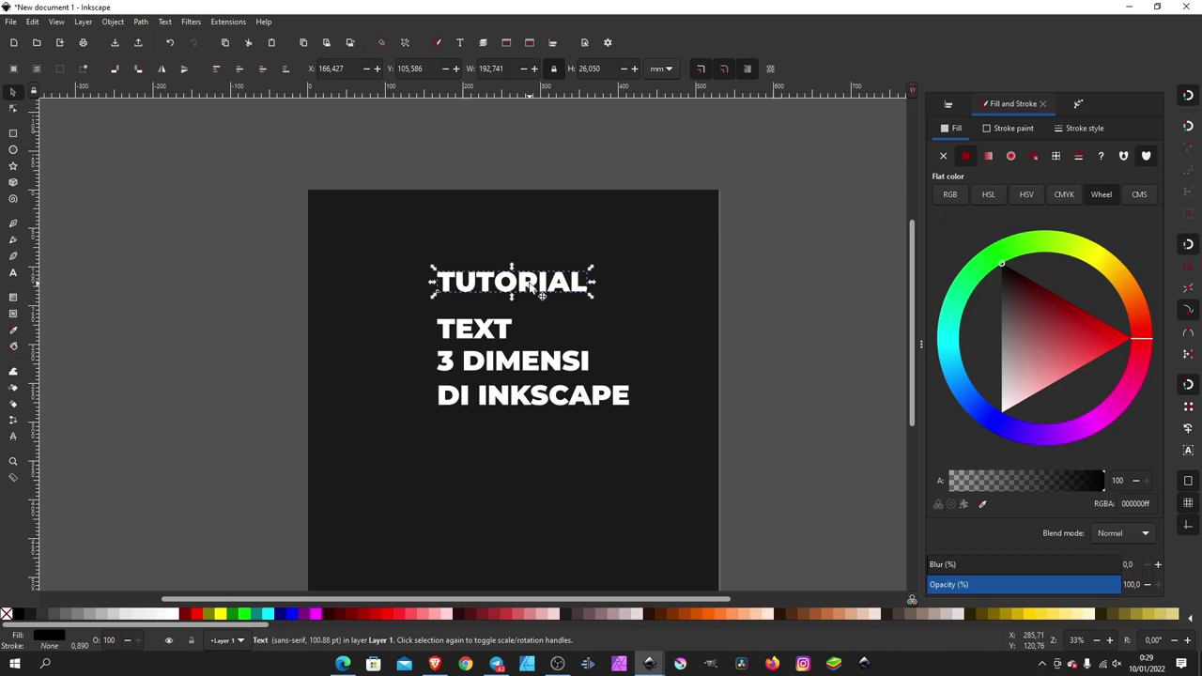
pyautogui.rightClick(529, 284)
pyautogui.press('Escape')
pyautogui.rightClick(541, 286)
pyautogui.click(570, 323)
pyautogui.click(808, 250)
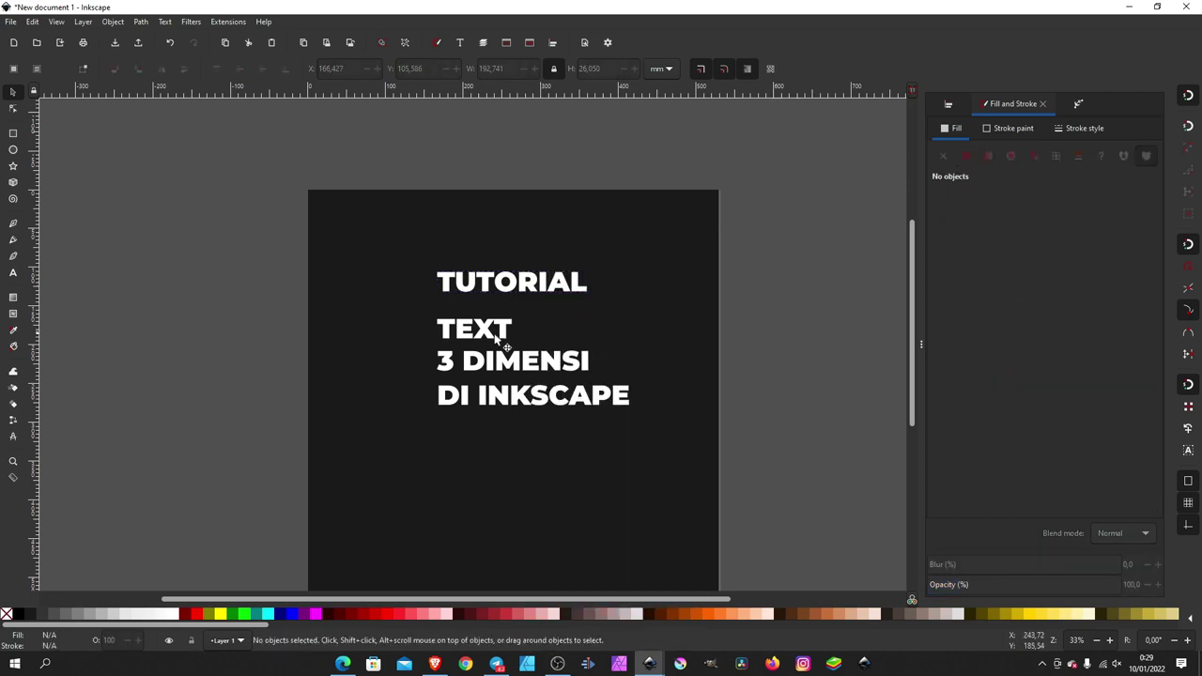
# Paste TUTORIAL's width onto the TEXT and 3 DIMENSI lines, centring TEXT under the heading
pyautogui.click(498, 336)
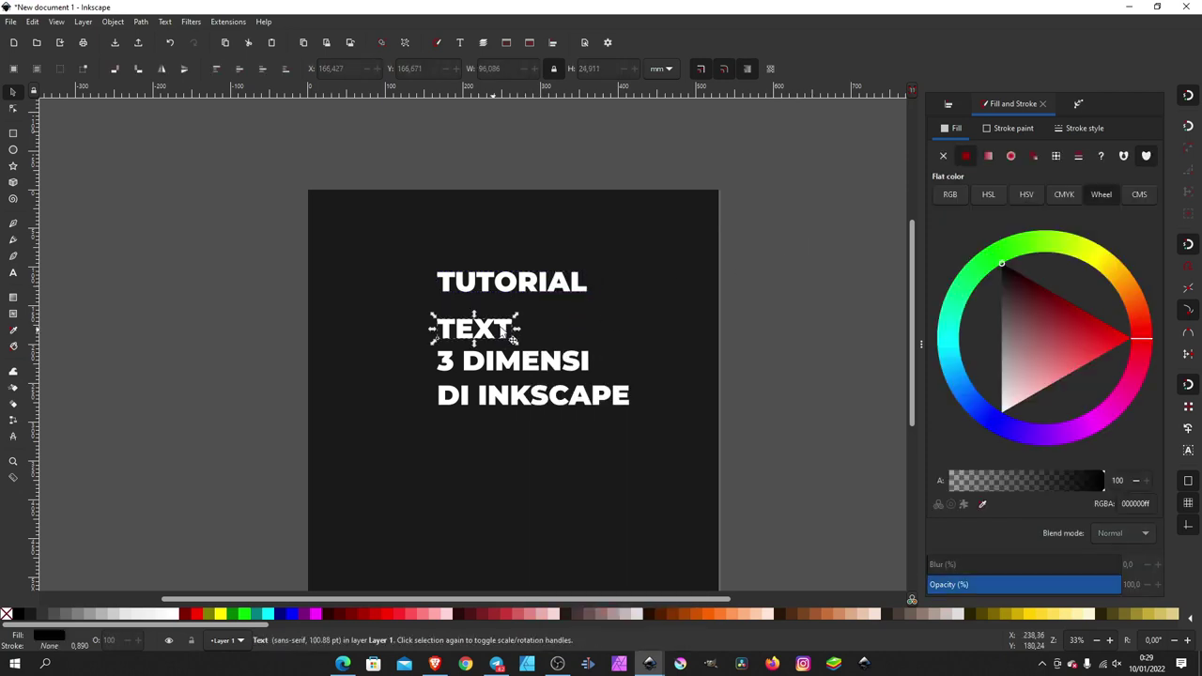
pyautogui.click(33, 22)
pyautogui.moveTo(103, 158)
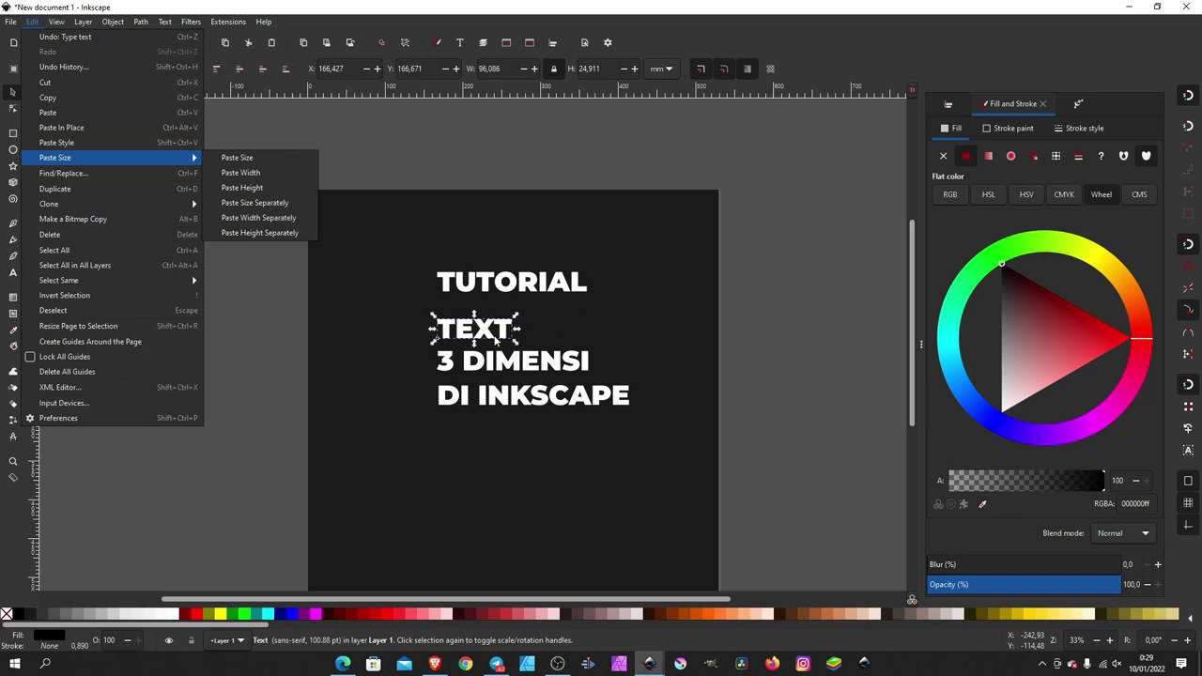
pyautogui.click(268, 173)
pyautogui.moveTo(496, 329); pyautogui.dragTo(534, 321)
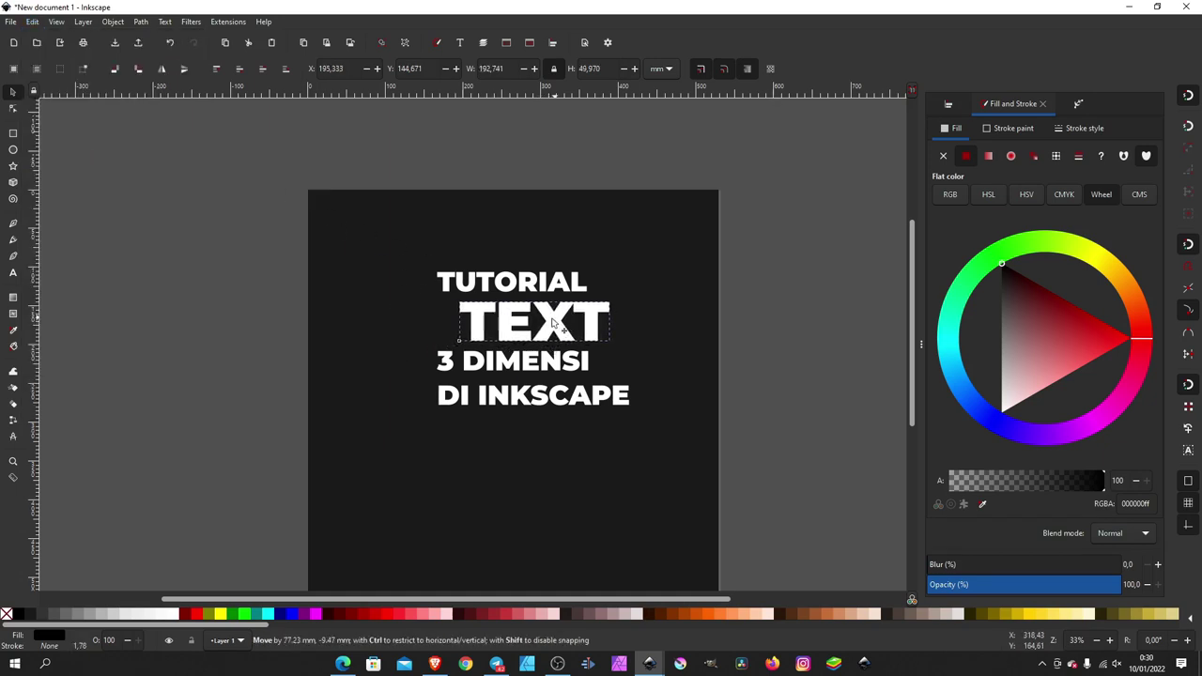
pyautogui.click(515, 360)
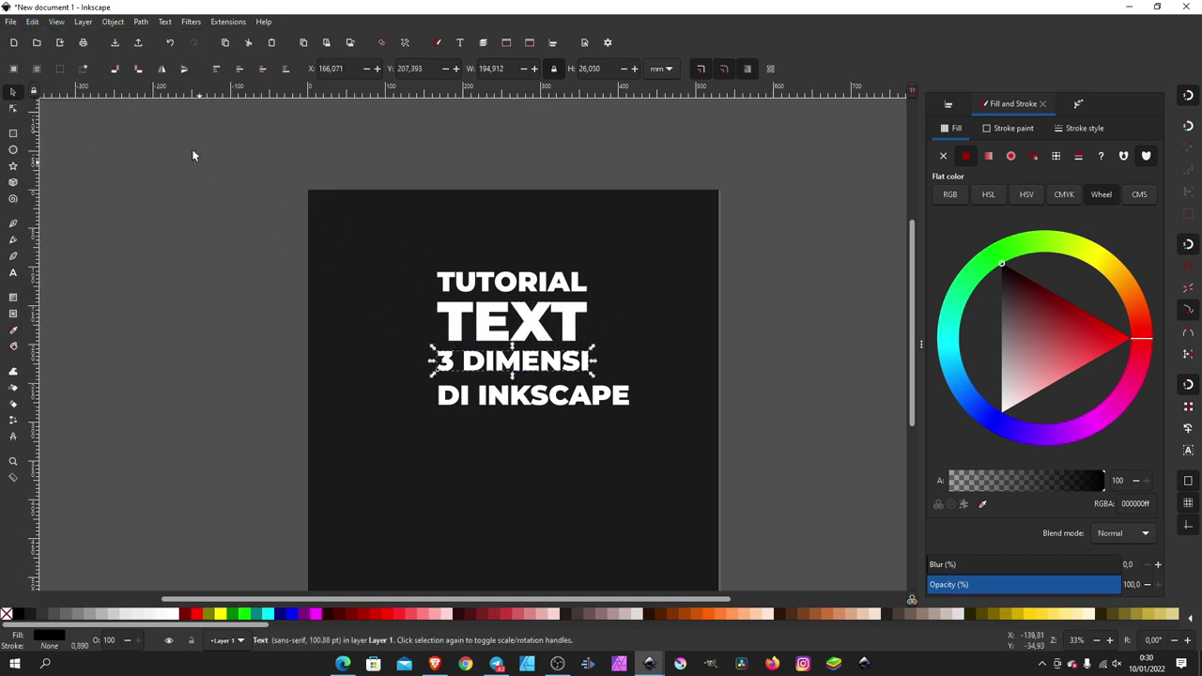
pyautogui.click(33, 21)
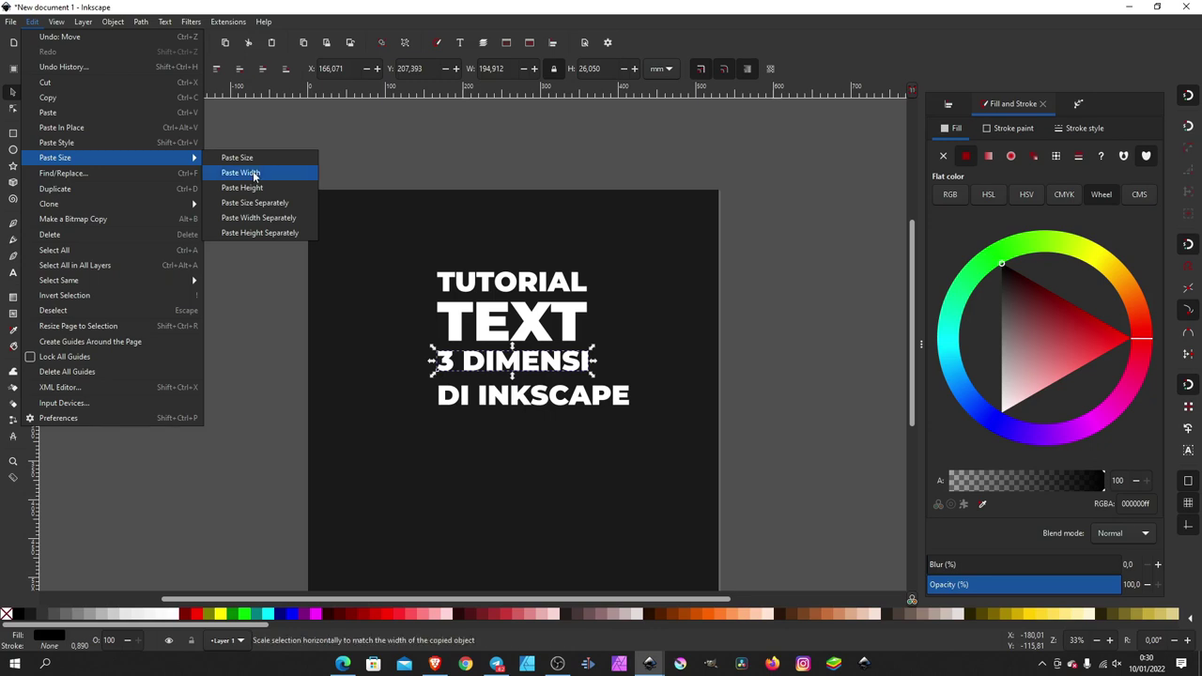
pyautogui.click(254, 174)
pyautogui.click(790, 335)
# Give the DI INKSCAPE line the same pasted width as TUTORIAL
pyautogui.click(573, 406)
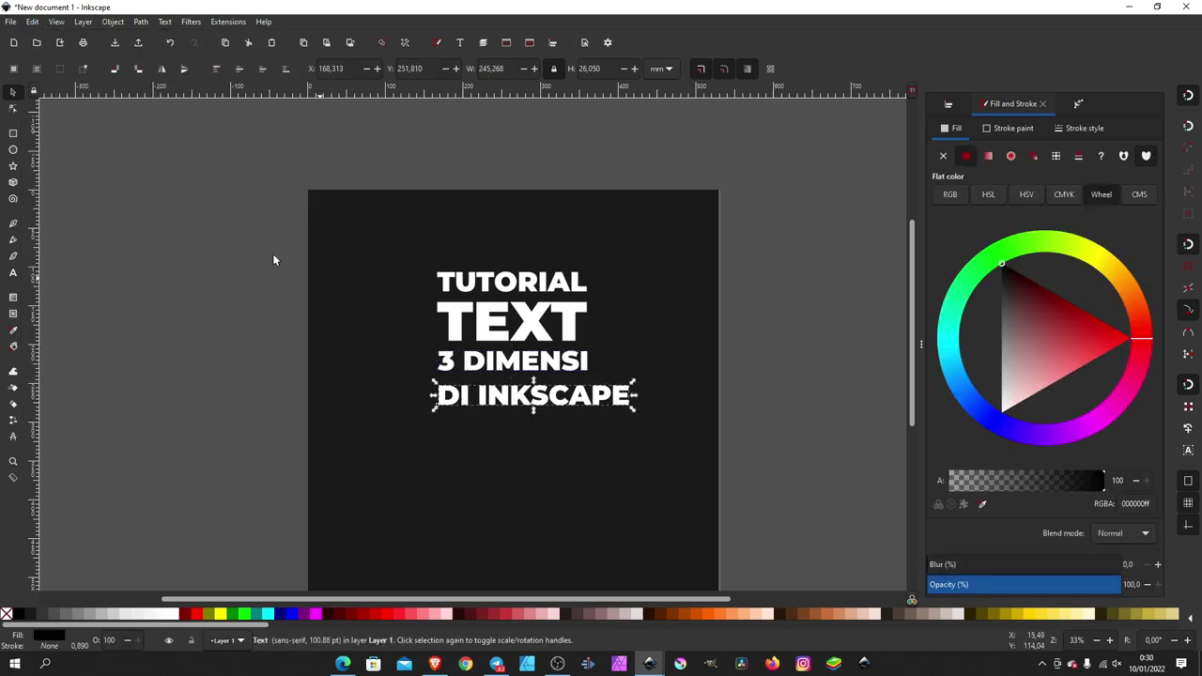
pyautogui.click(32, 22)
pyautogui.moveTo(54, 158)
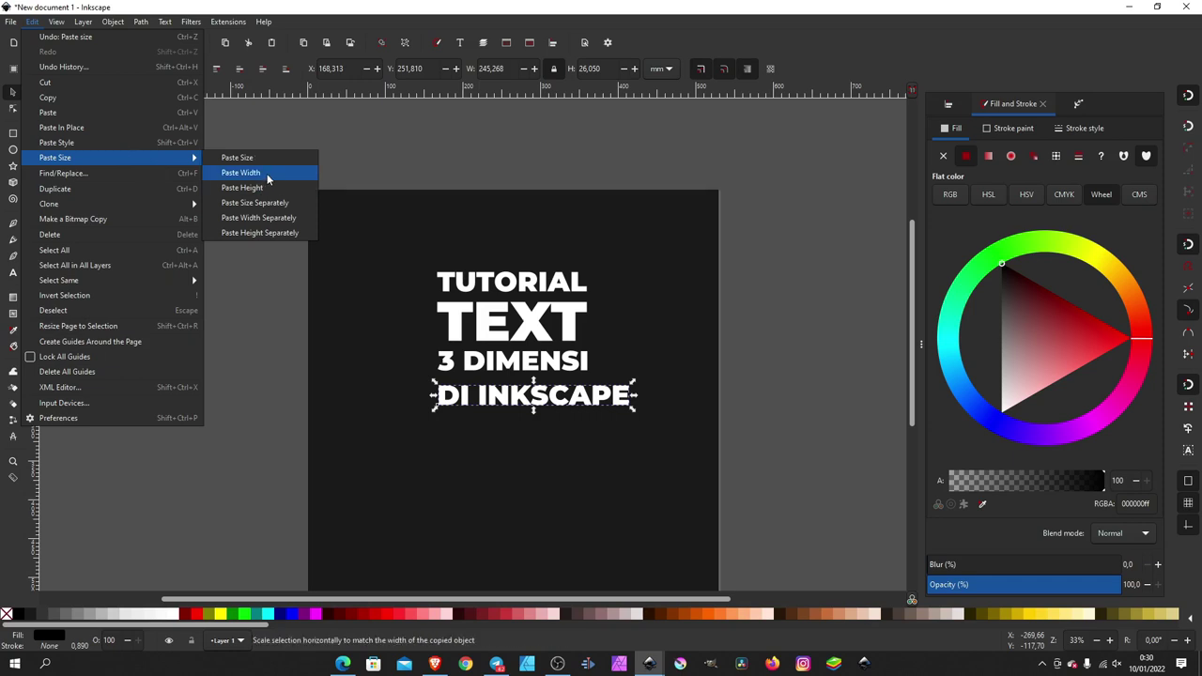
pyautogui.click(269, 174)
pyautogui.click(753, 248)
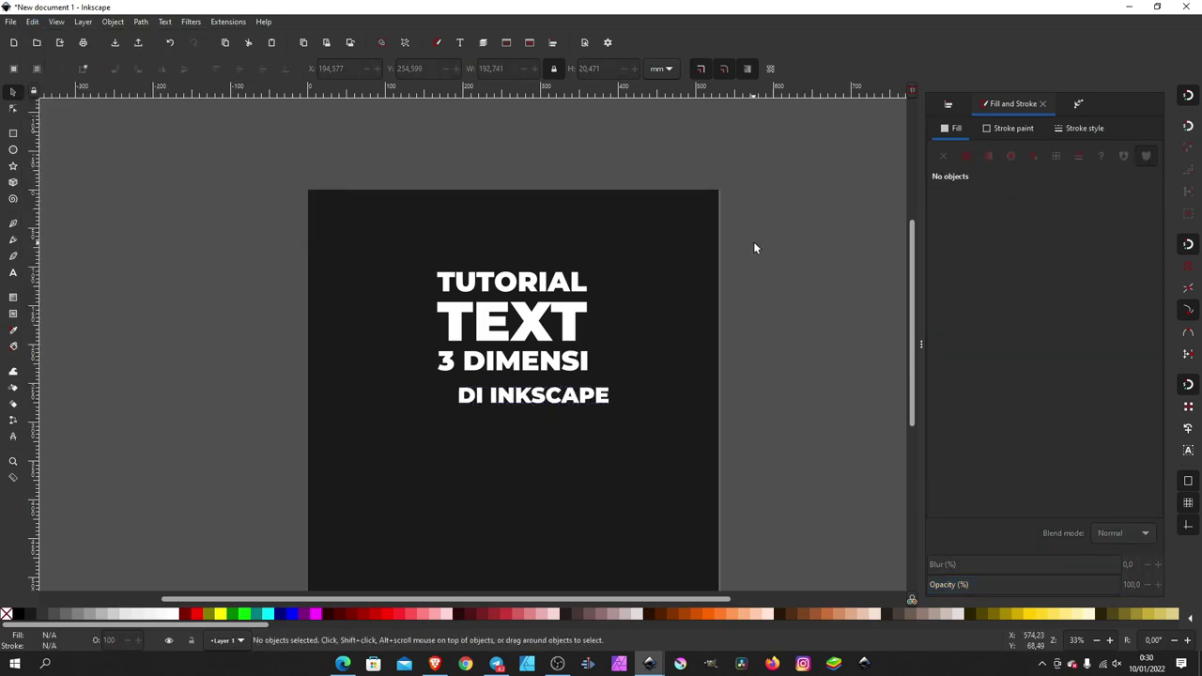
# Centre the four title lines on a common vertical axis
pyautogui.moveTo(801, 213); pyautogui.dragTo(347, 464)
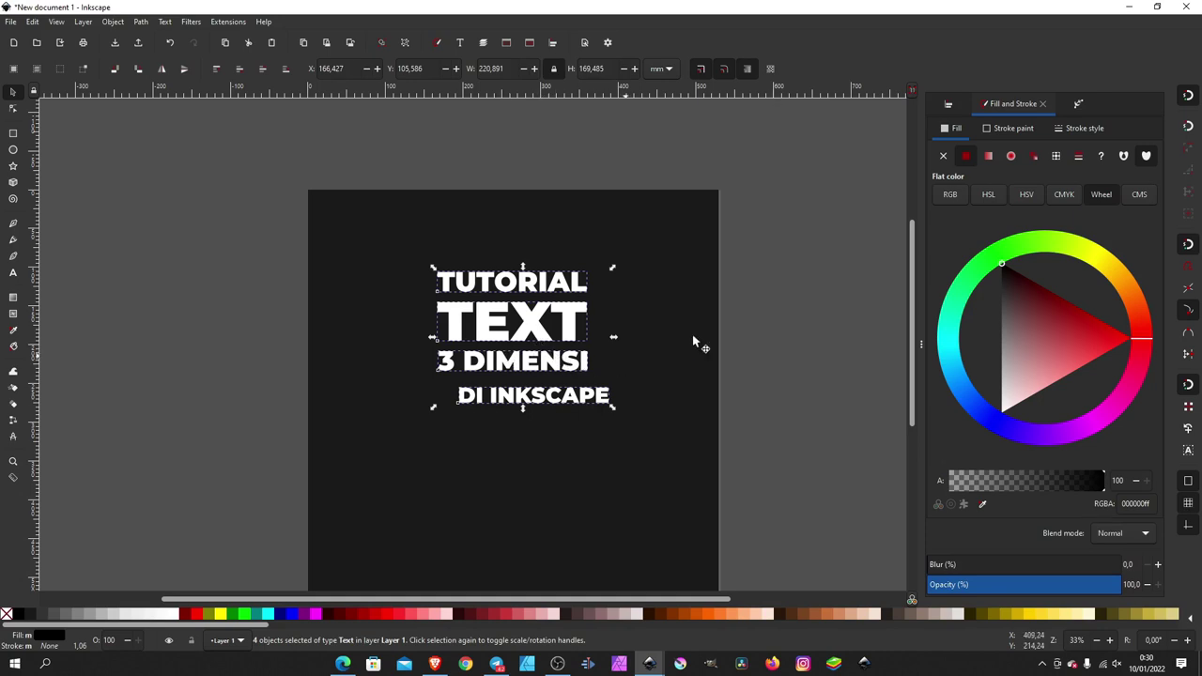
pyautogui.click(950, 109)
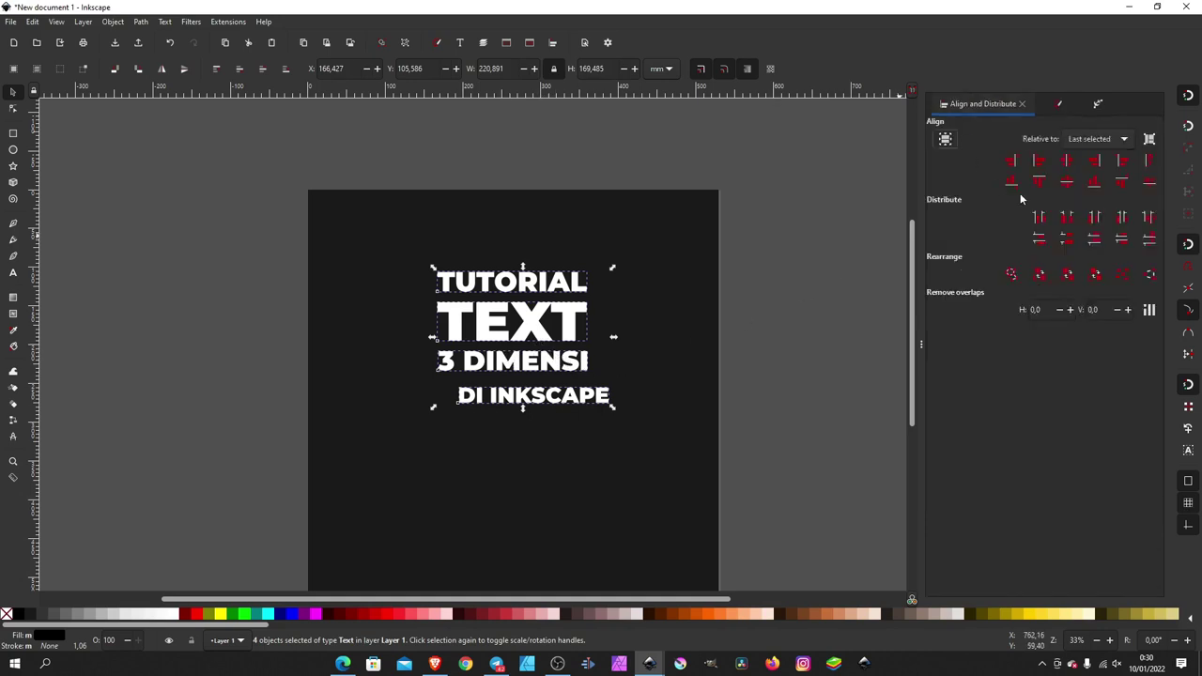
pyautogui.click(1067, 165)
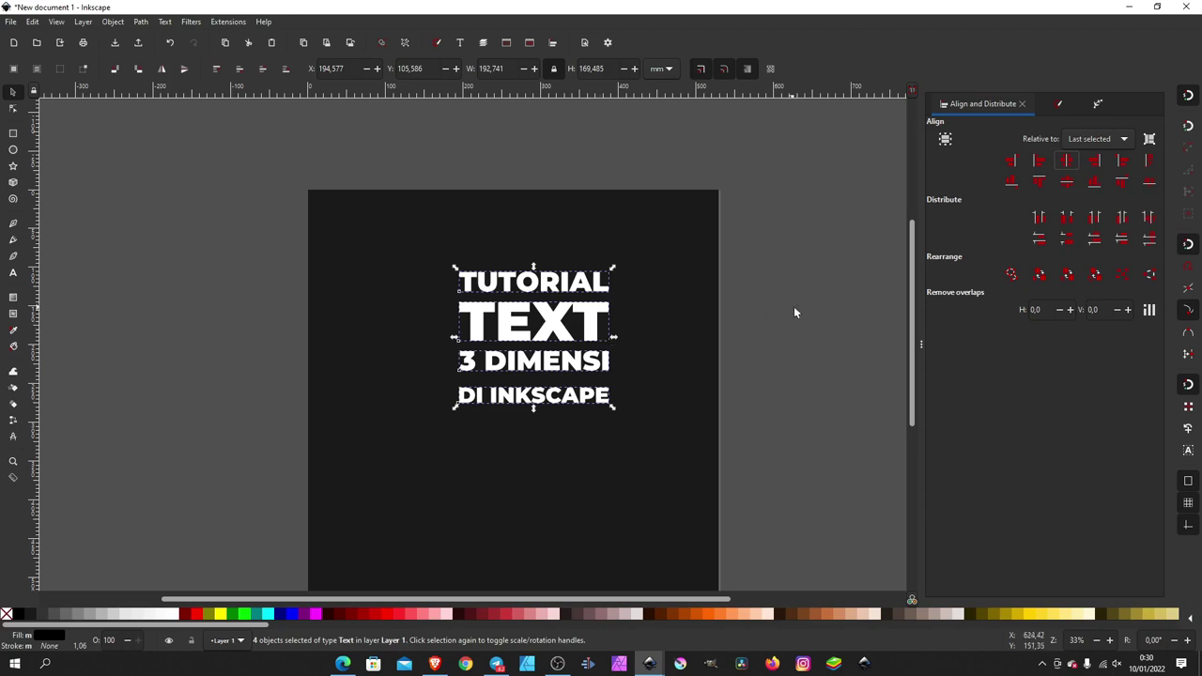
pyautogui.press('Escape')
# Move DI INKSCAPE up closer to 3 DIMENSI and space the four lines evenly
pyautogui.scroll(1, 580, 351)
pyautogui.click(554, 427)
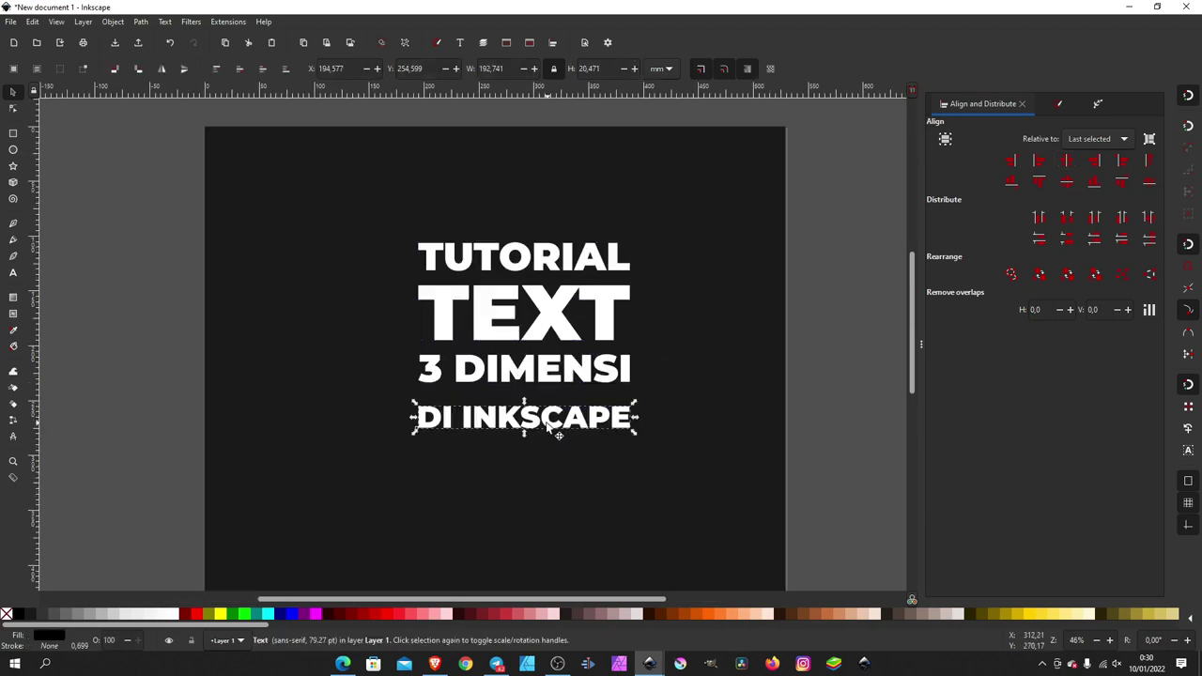
pyautogui.moveTo(559, 427); pyautogui.dragTo(613, 374)
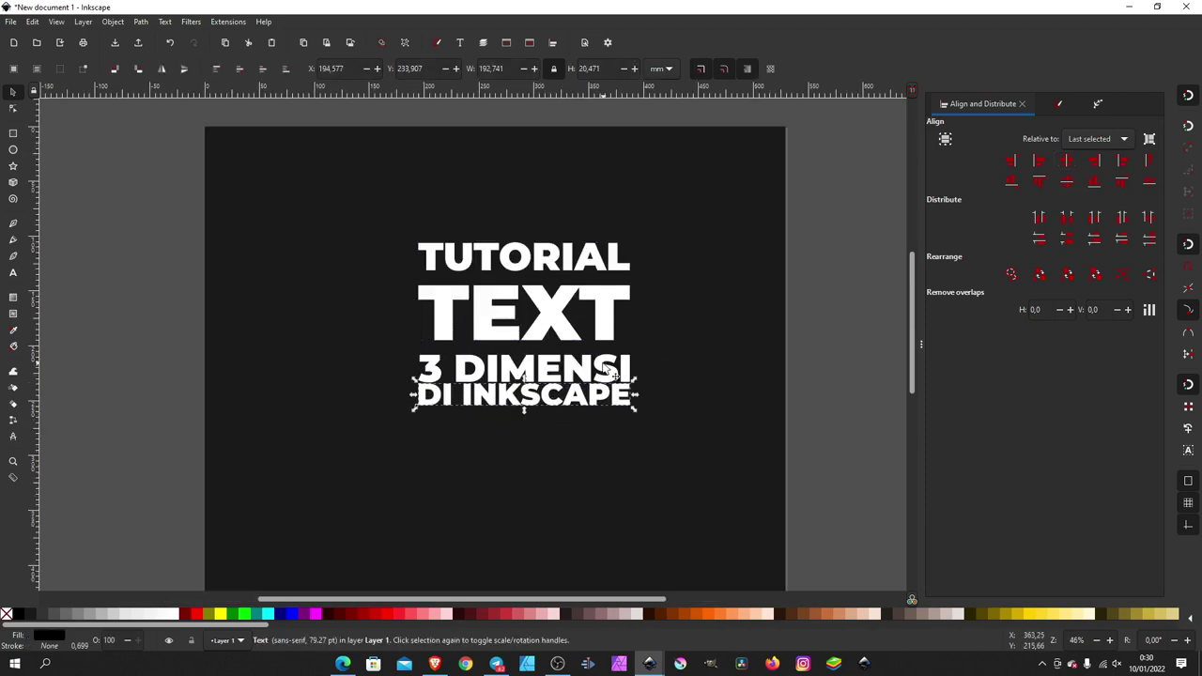
pyautogui.moveTo(875, 168); pyautogui.dragTo(373, 471)
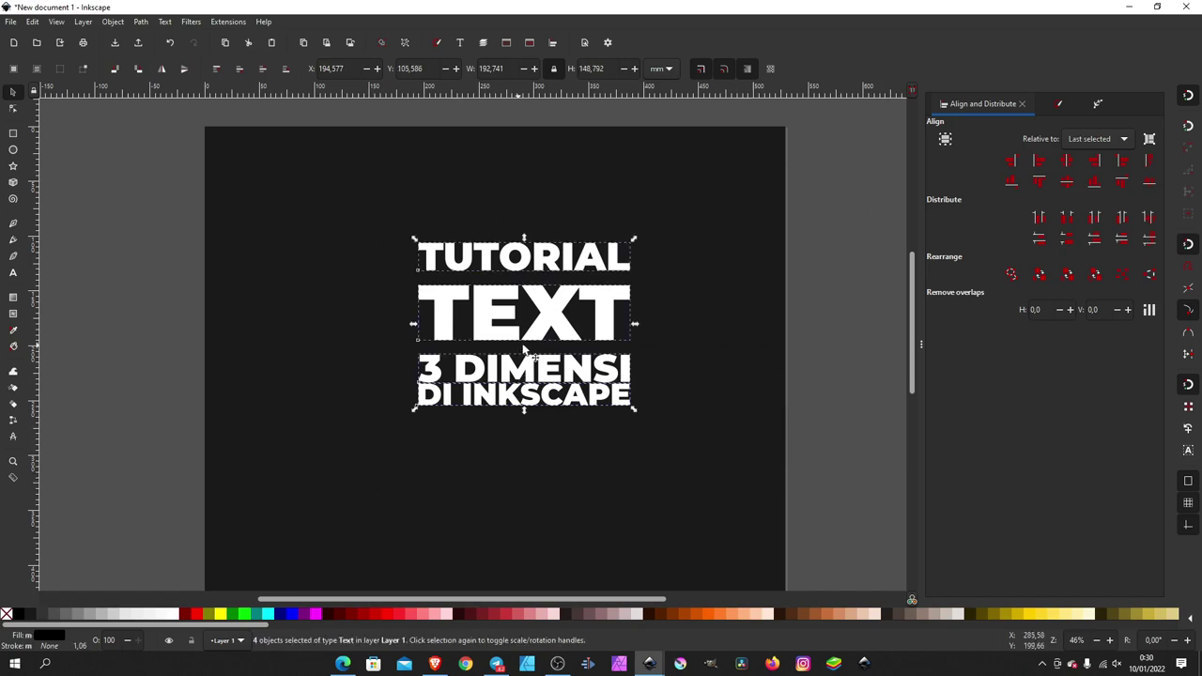
pyautogui.click(1124, 243)
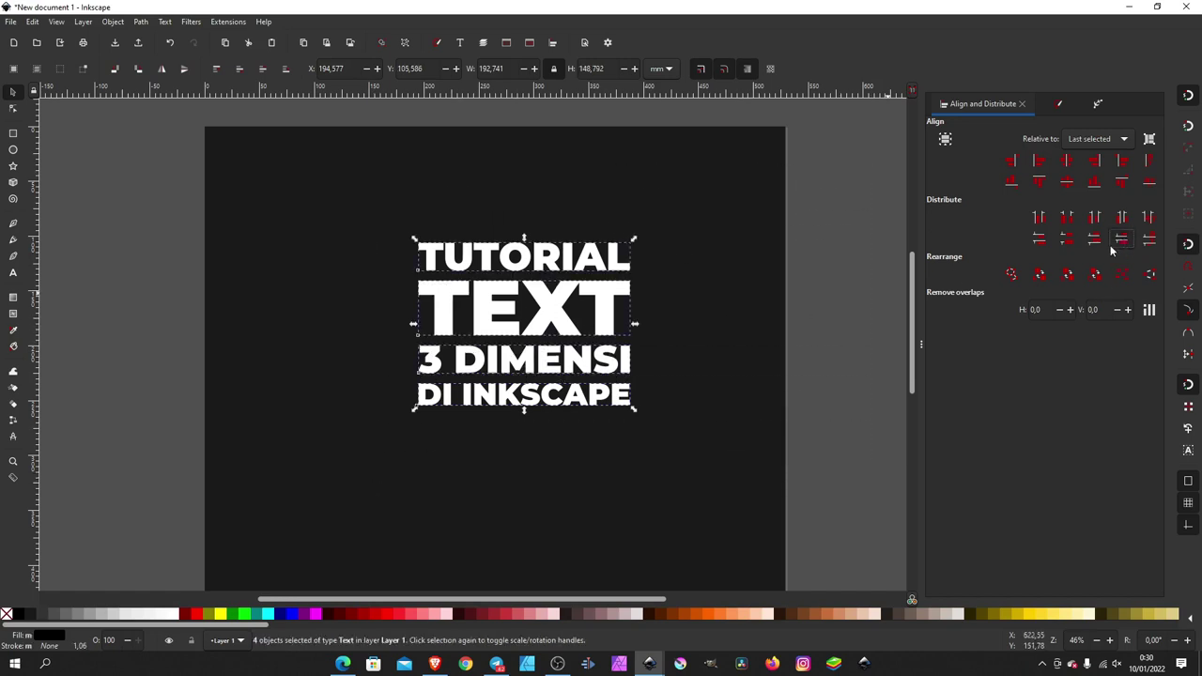
pyautogui.click(782, 272)
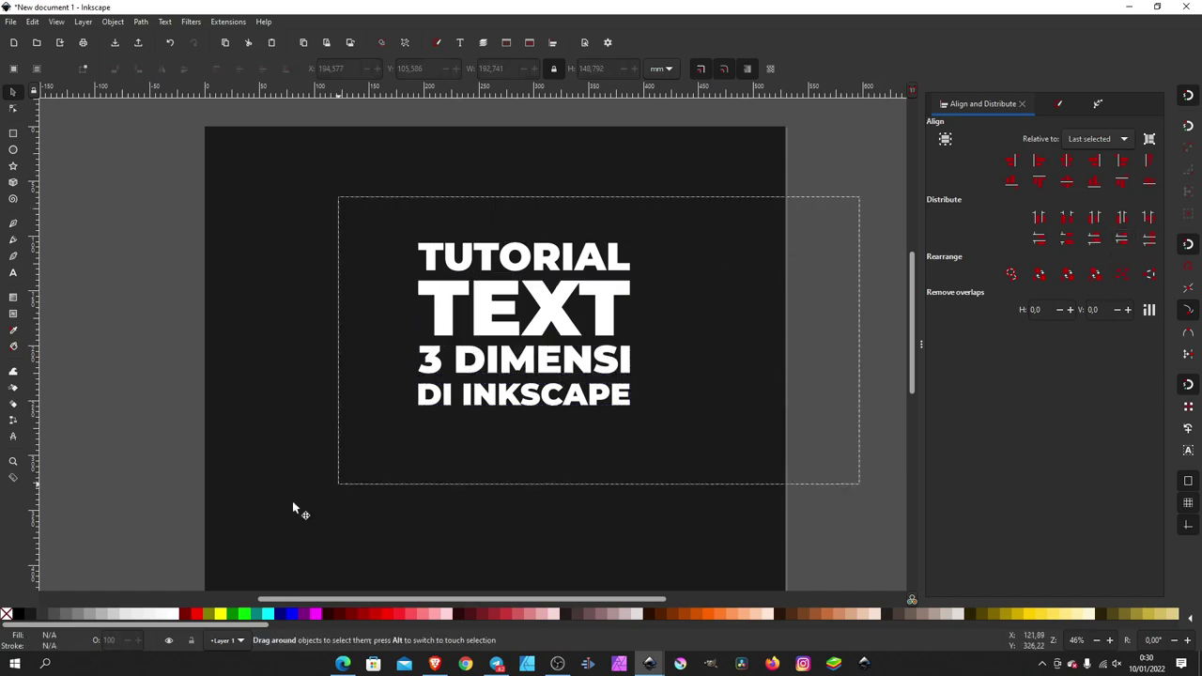
# Convert the lines to paths, ungroup them, and union the 30 letter paths into one
pyautogui.moveTo(857, 199); pyautogui.dragTo(338, 487)
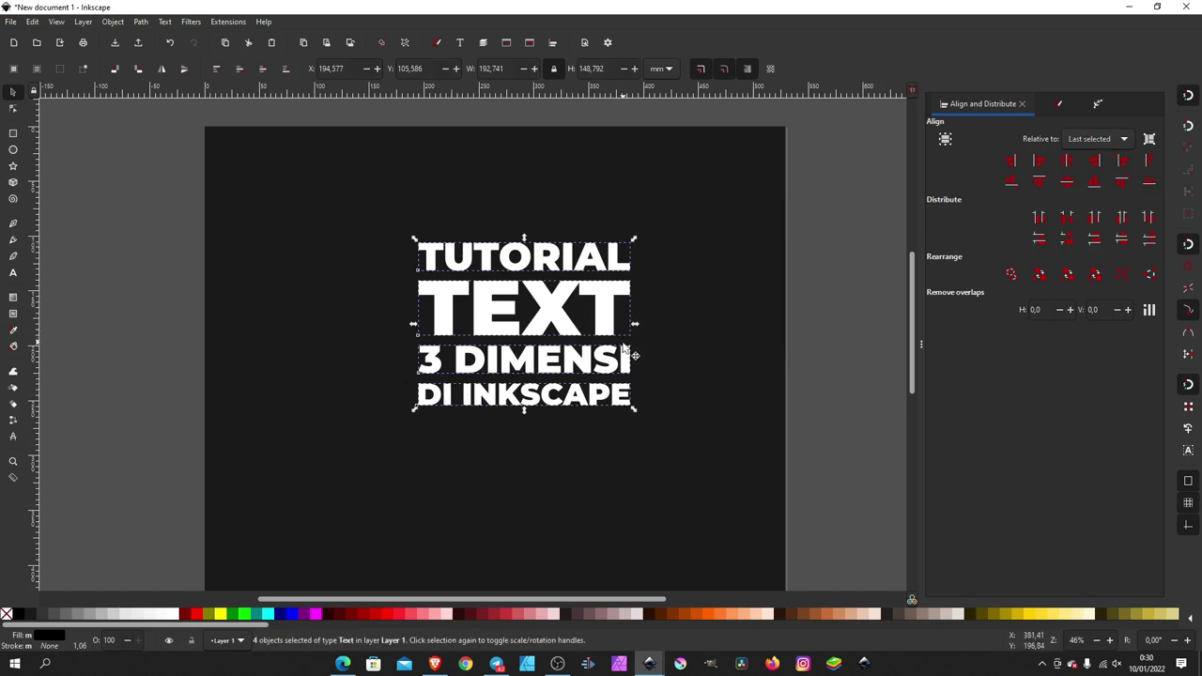
pyautogui.click(140, 22)
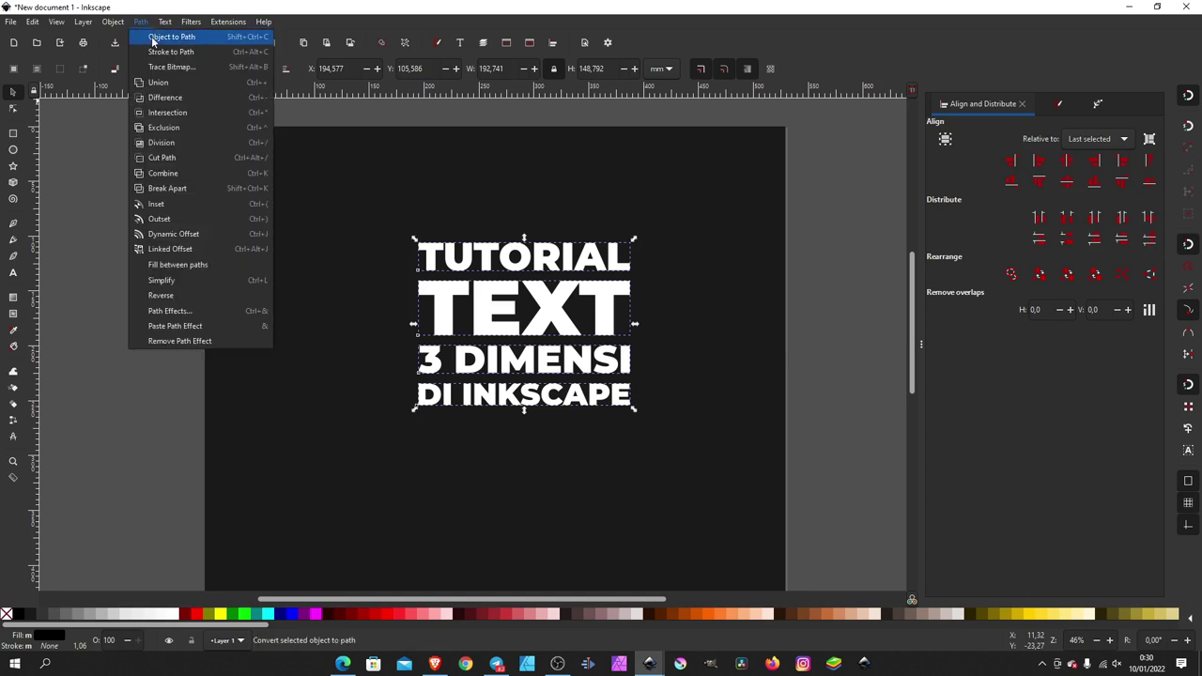
pyautogui.click(152, 37)
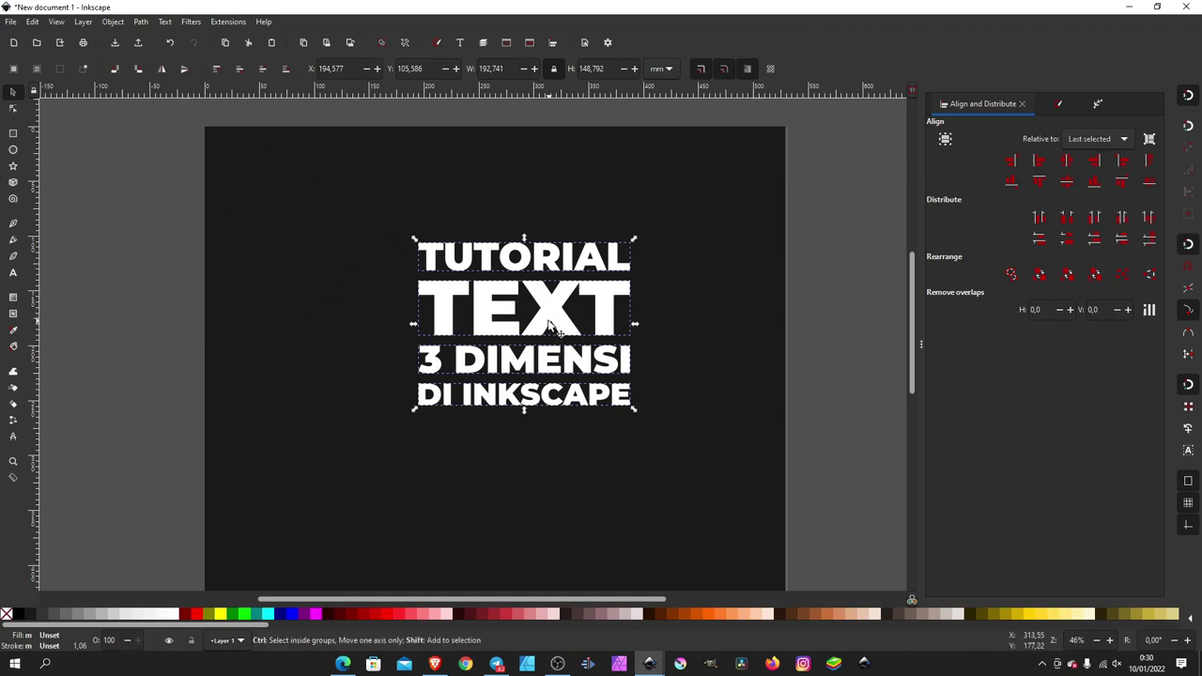
pyautogui.hotkey('ctrl', 'shift', 'g')
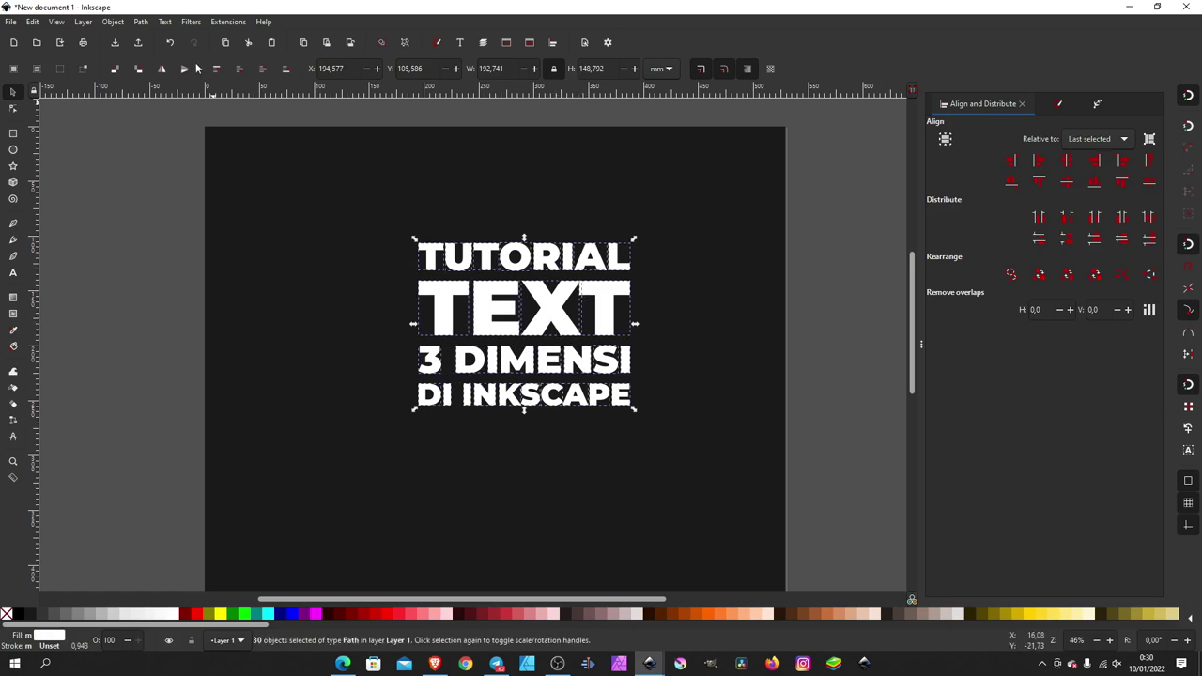
pyautogui.click(140, 21)
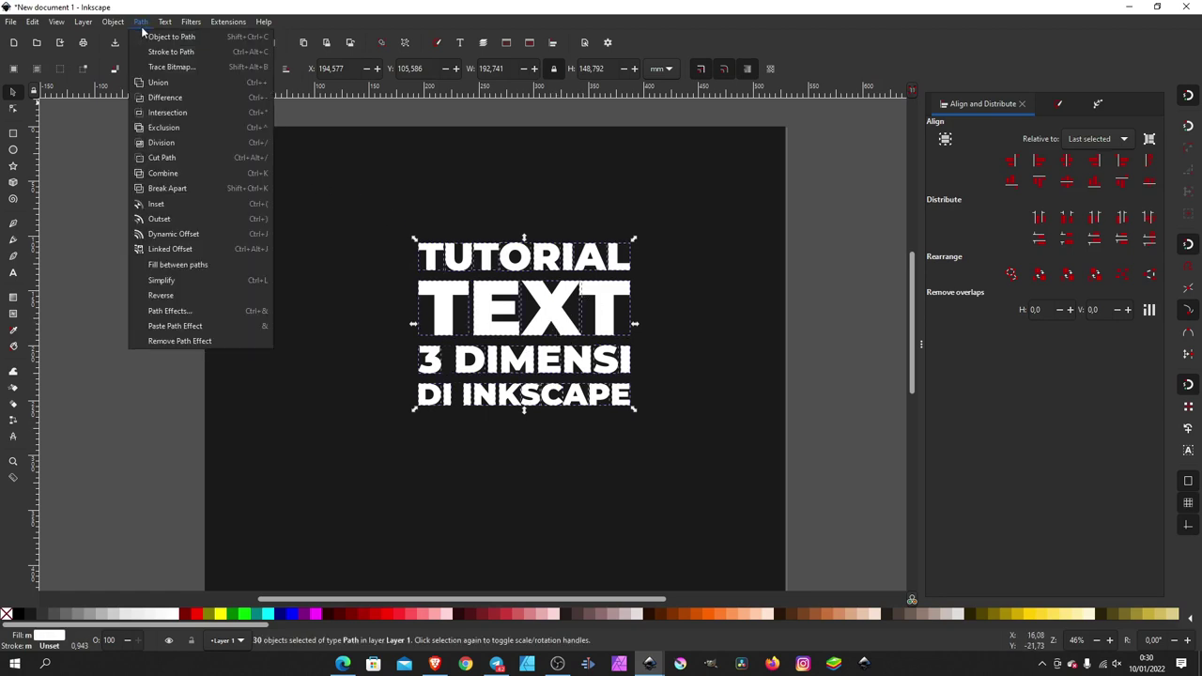
pyautogui.click(155, 80)
pyautogui.moveTo(566, 323); pyautogui.dragTo(568, 317)
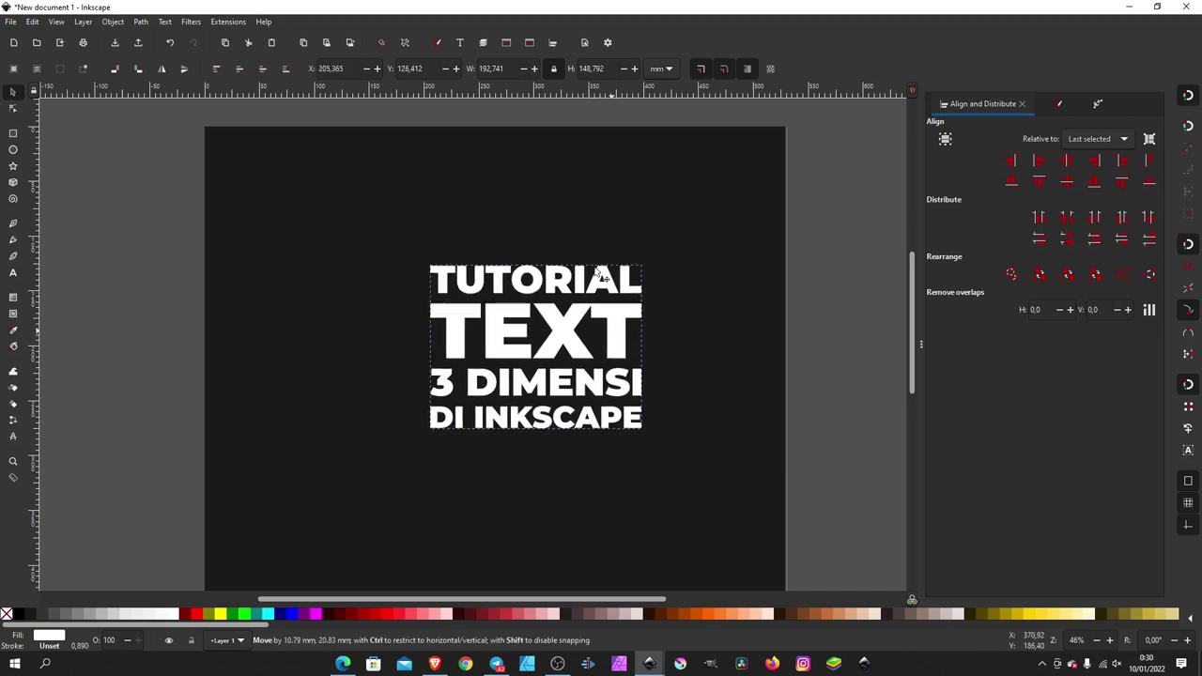
pyautogui.click(864, 264)
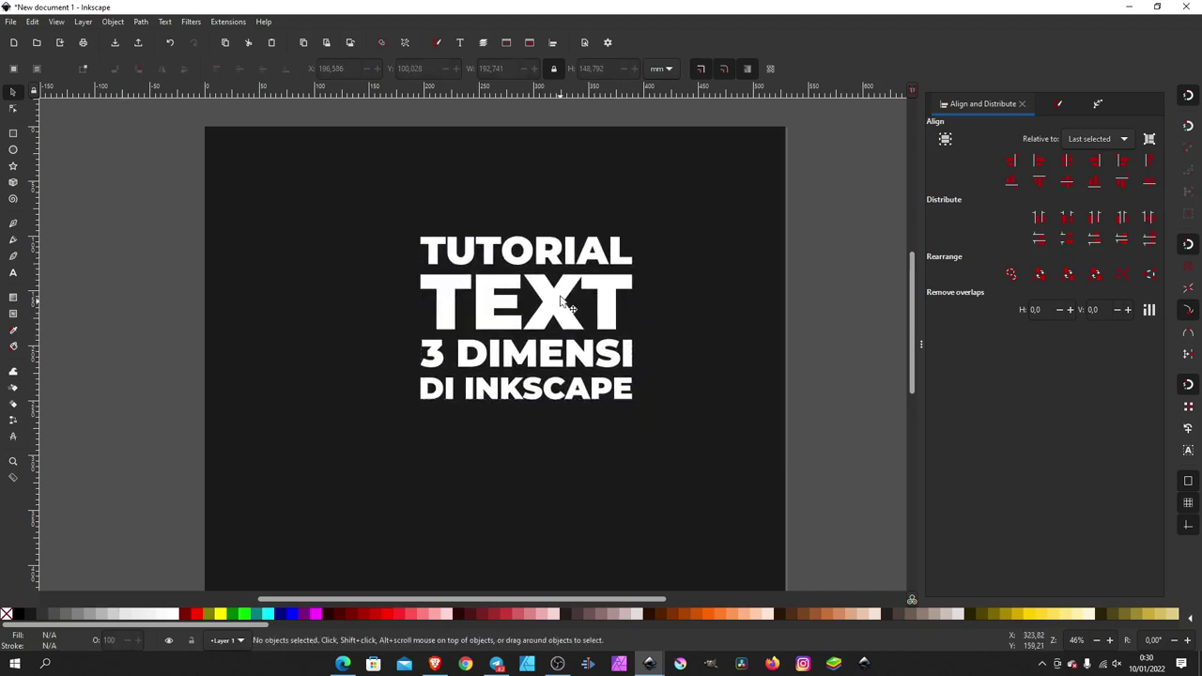
# Duplicate the combined title path and move the copy to the page's lower left
pyautogui.click(562, 300)
pyautogui.rightClick(561, 298)
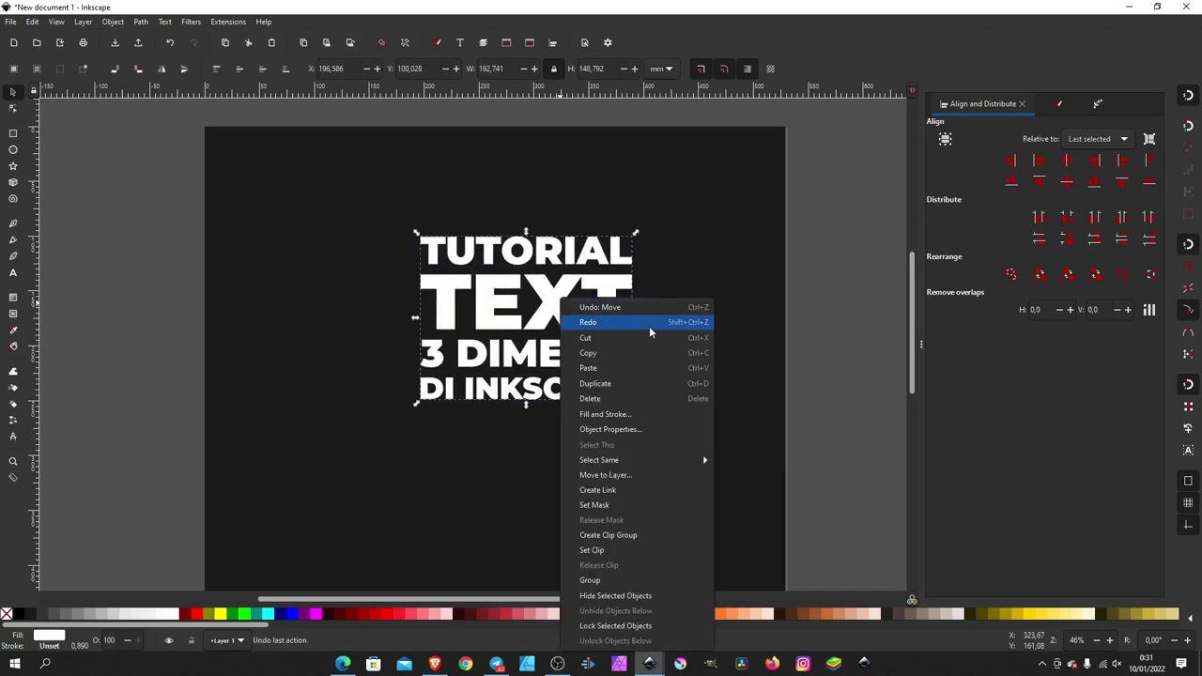
pyautogui.click(610, 383)
pyautogui.moveTo(552, 290); pyautogui.dragTo(394, 501)
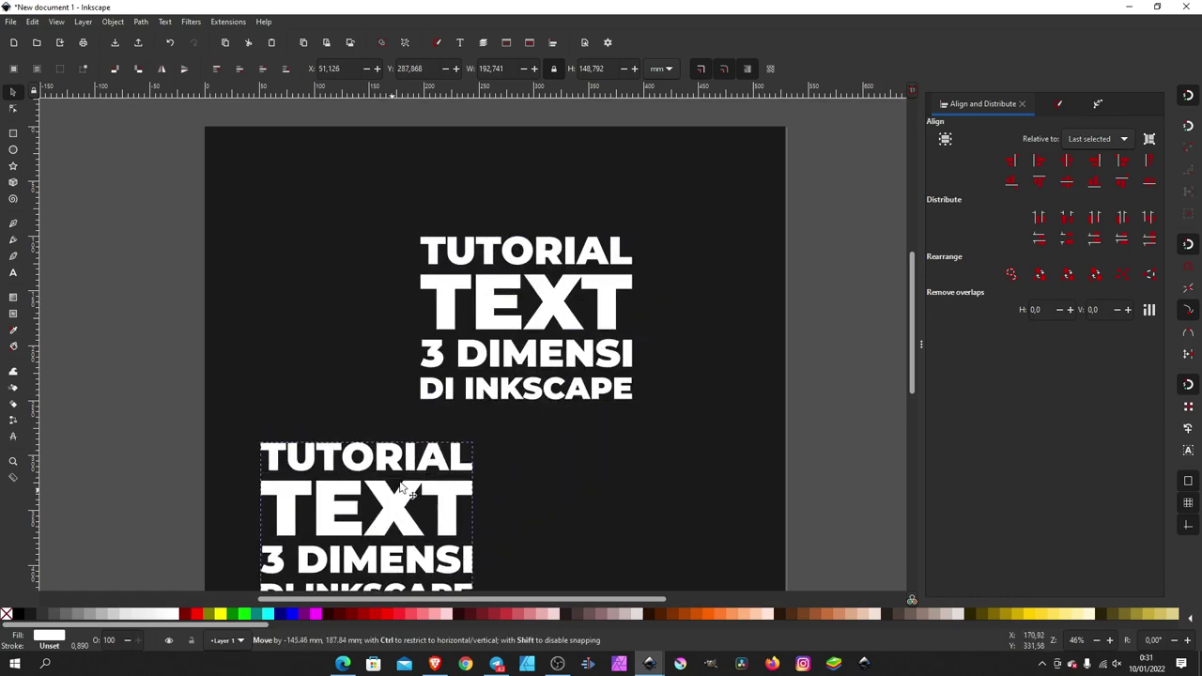
pyautogui.click(565, 321)
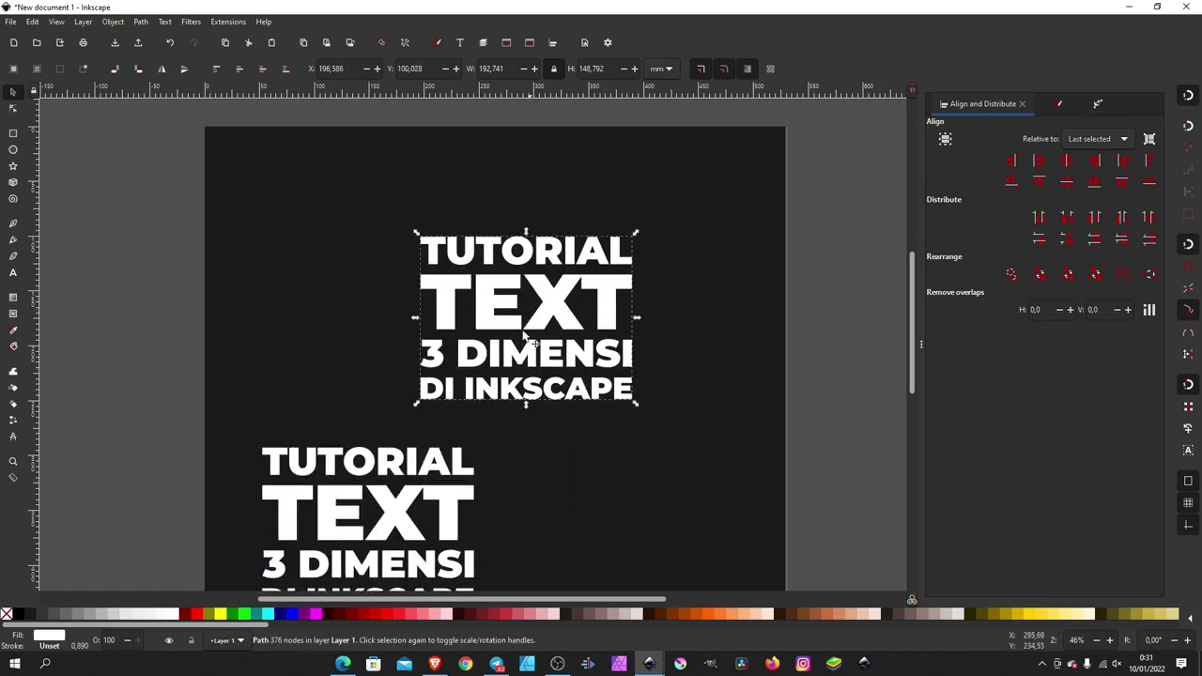
pyautogui.moveTo(578, 428); pyautogui.dragTo(512, 338)
pyautogui.press('-')
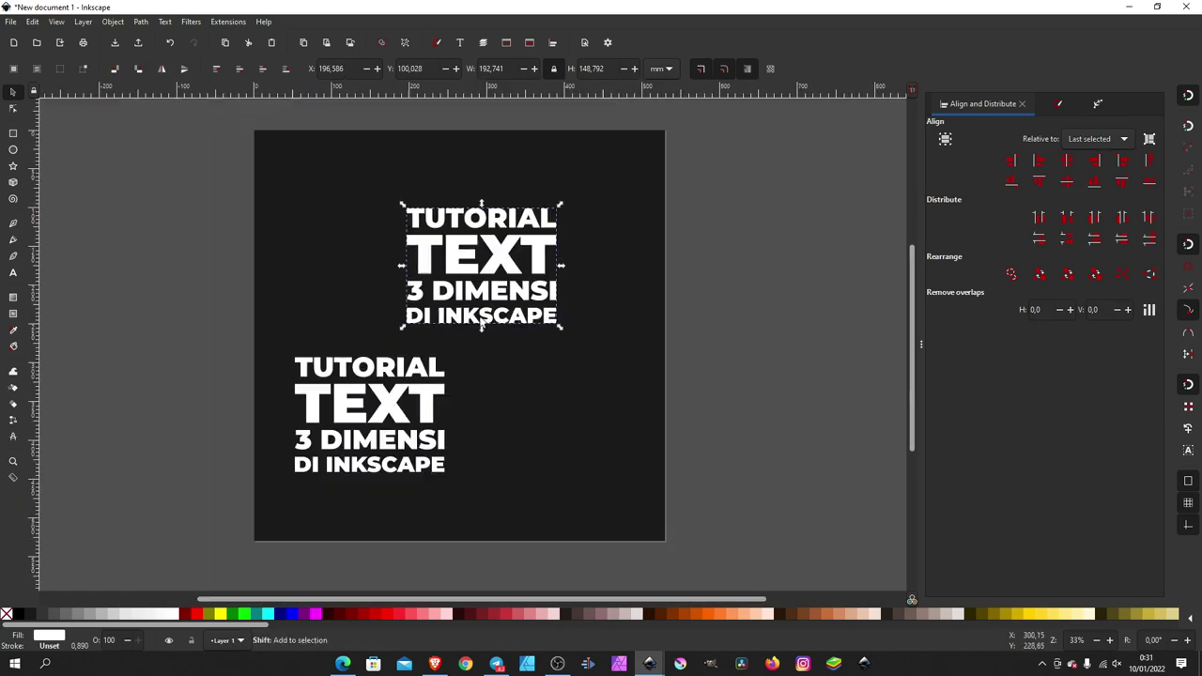
pyautogui.moveTo(429, 403); pyautogui.dragTo(413, 454)
pyautogui.click(507, 280)
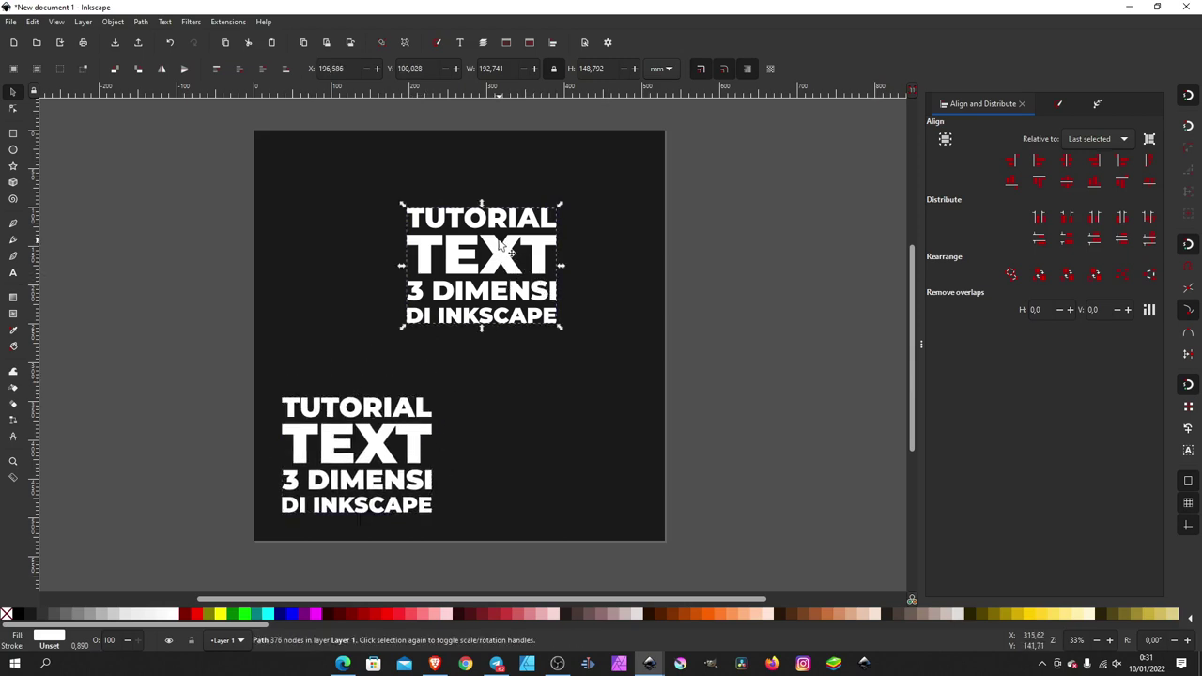
# Apply the Slice path effect to the top title and shift its right half right and down
pyautogui.click(141, 21)
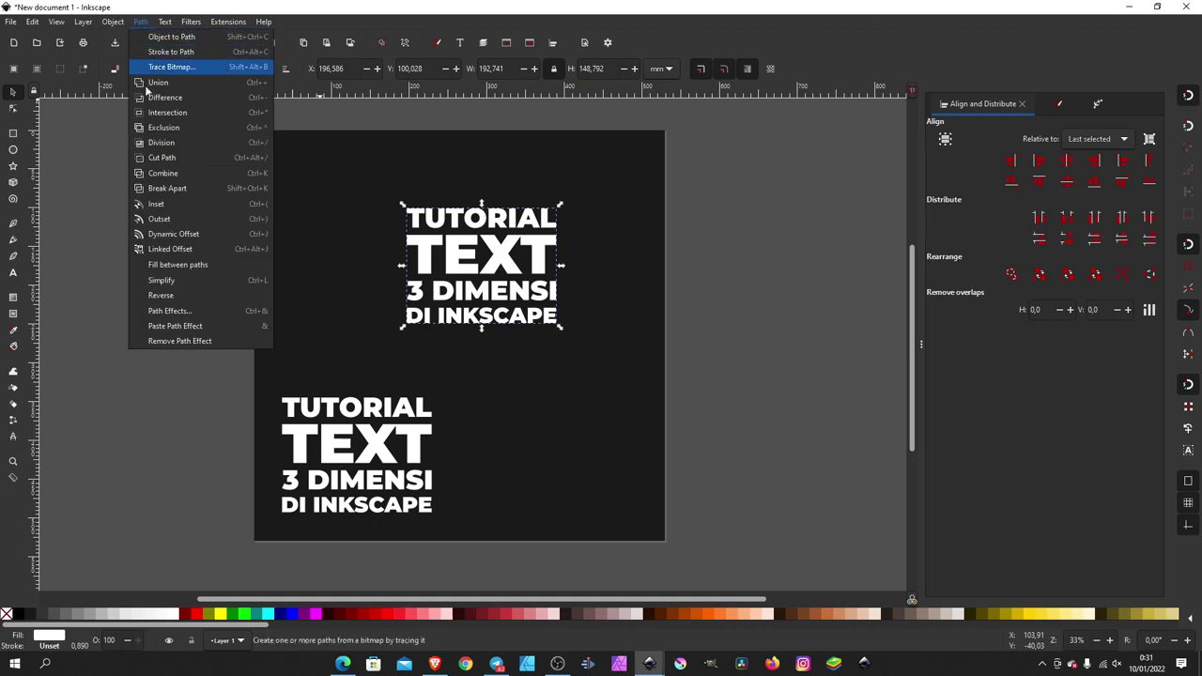
pyautogui.click(188, 312)
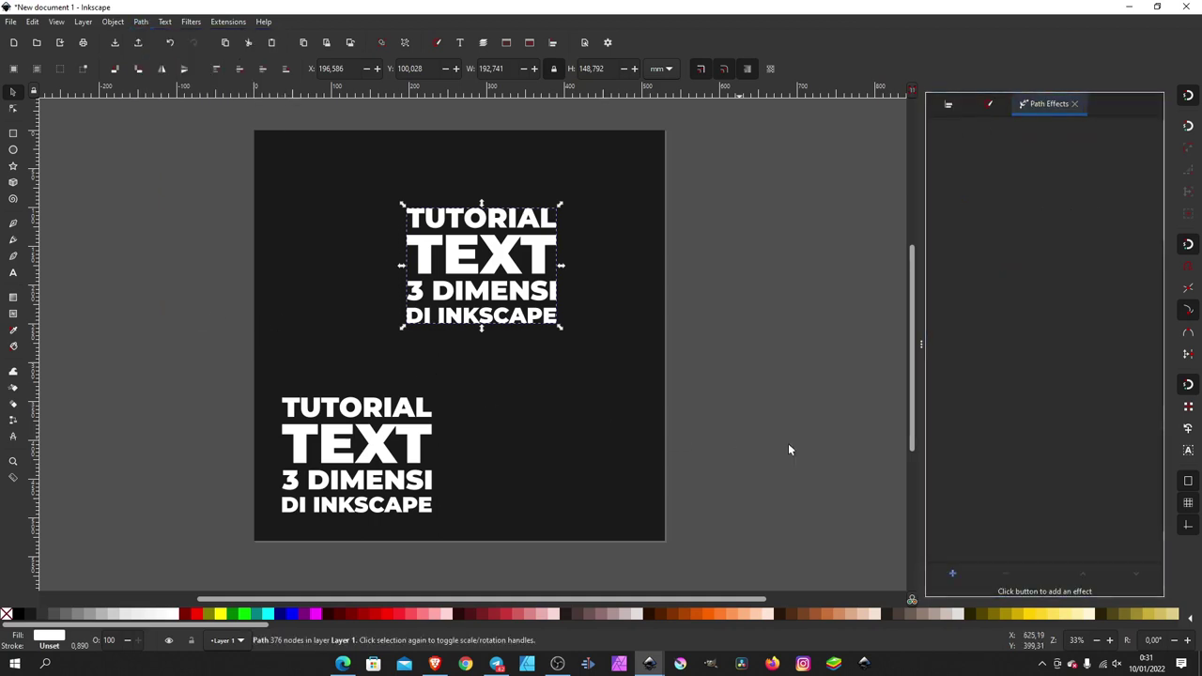
pyautogui.click(952, 573)
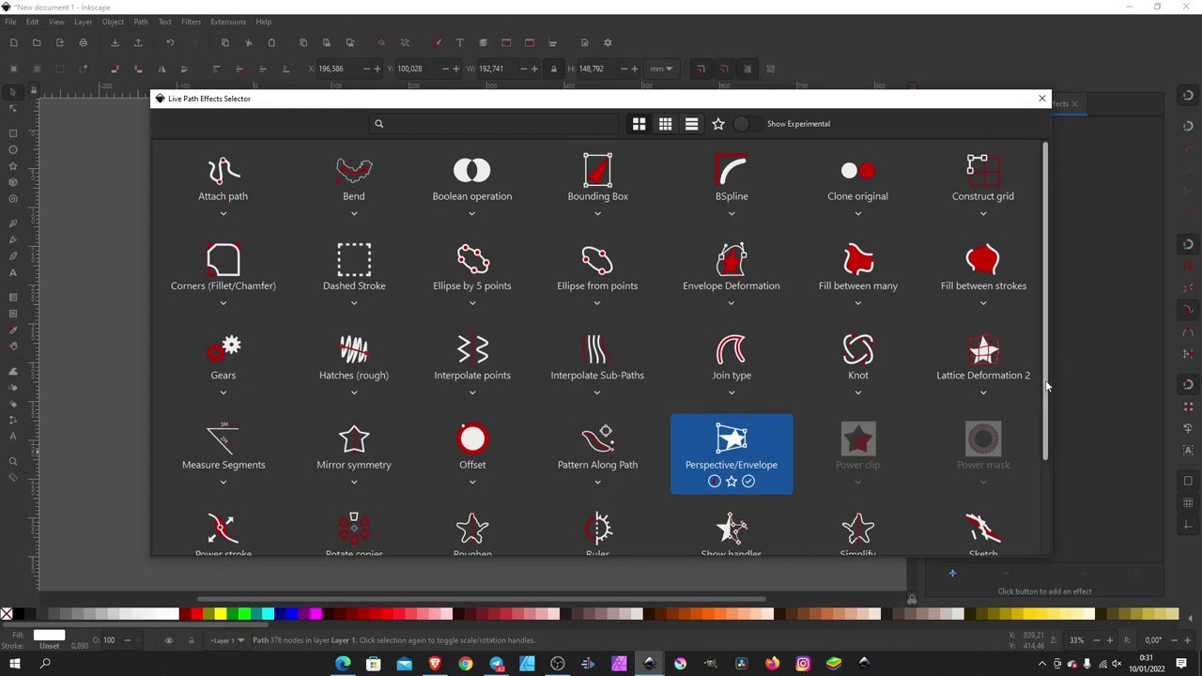
pyautogui.scroll(-3, 885, 487)
pyautogui.click(223, 514)
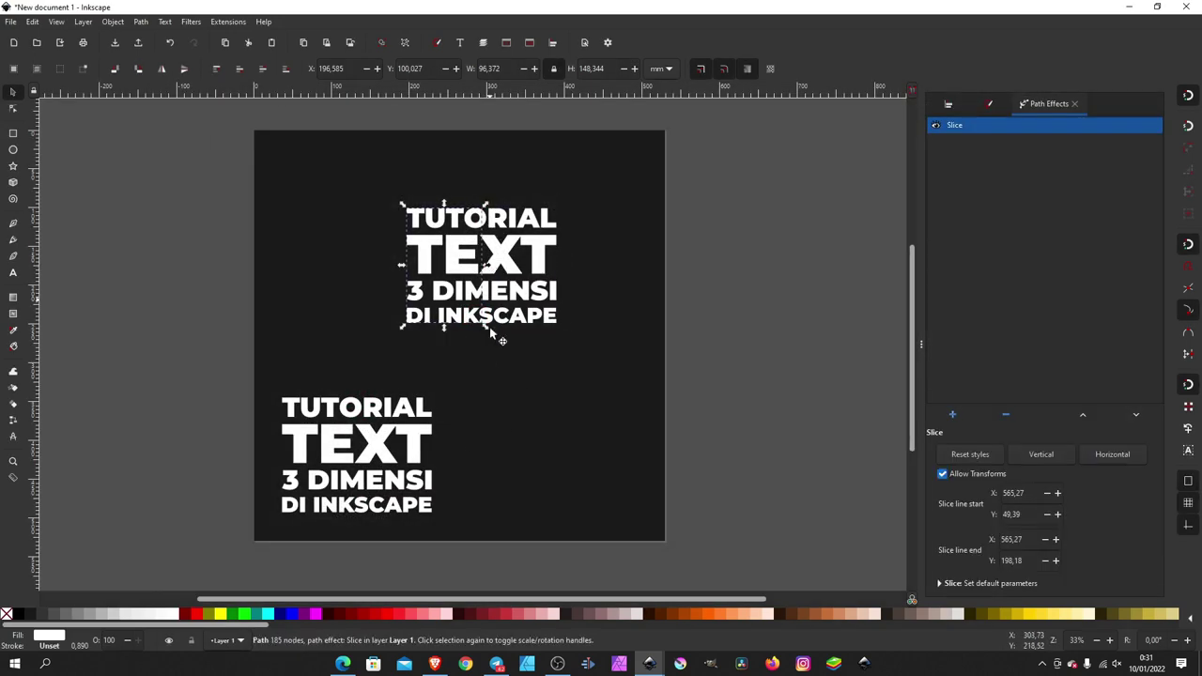
pyautogui.press('Escape')
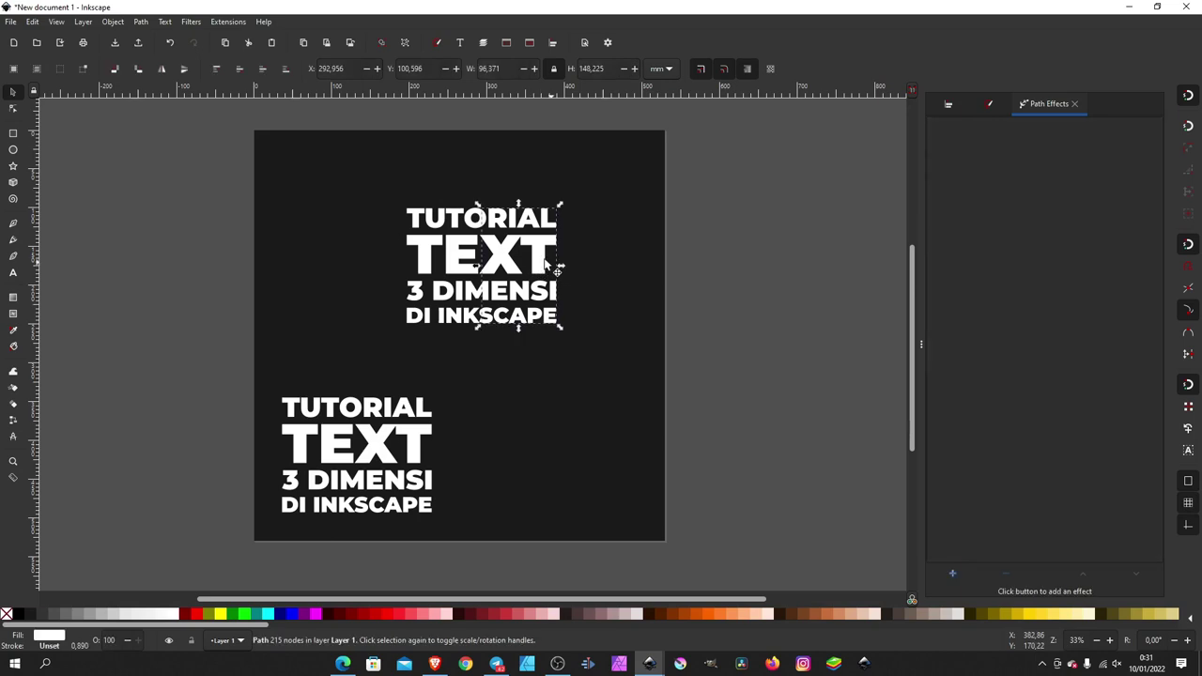
pyautogui.moveTo(532, 266); pyautogui.dragTo(569, 273)
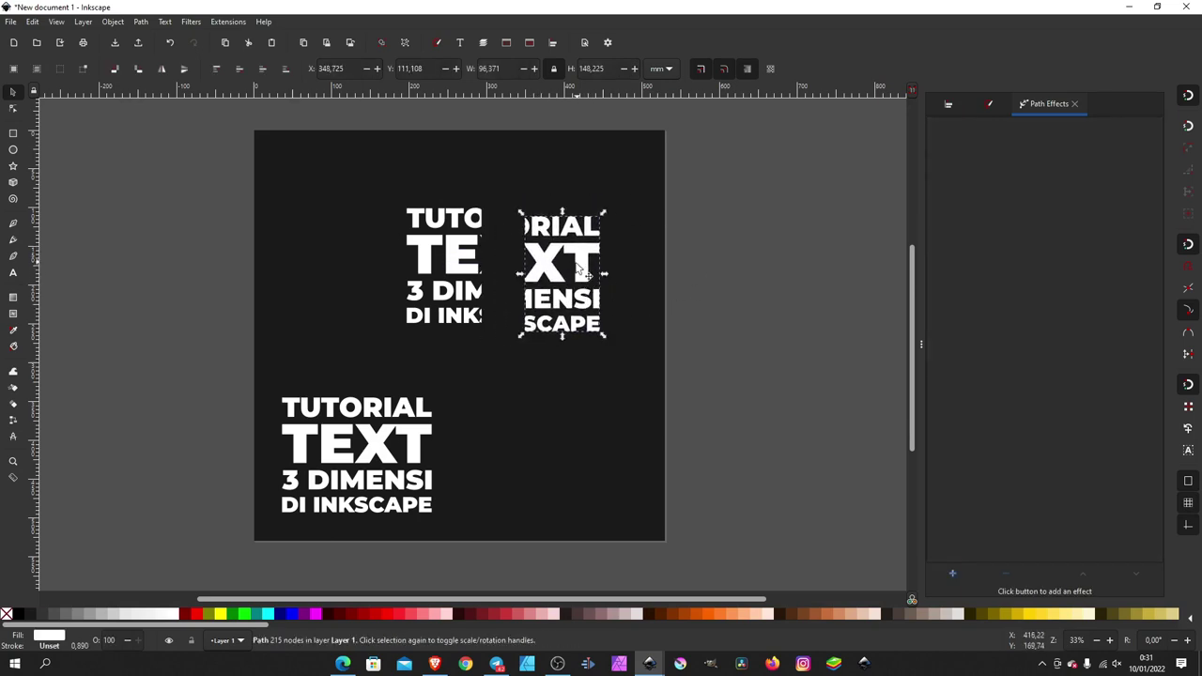
# Bake the title's left half into a plain path and move it down
pyautogui.click(455, 247)
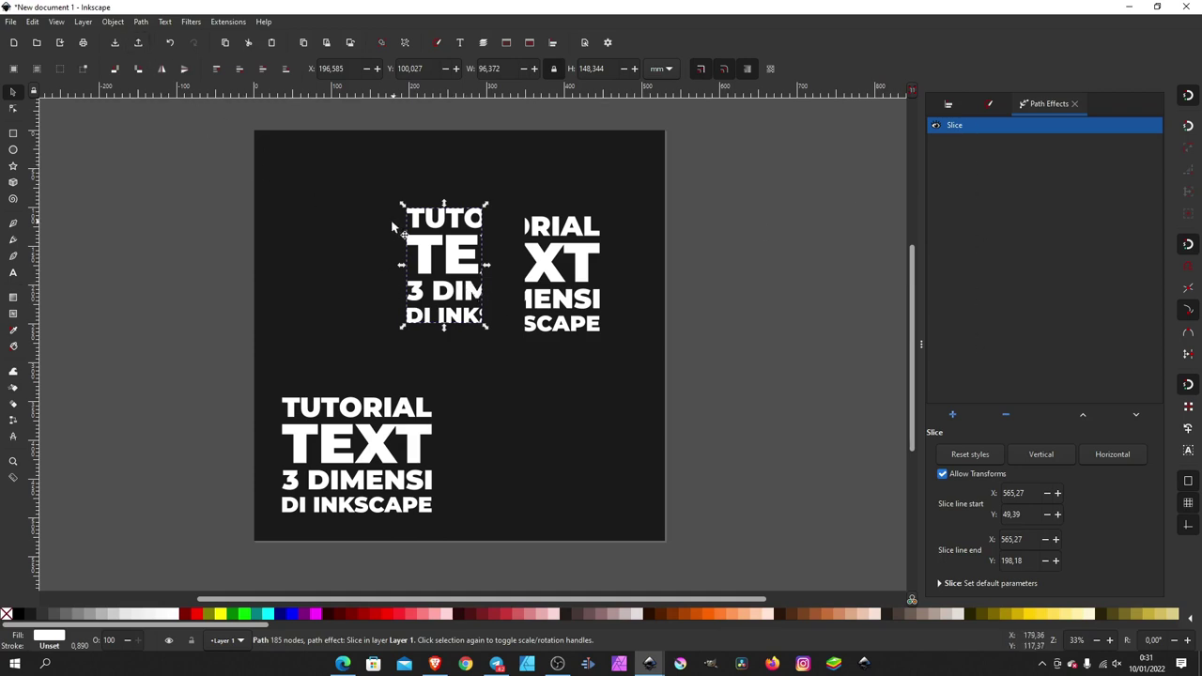
pyautogui.click(141, 22)
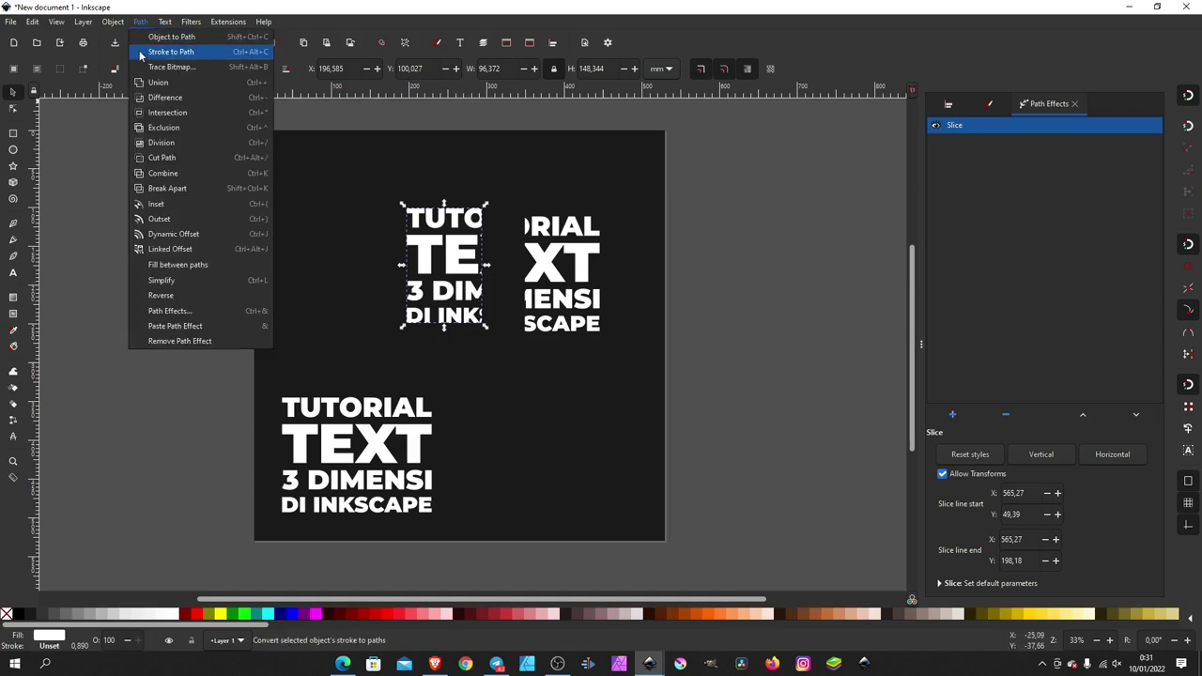
pyautogui.click(172, 38)
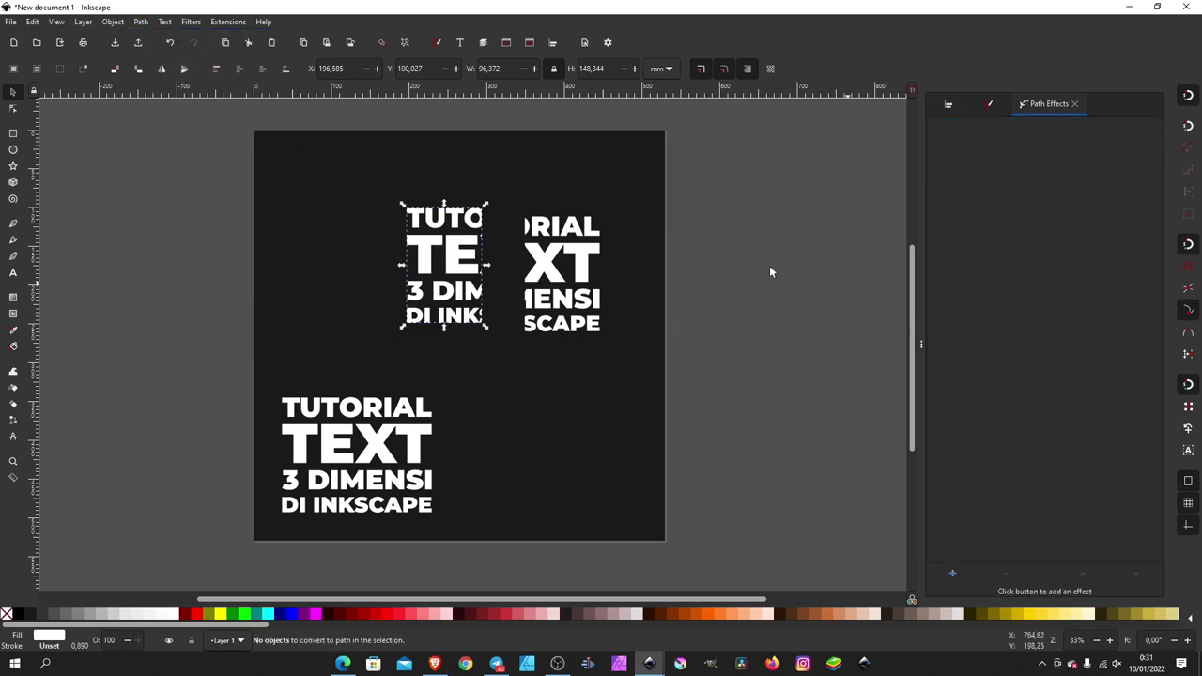
pyautogui.moveTo(457, 260)
pyautogui.mouseDown()
pyautogui.moveTo(459, 273)
pyautogui.moveTo(412, 243)
pyautogui.moveTo(602, 446)
pyautogui.mouseUp()
# Move the dark background rectangle back to the page corner
pyautogui.click(434, 244)
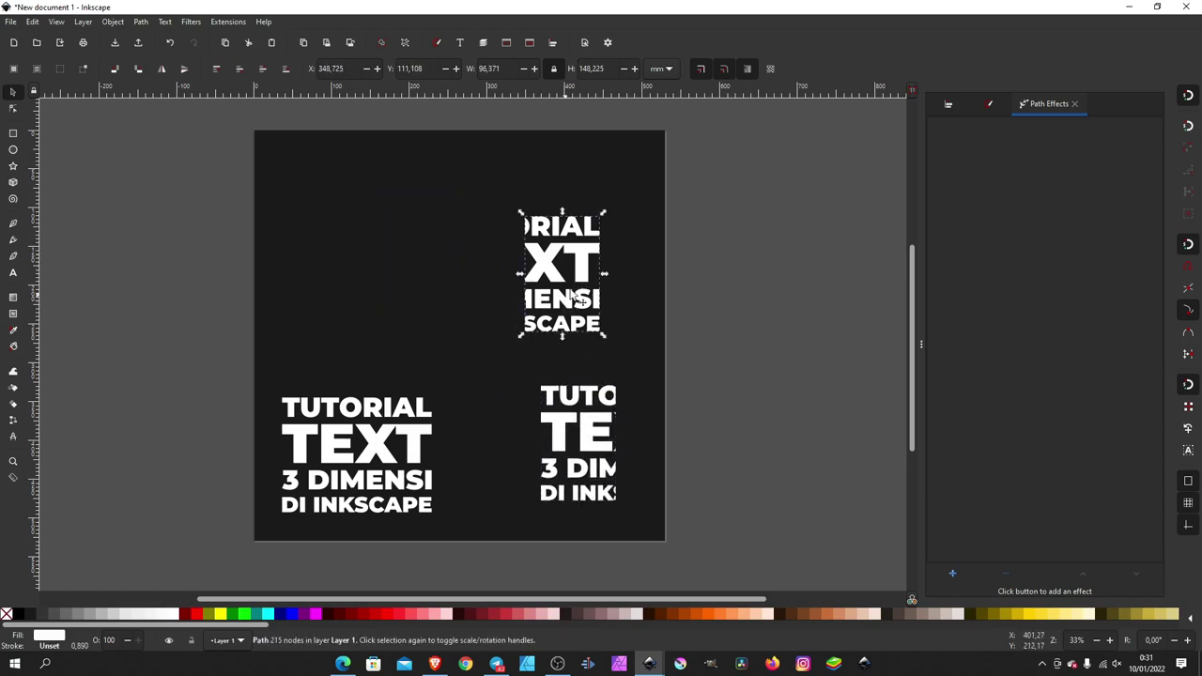
pyautogui.moveTo(622, 329)
pyautogui.mouseDown()
pyautogui.moveTo(642, 329)
pyautogui.moveTo(595, 299)
pyautogui.mouseUp()
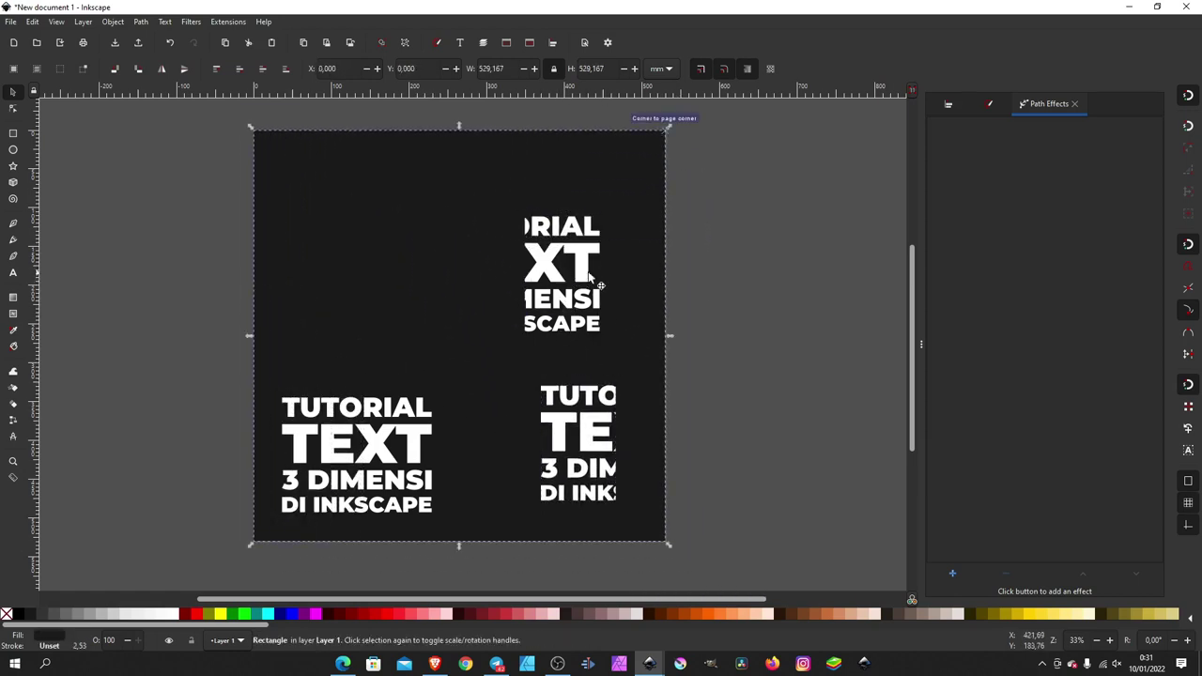
pyautogui.click(722, 272)
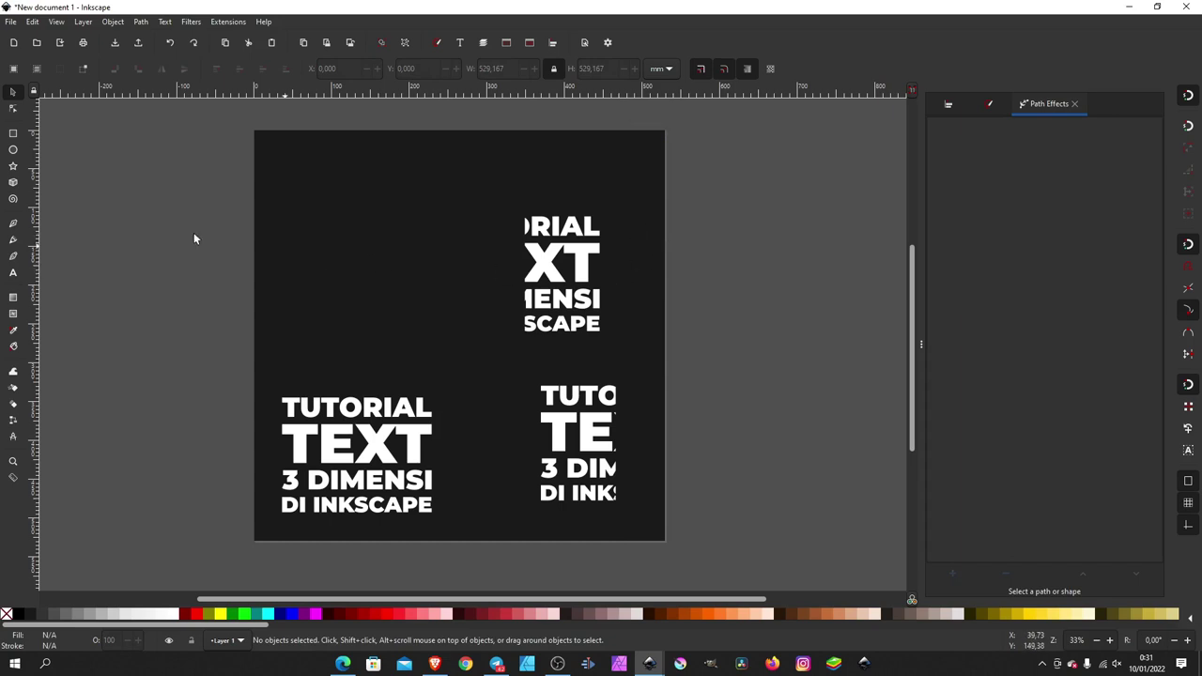
# Draw a 3D box near the page's upper left and stretch it taller and wider
pyautogui.click(14, 183)
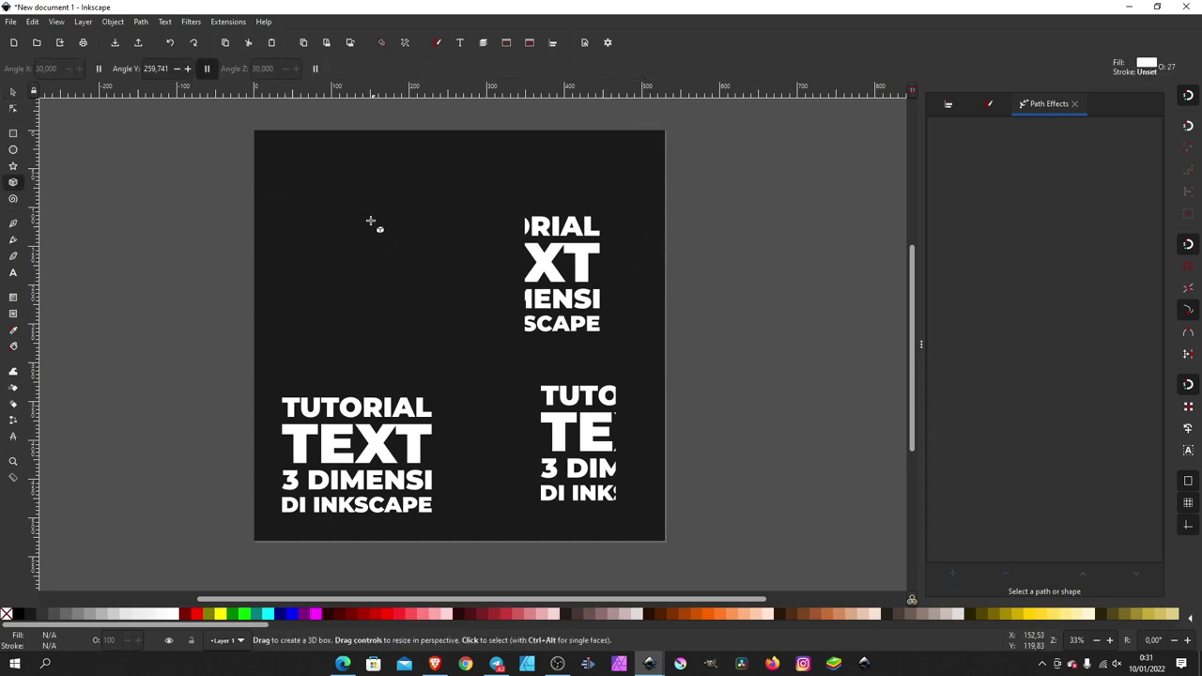
pyautogui.moveTo(331, 196); pyautogui.dragTo(346, 230)
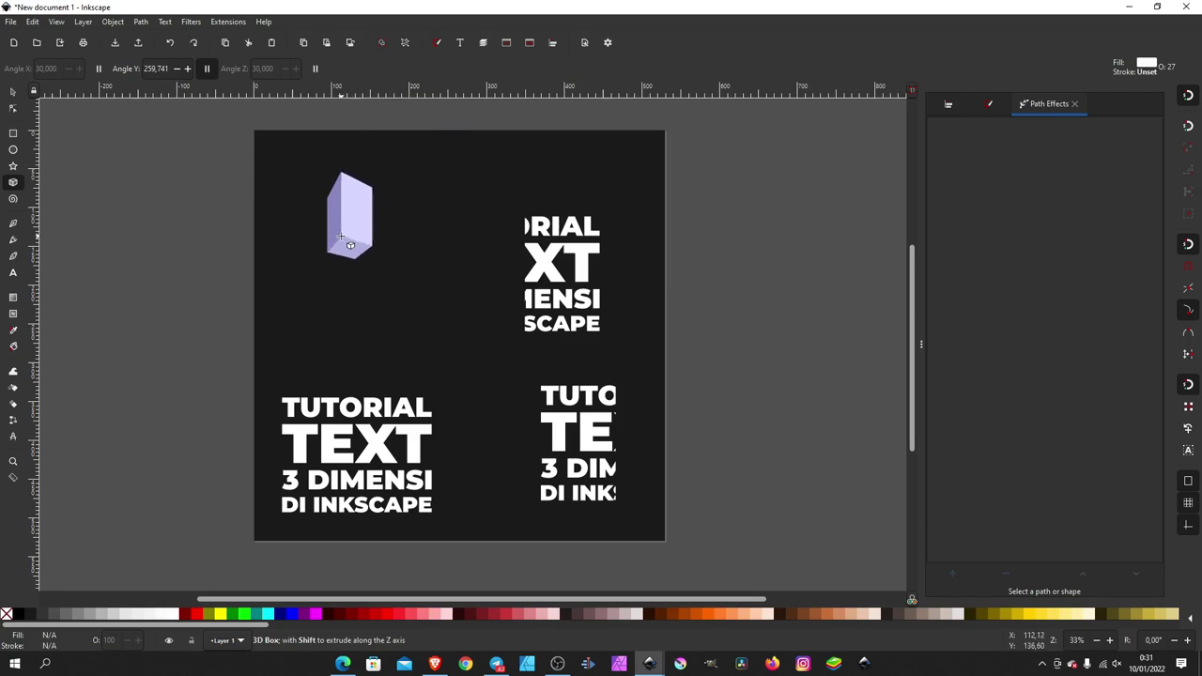
pyautogui.moveTo(346, 230)
pyautogui.mouseDown()
pyautogui.moveTo(384, 247)
pyautogui.moveTo(484, 237)
pyautogui.mouseUp()
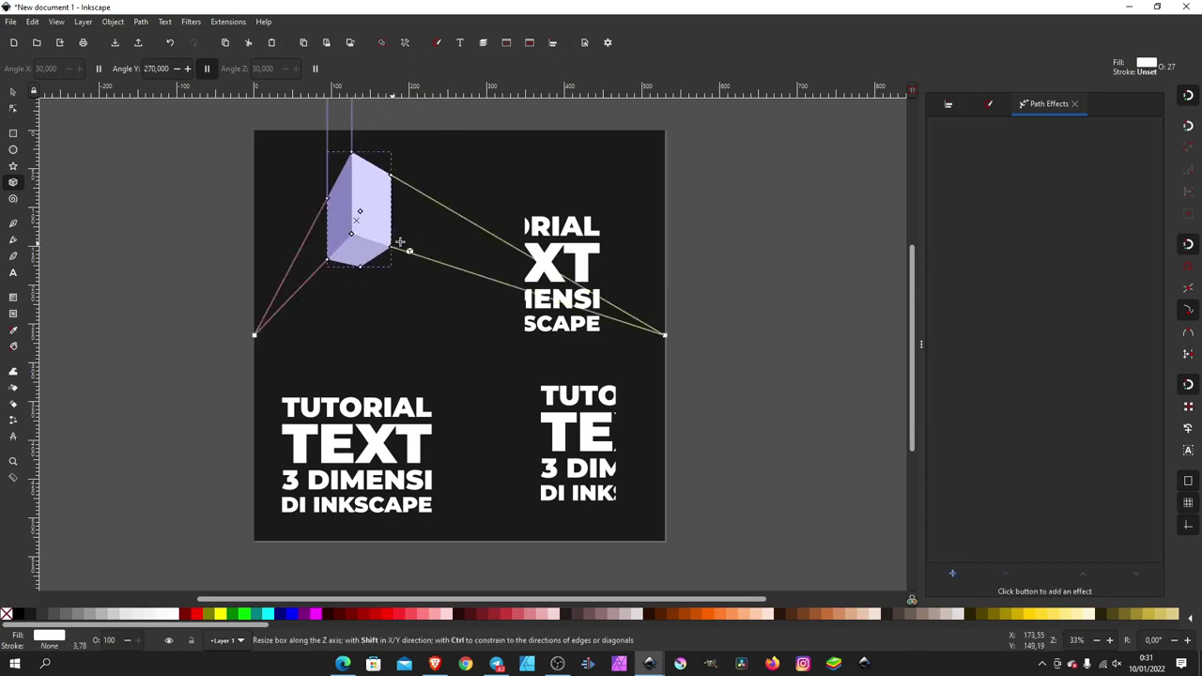
pyautogui.moveTo(347, 234)
pyautogui.mouseDown()
pyautogui.moveTo(426, 231)
pyautogui.moveTo(413, 225)
pyautogui.moveTo(416, 235)
pyautogui.mouseUp()
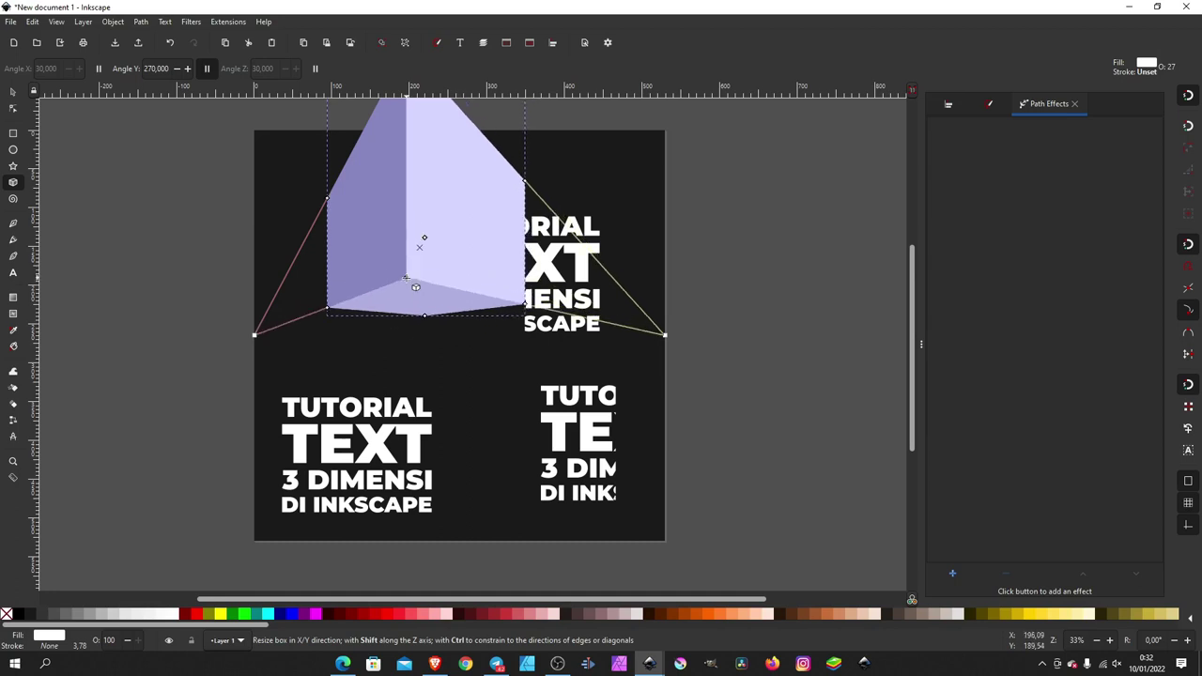
# Adjust the box's height, width and depth handles into a cube about 148 × 171 mm
pyautogui.scroll(3, 401, 179)
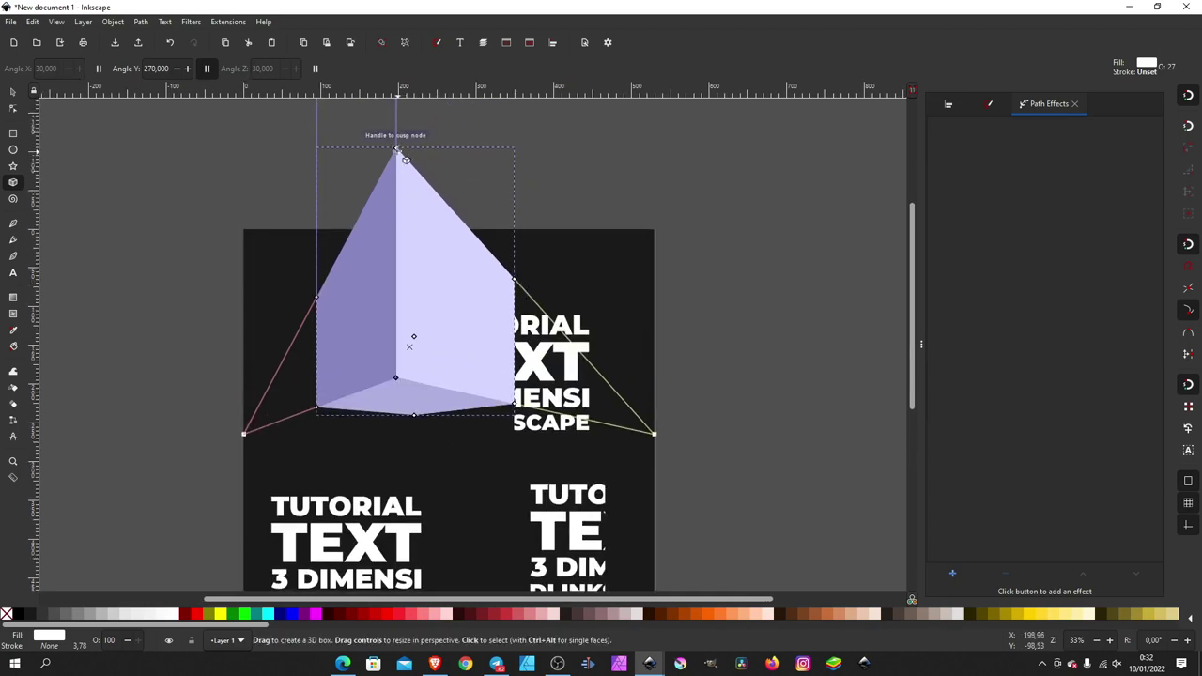
pyautogui.moveTo(396, 149)
pyautogui.mouseDown()
pyautogui.moveTo(400, 245)
pyautogui.moveTo(402, 230)
pyautogui.mouseUp()
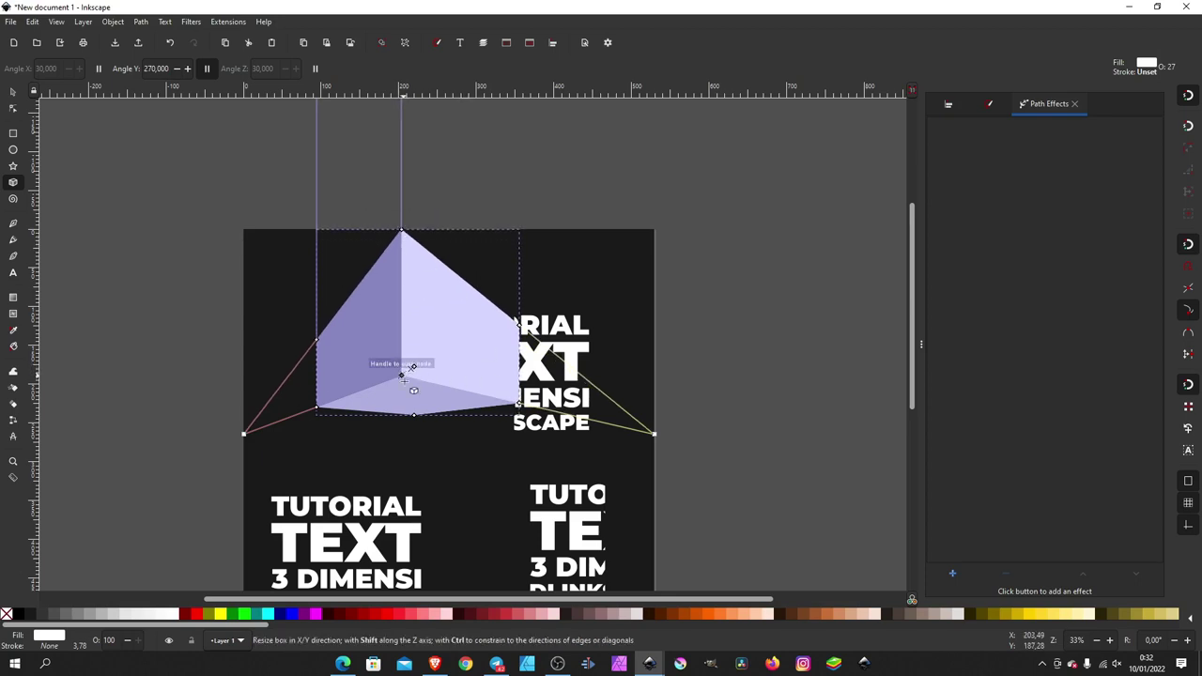
pyautogui.moveTo(401, 376); pyautogui.dragTo(407, 366)
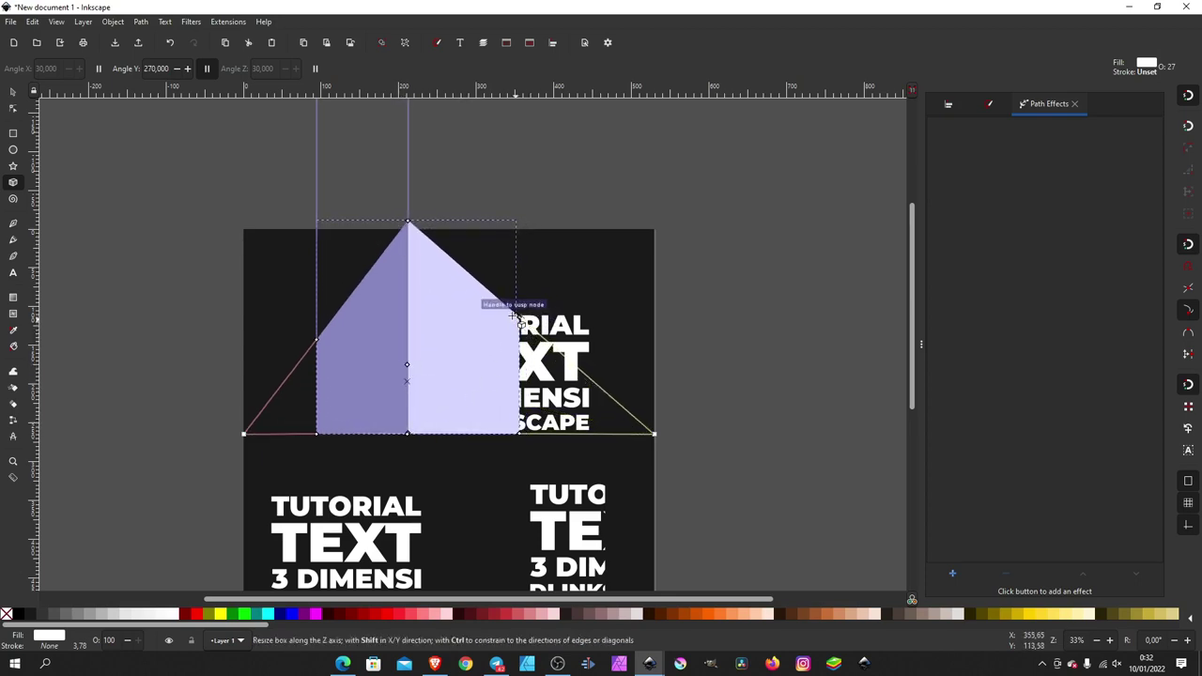
pyautogui.moveTo(515, 317); pyautogui.dragTo(487, 296)
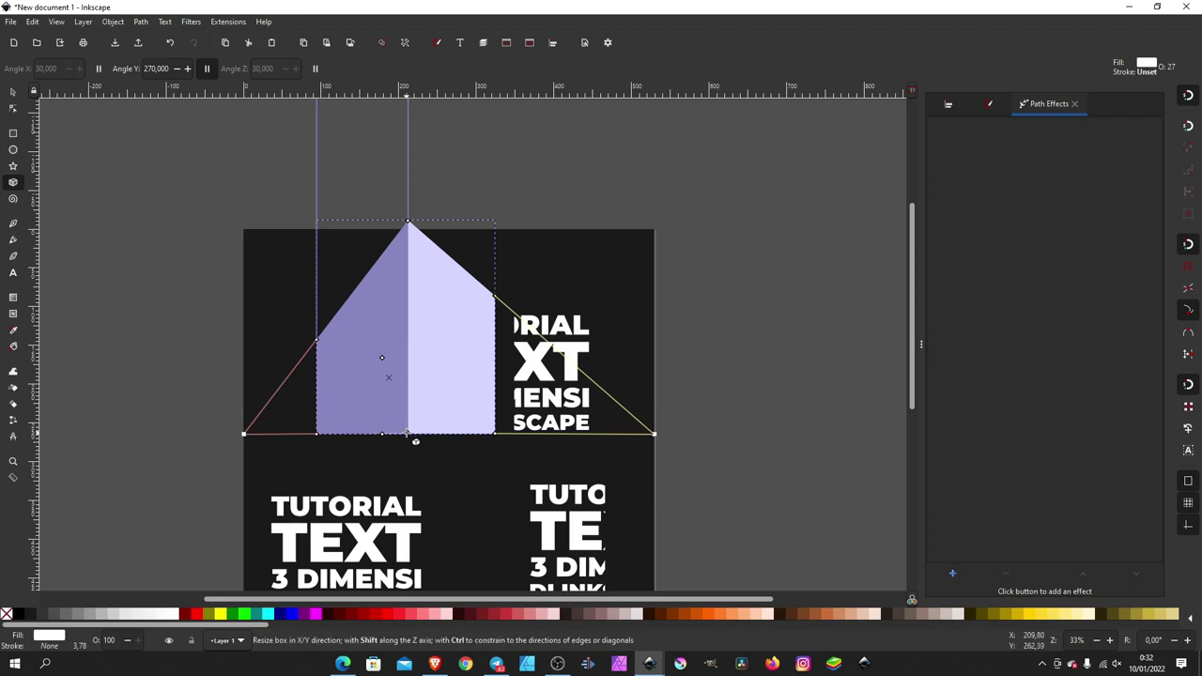
pyautogui.moveTo(408, 433); pyautogui.dragTo(401, 336)
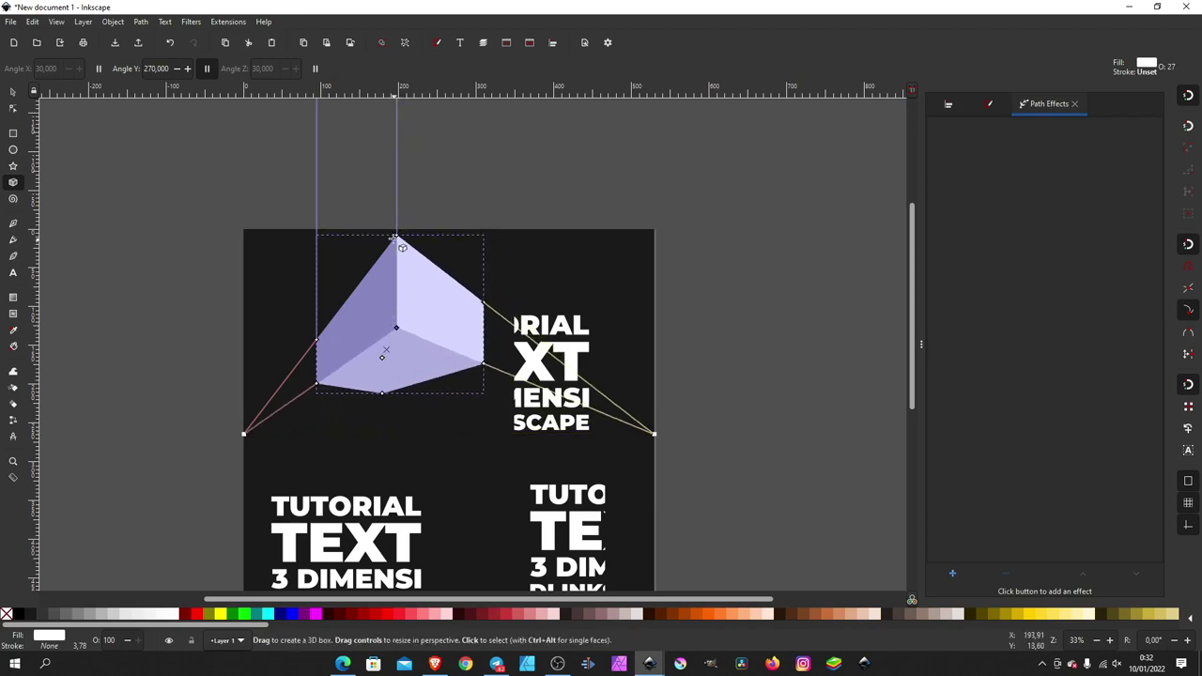
pyautogui.moveTo(401, 232)
pyautogui.mouseDown()
pyautogui.moveTo(375, 251)
pyautogui.moveTo(364, 286)
pyautogui.moveTo(371, 245)
pyautogui.mouseUp()
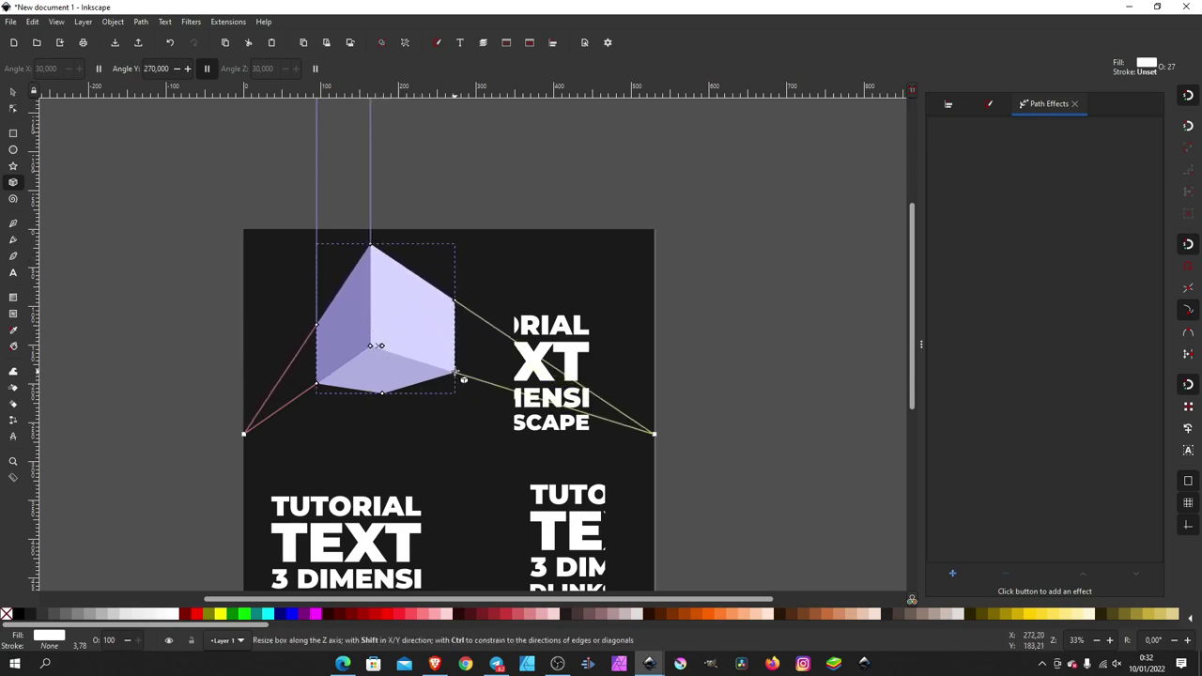
pyautogui.moveTo(454, 372); pyautogui.dragTo(447, 369)
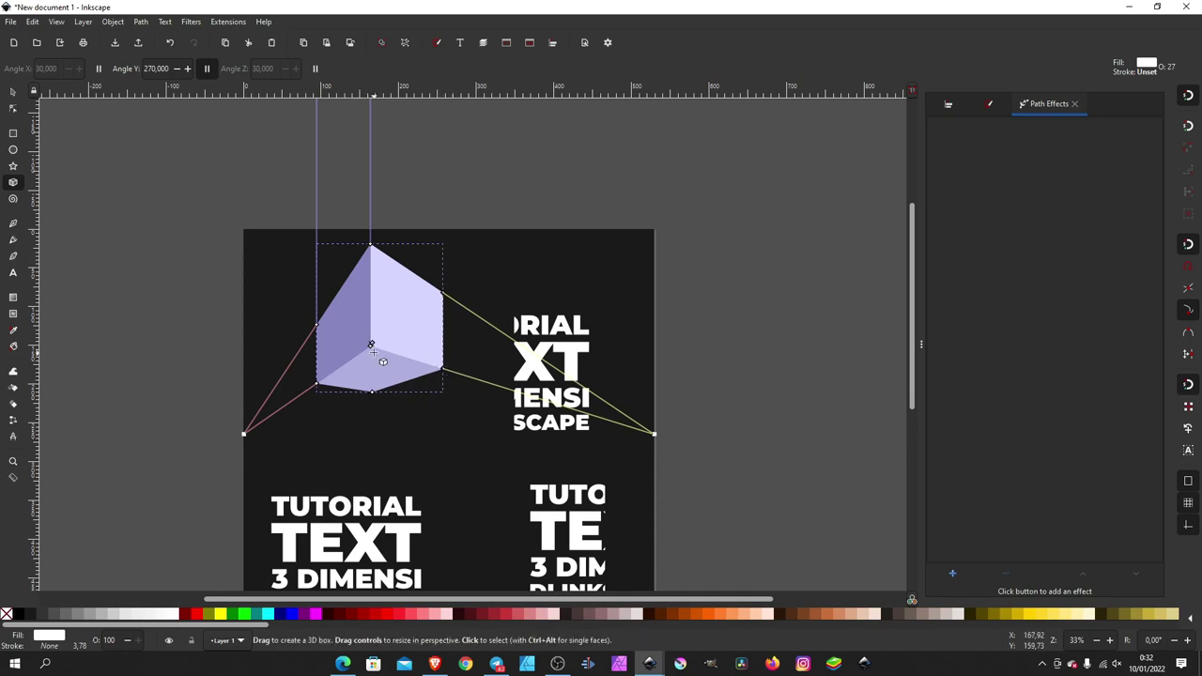
pyautogui.moveTo(371, 344); pyautogui.dragTo(361, 349)
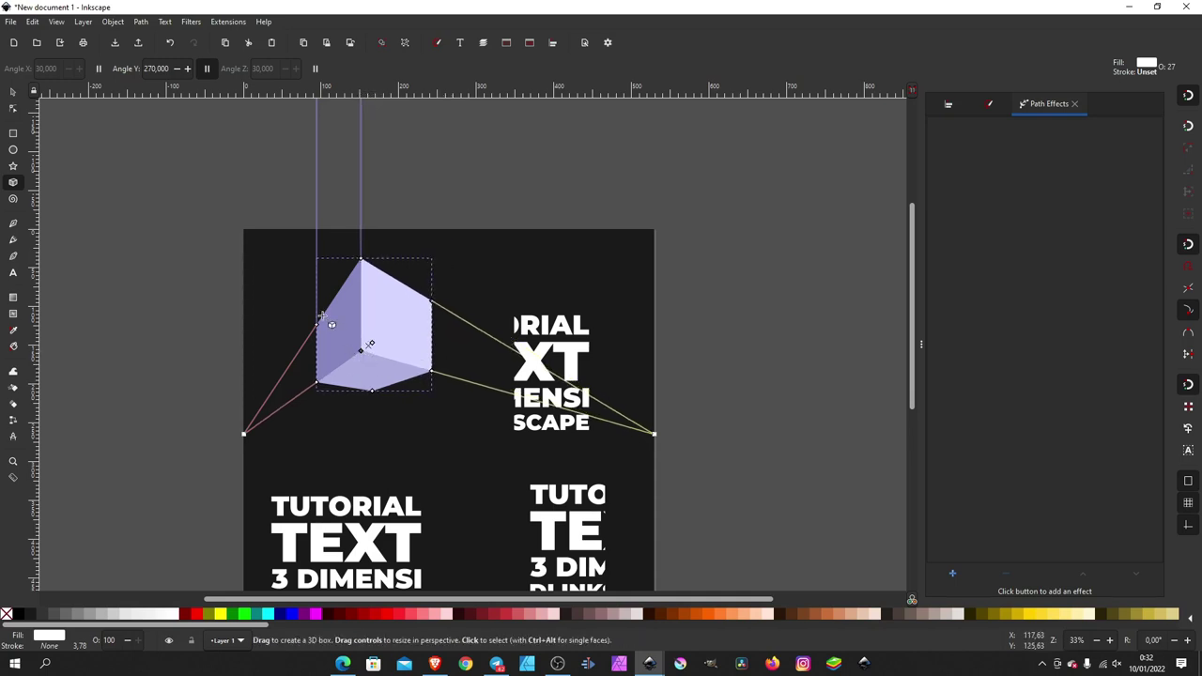
pyautogui.click(14, 92)
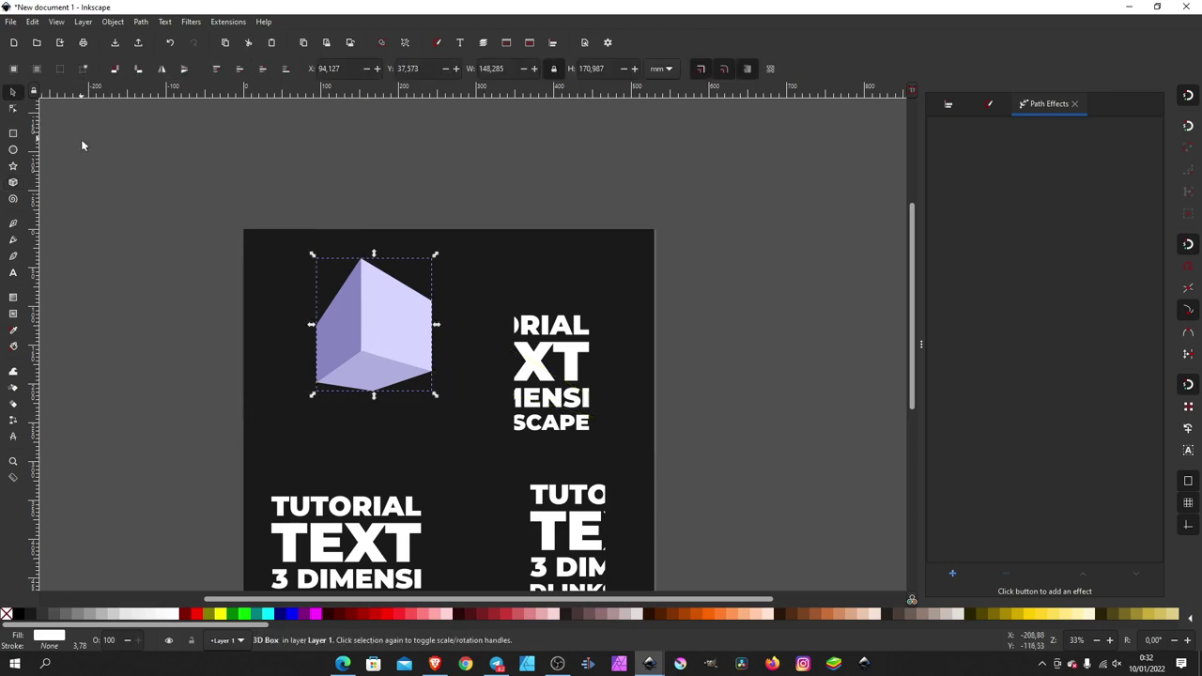
# Enlarge the cube to about 270 × 311 mm, stacked just above the background
pyautogui.moveTo(435, 399); pyautogui.dragTo(529, 503)
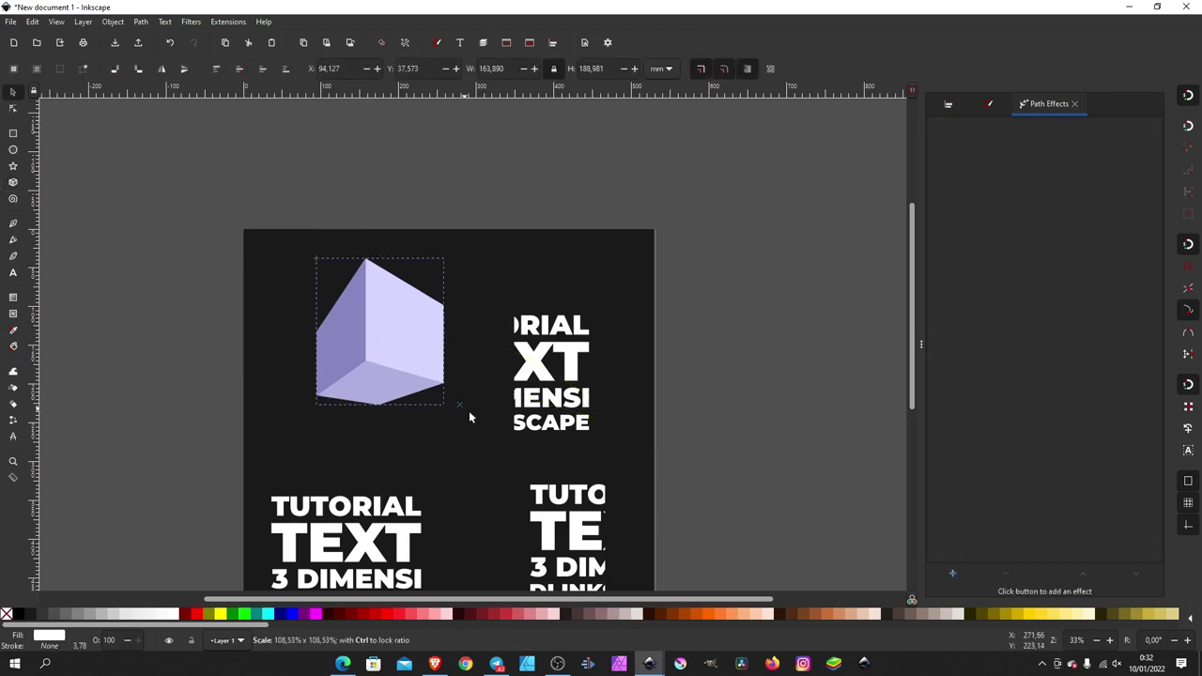
pyautogui.click(704, 341)
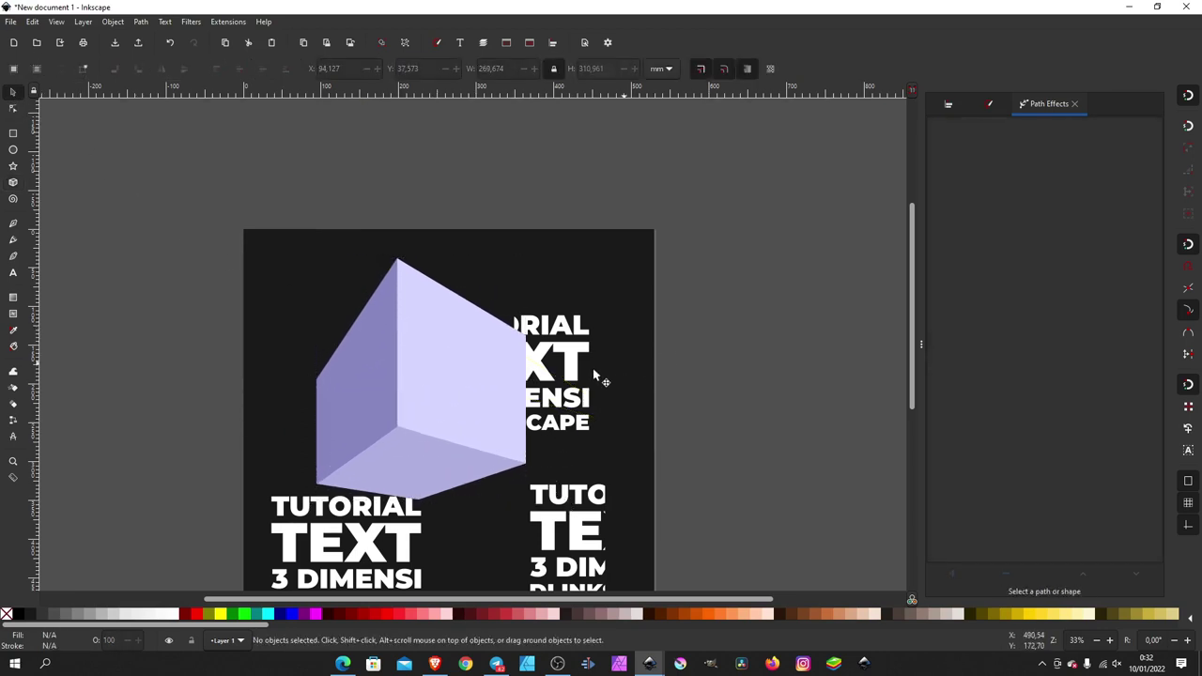
pyautogui.click(478, 386)
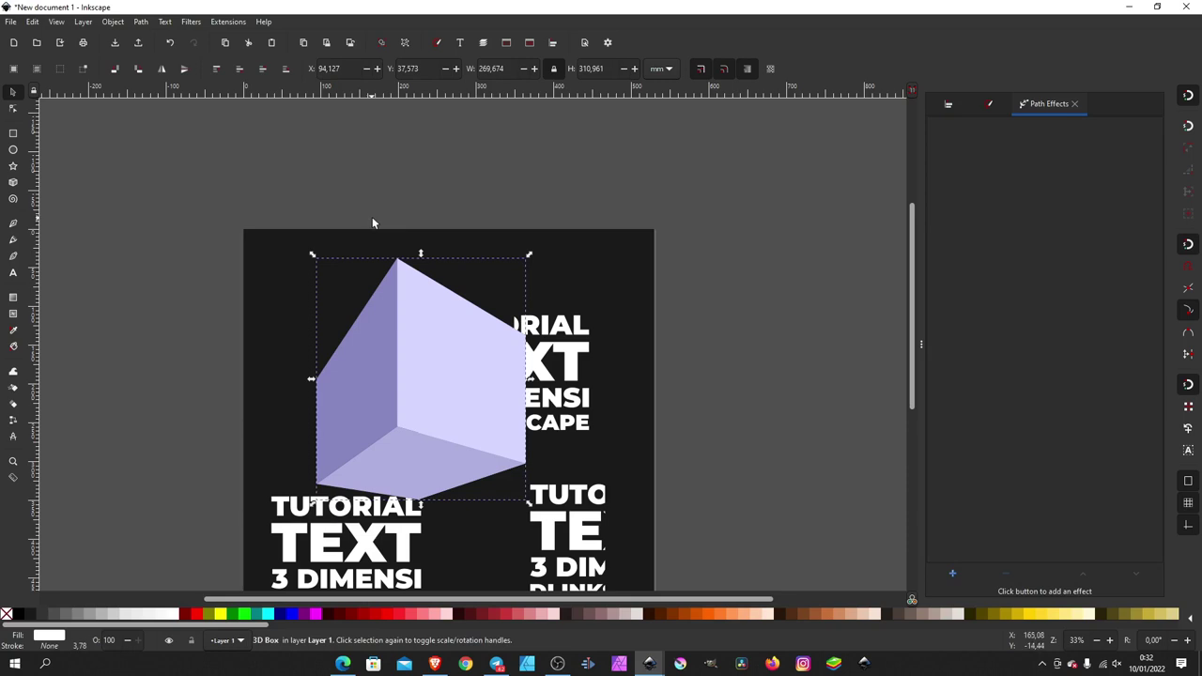
pyautogui.click(285, 71)
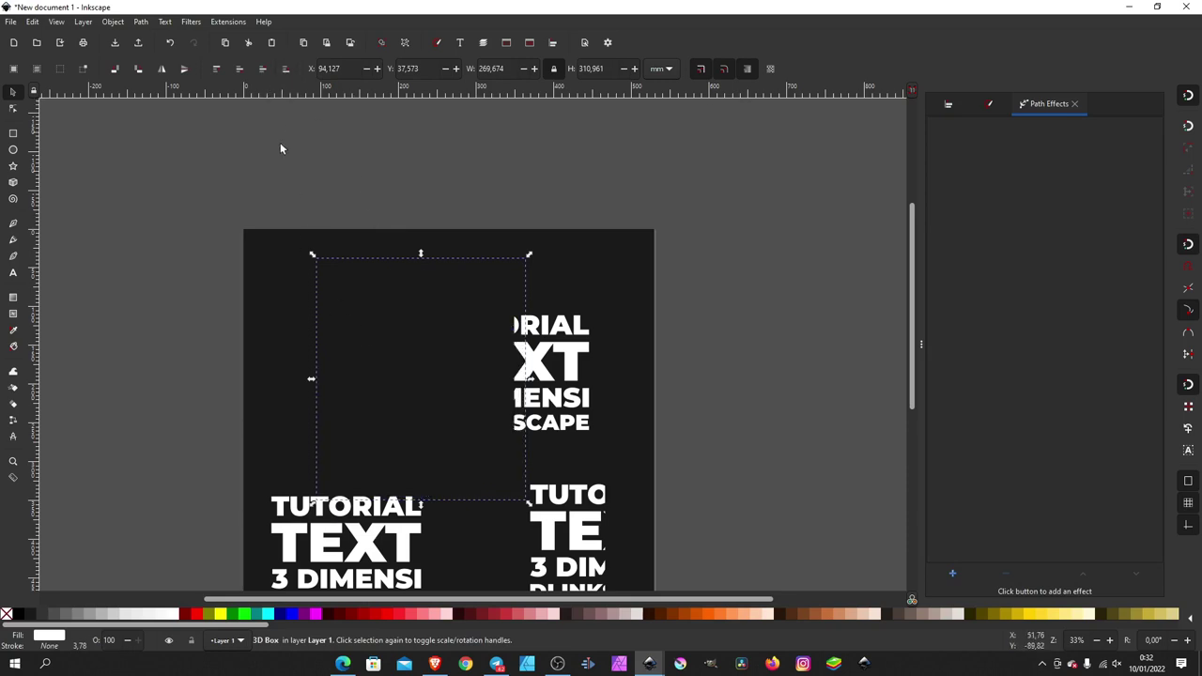
pyautogui.click(241, 71)
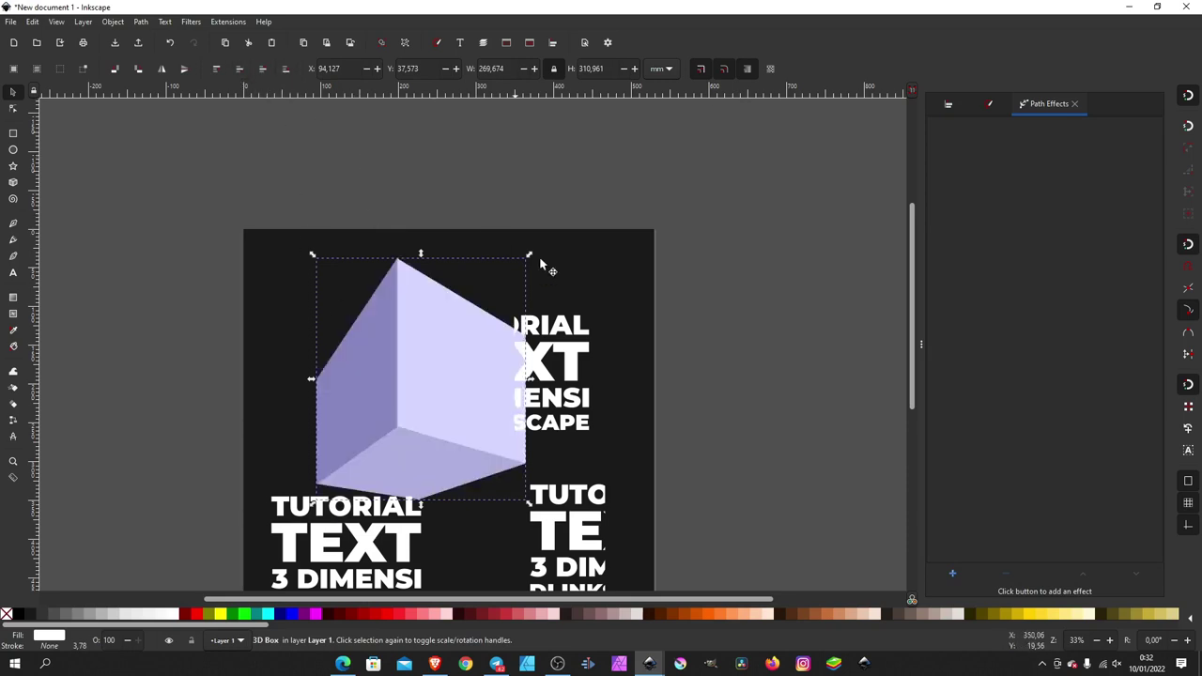
# Reselect the cube and bring up its Fill and Stroke settings
pyautogui.click(571, 368)
pyautogui.click(438, 360)
pyautogui.click(990, 110)
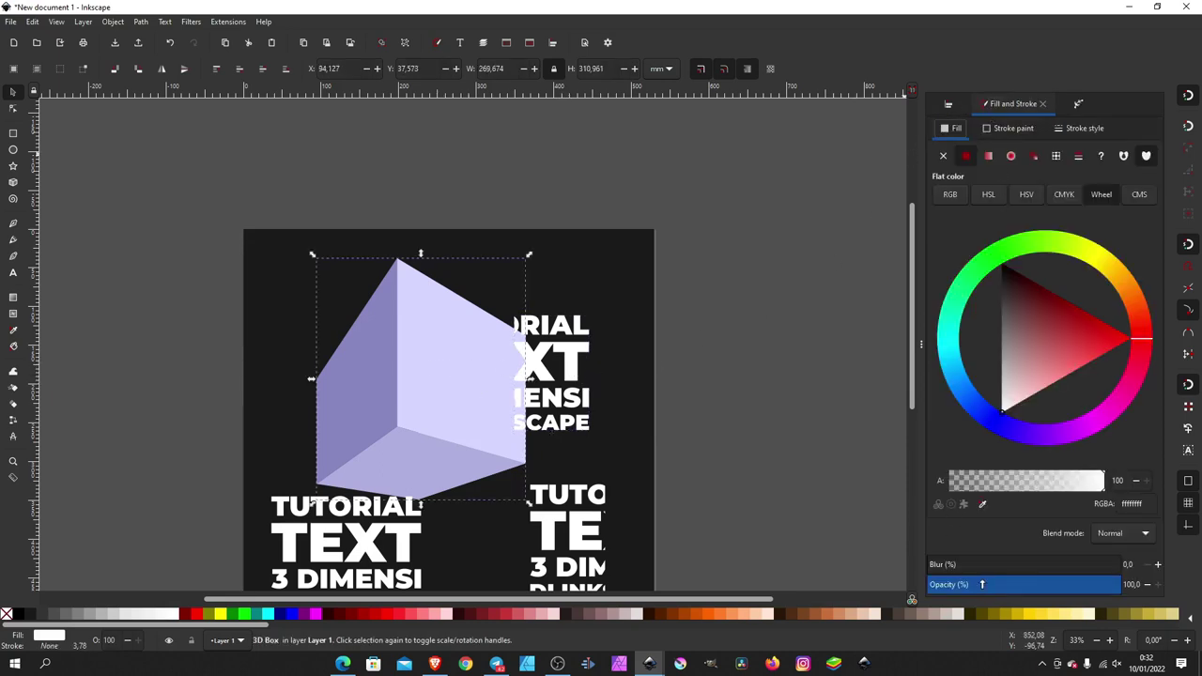
# Lower the cube's opacity to about 15%
pyautogui.moveTo(983, 584); pyautogui.dragTo(972, 584)
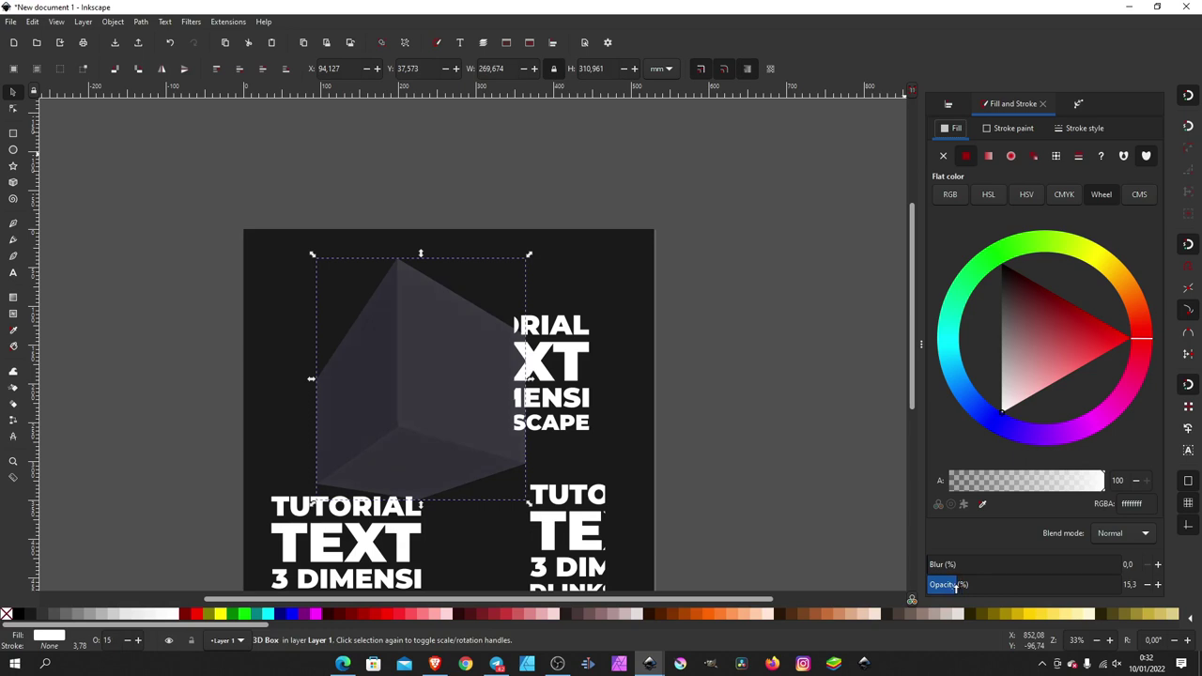
pyautogui.click(797, 461)
pyautogui.scroll(1, 570, 402)
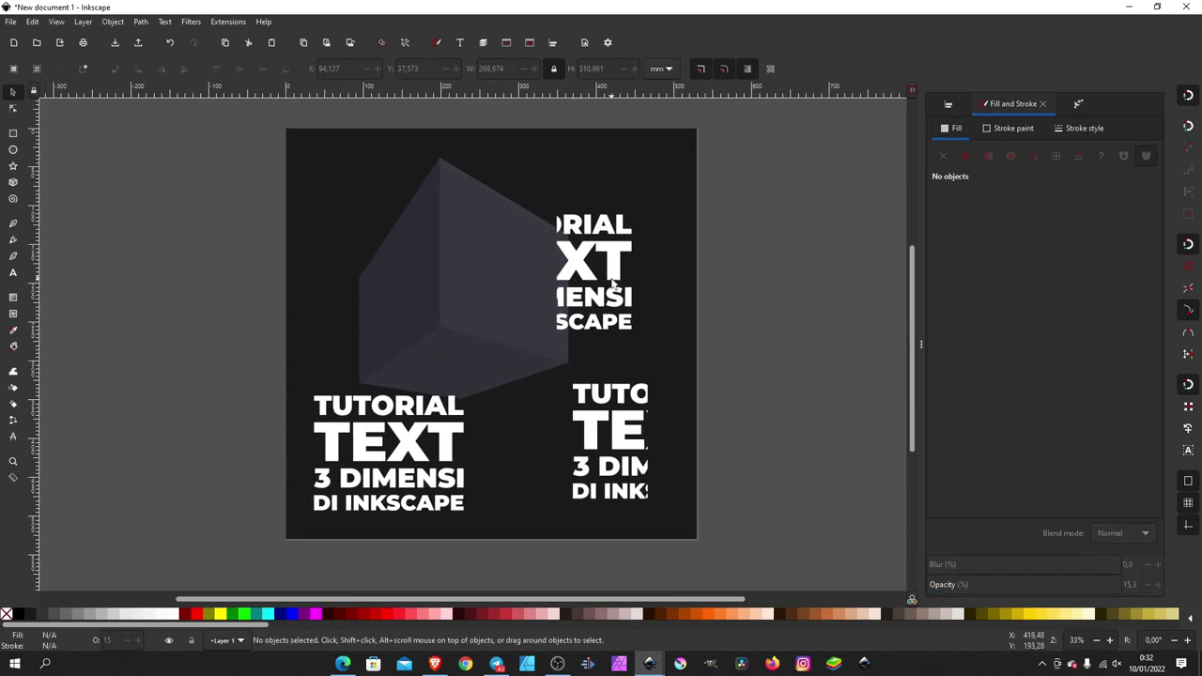
pyautogui.scroll(1, 488, 291)
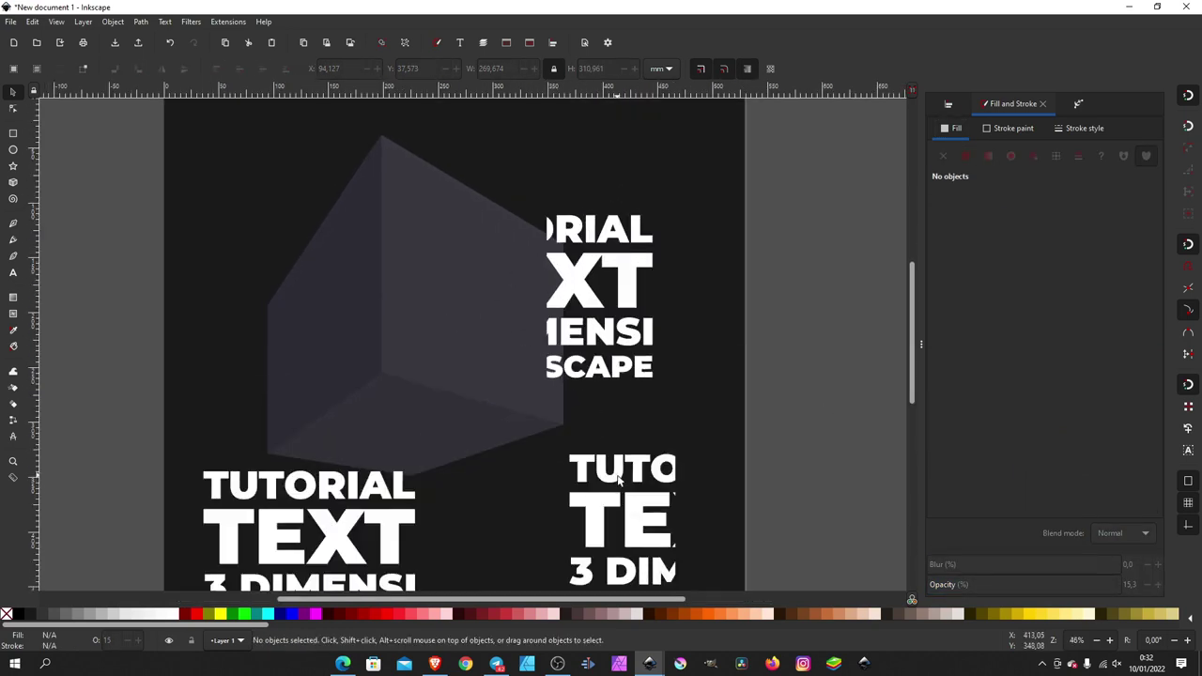
# Return the right text group to the lower right and reselect the cube
pyautogui.moveTo(632, 483)
pyautogui.mouseDown()
pyautogui.moveTo(357, 317)
pyautogui.moveTo(368, 318)
pyautogui.mouseUp()
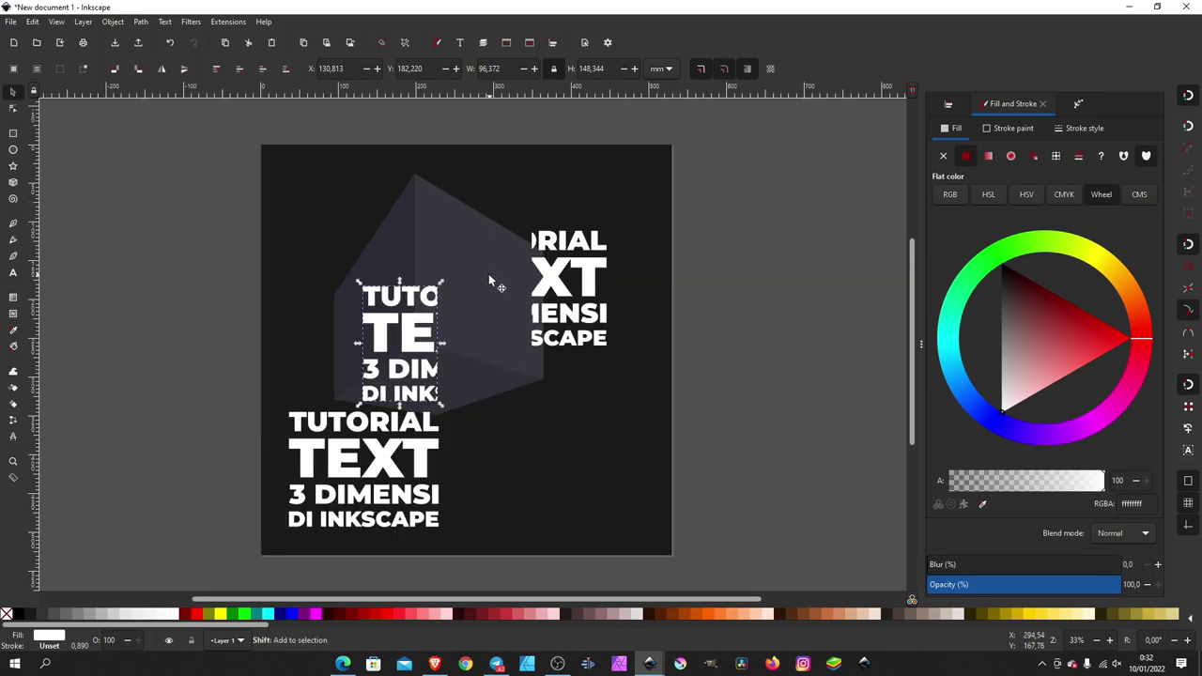
pyautogui.scroll(-1, 489, 273)
pyautogui.click(484, 275)
pyautogui.moveTo(428, 322); pyautogui.dragTo(637, 407)
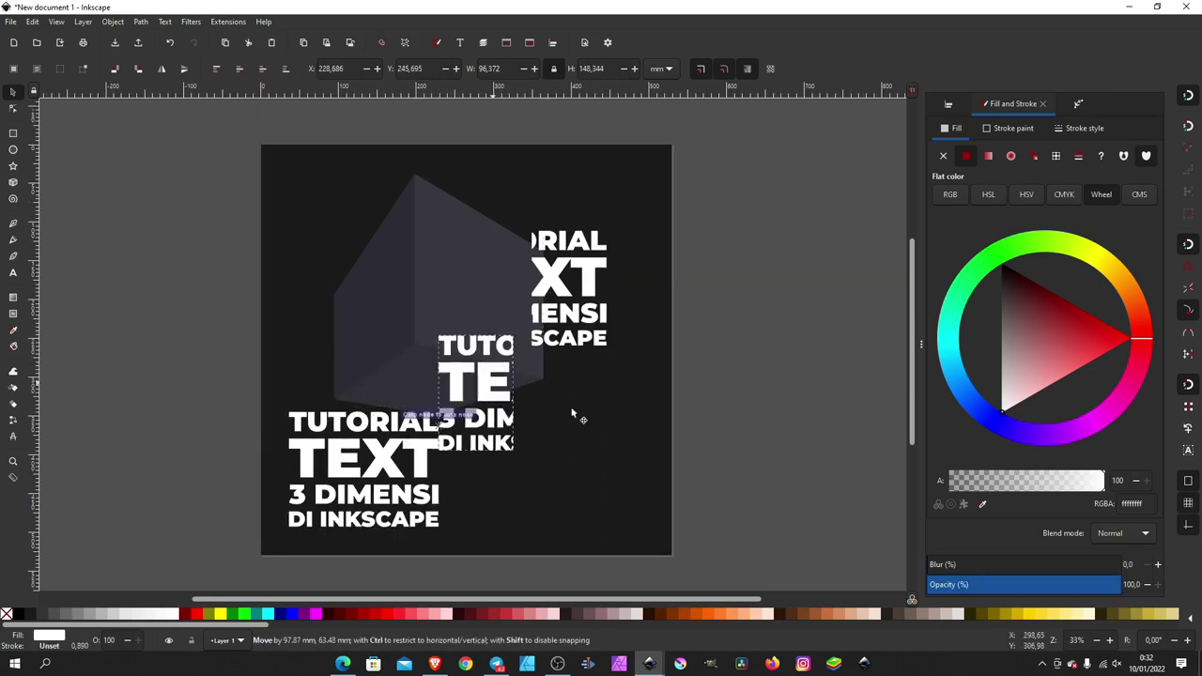
pyautogui.click(381, 266)
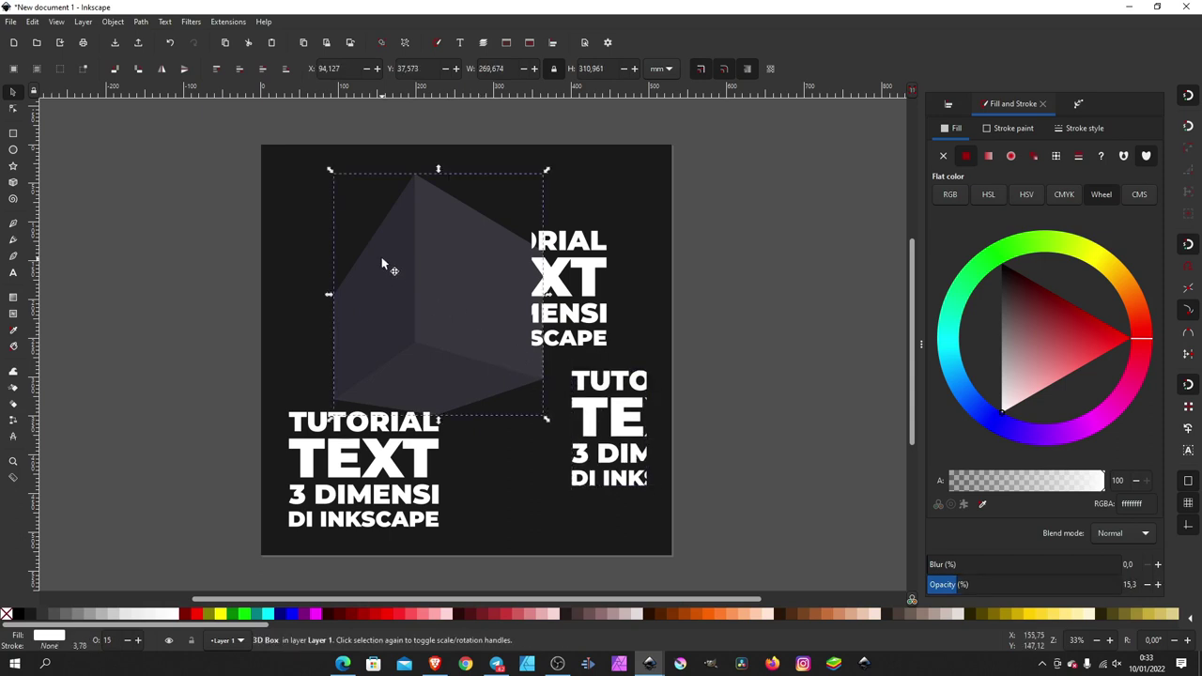
pyautogui.click(12, 182)
# Drag the box handles and both vanishing points so the dark 3D box forms a compact, symmetric cube
pyautogui.moveTo(414, 176); pyautogui.dragTo(414, 225)
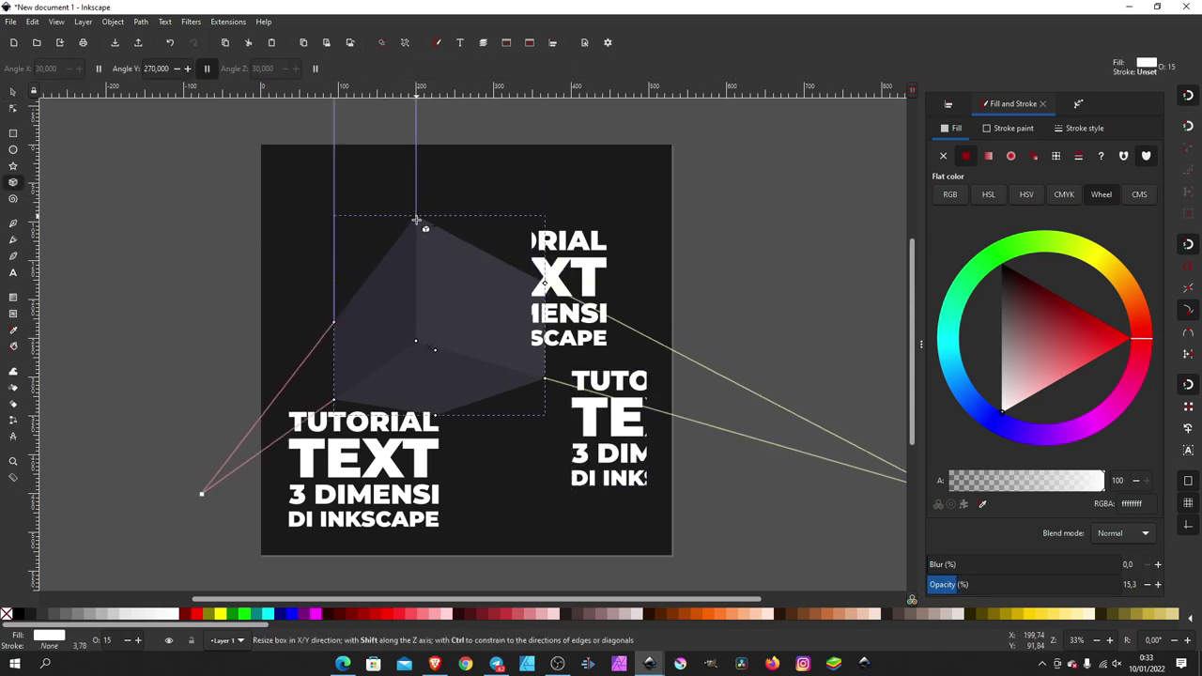
pyautogui.moveTo(416, 345); pyautogui.dragTo(423, 378)
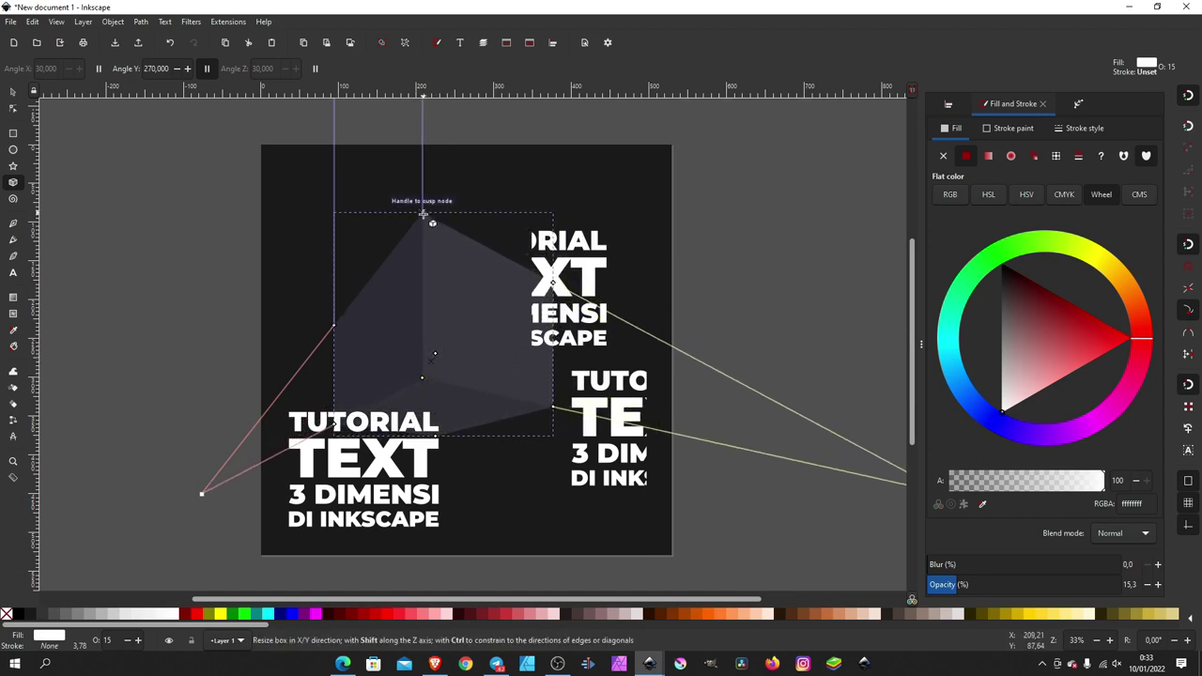
pyautogui.moveTo(424, 213); pyautogui.dragTo(419, 250)
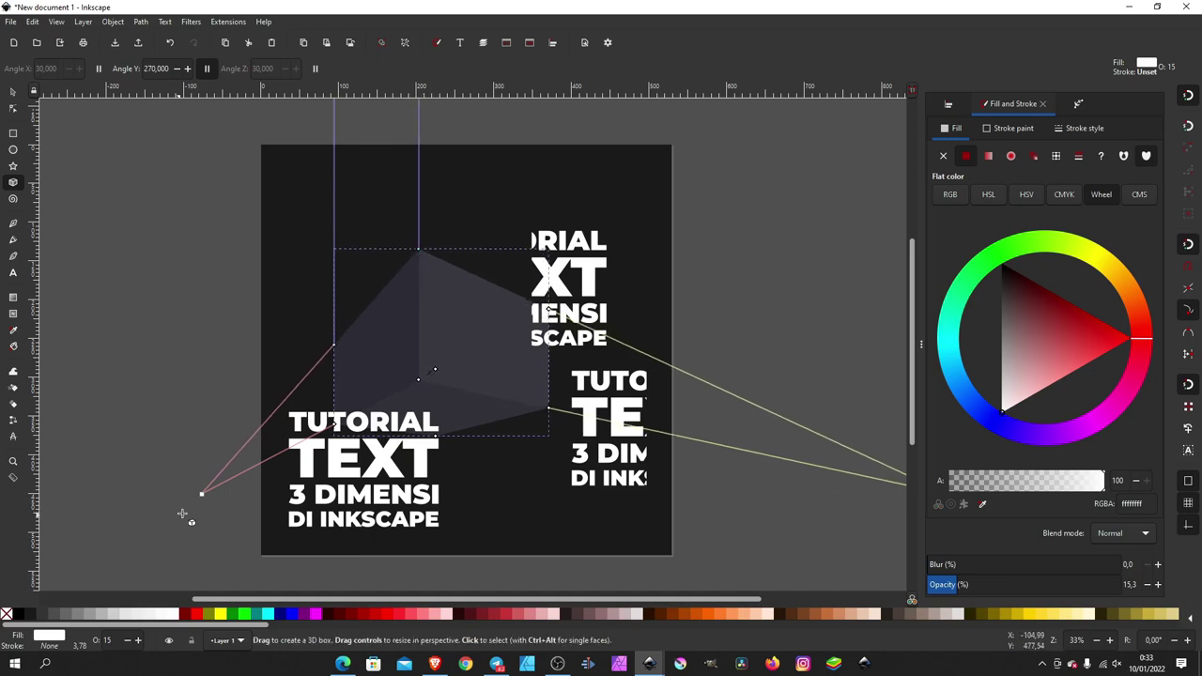
pyautogui.moveTo(201, 494); pyautogui.dragTo(204, 413)
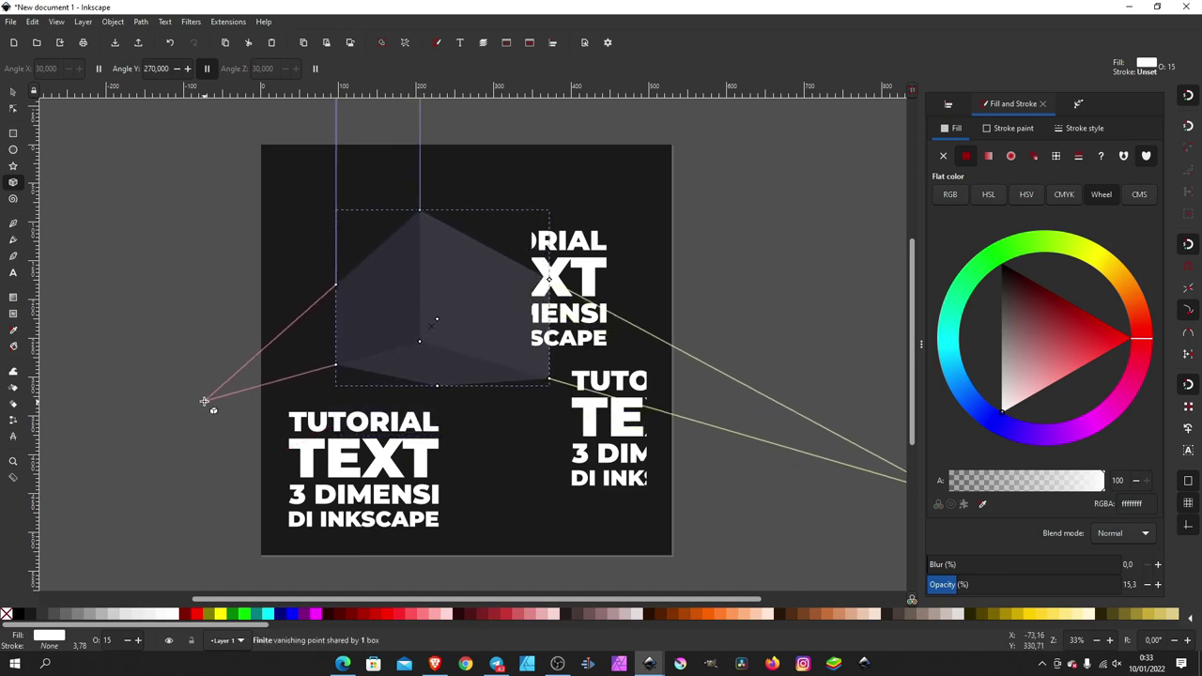
pyautogui.hscroll(3, 829, 450)
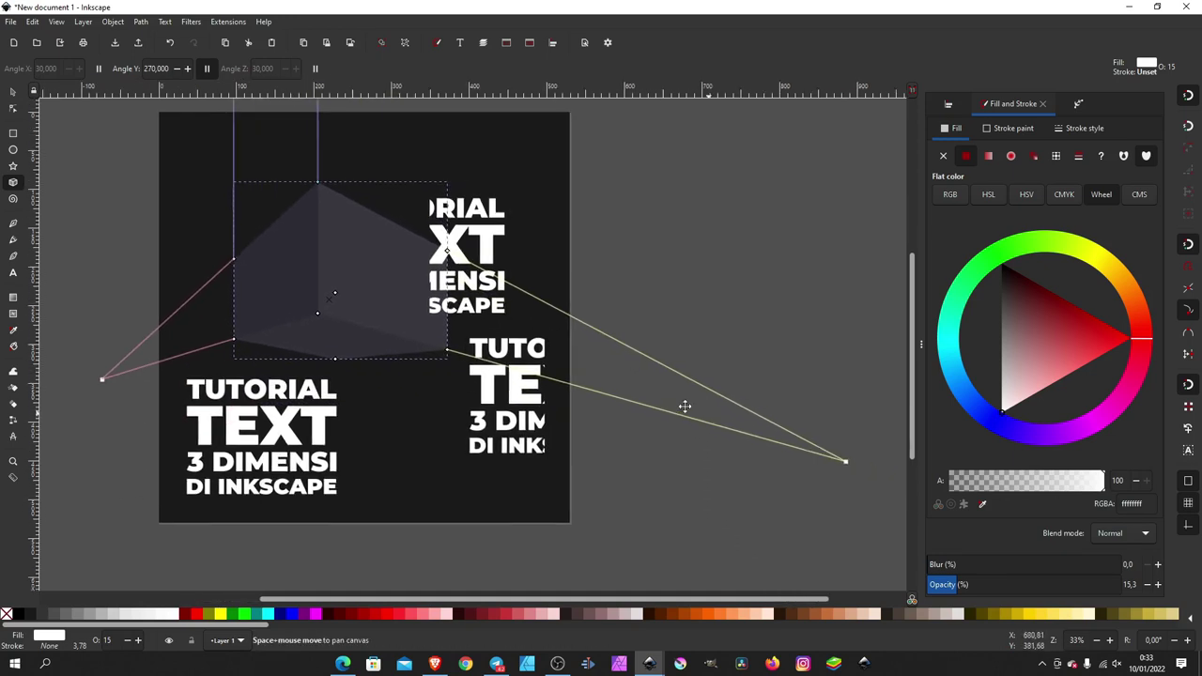
pyautogui.scroll(-1, 829, 450)
pyautogui.moveTo(806, 441)
pyautogui.mouseDown()
pyautogui.moveTo(666, 399)
pyautogui.moveTo(675, 411)
pyautogui.mouseUp()
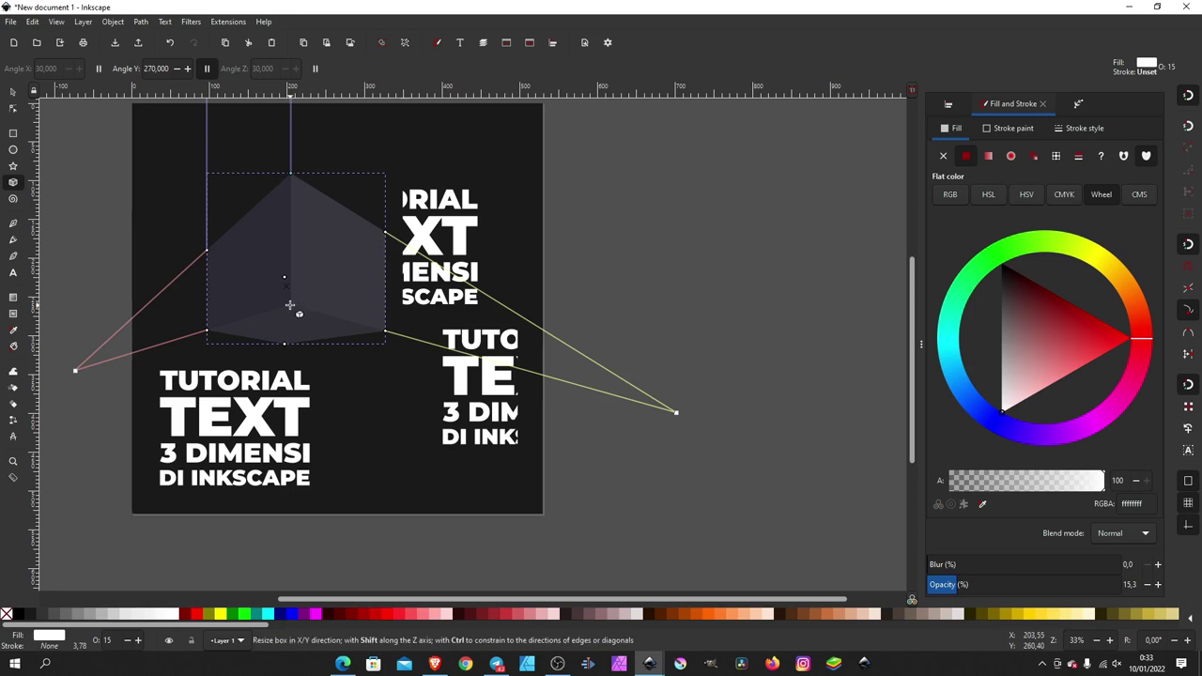
pyautogui.moveTo(294, 303); pyautogui.dragTo(278, 305)
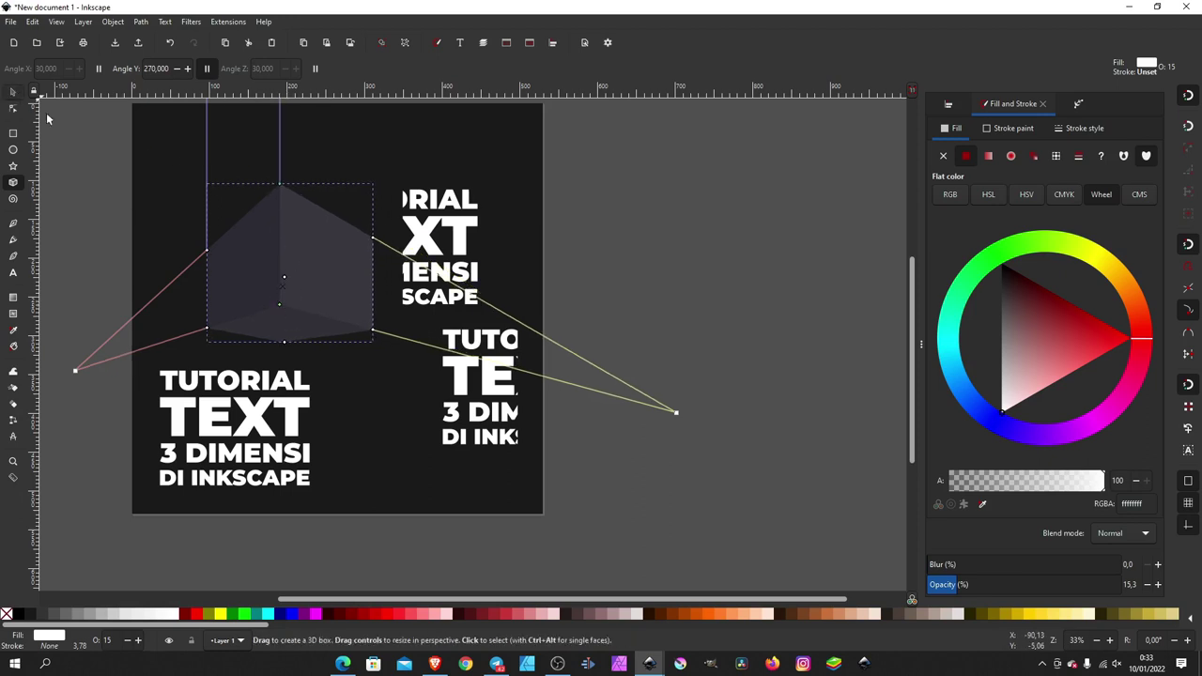
pyautogui.press('Escape')
pyautogui.moveTo(351, 257); pyautogui.dragTo(559, 303)
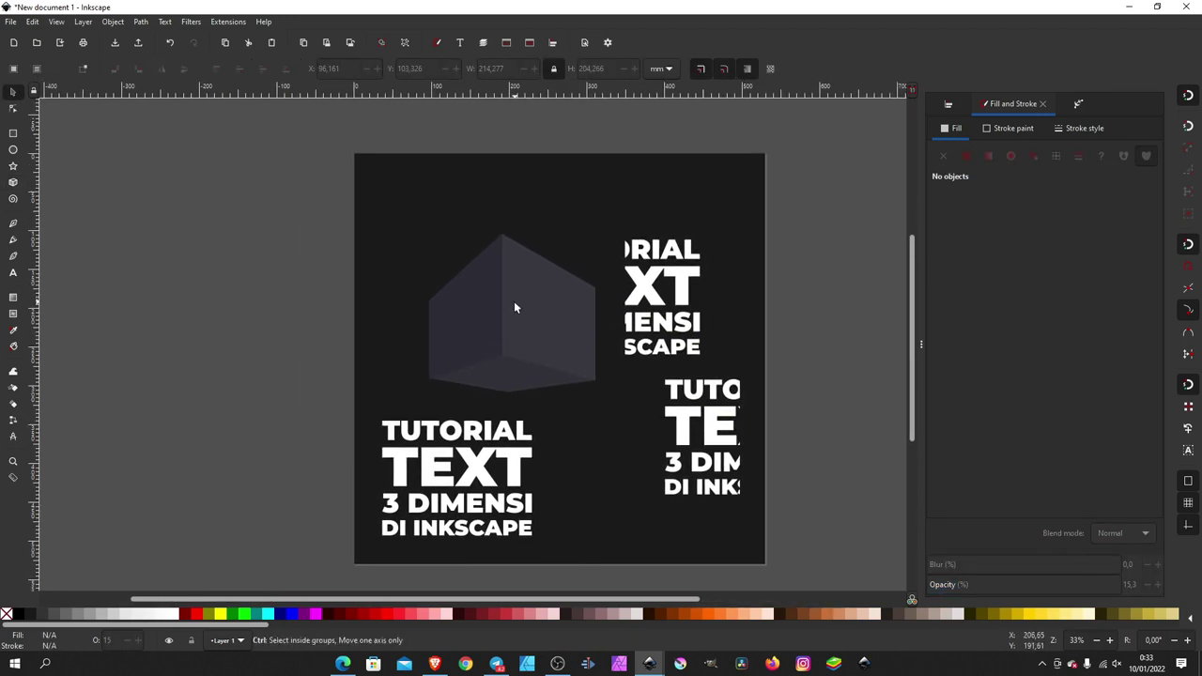
# Move the narrow TUTO TEXT block over the cube and open Path > Path Effects
pyautogui.keyDown('ctrl'); pyautogui.scroll(1, 514, 307); pyautogui.keyUp('ctrl')
pyautogui.click(759, 472)
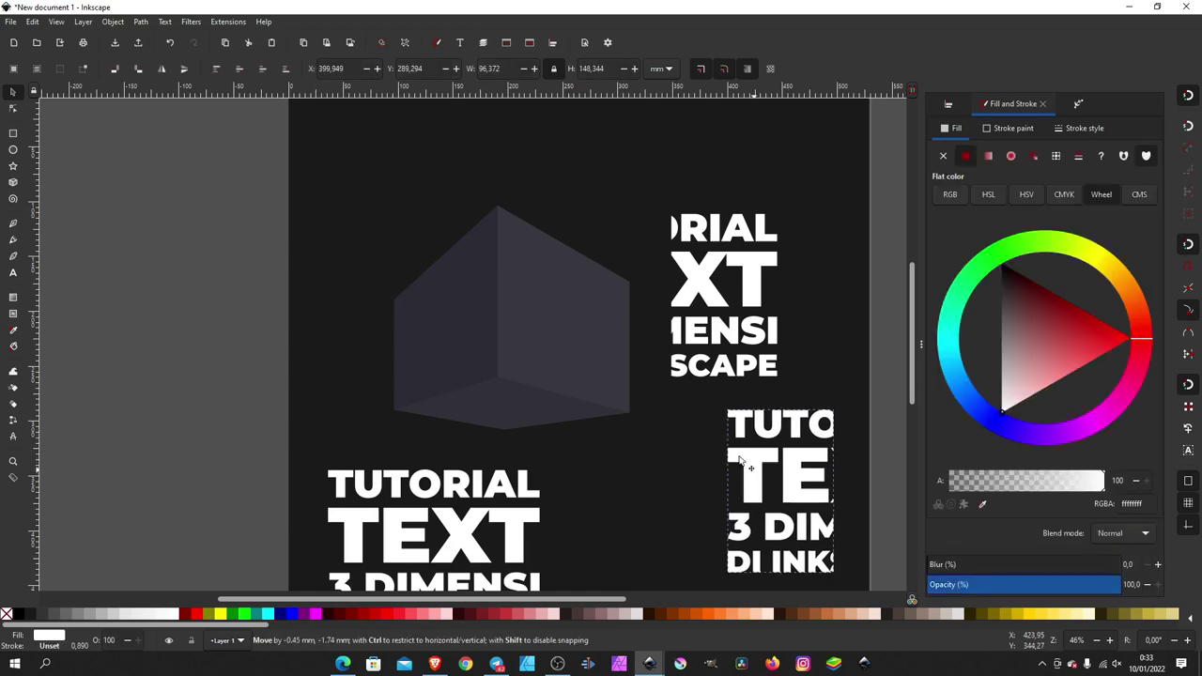
pyautogui.moveTo(760, 472); pyautogui.dragTo(526, 396)
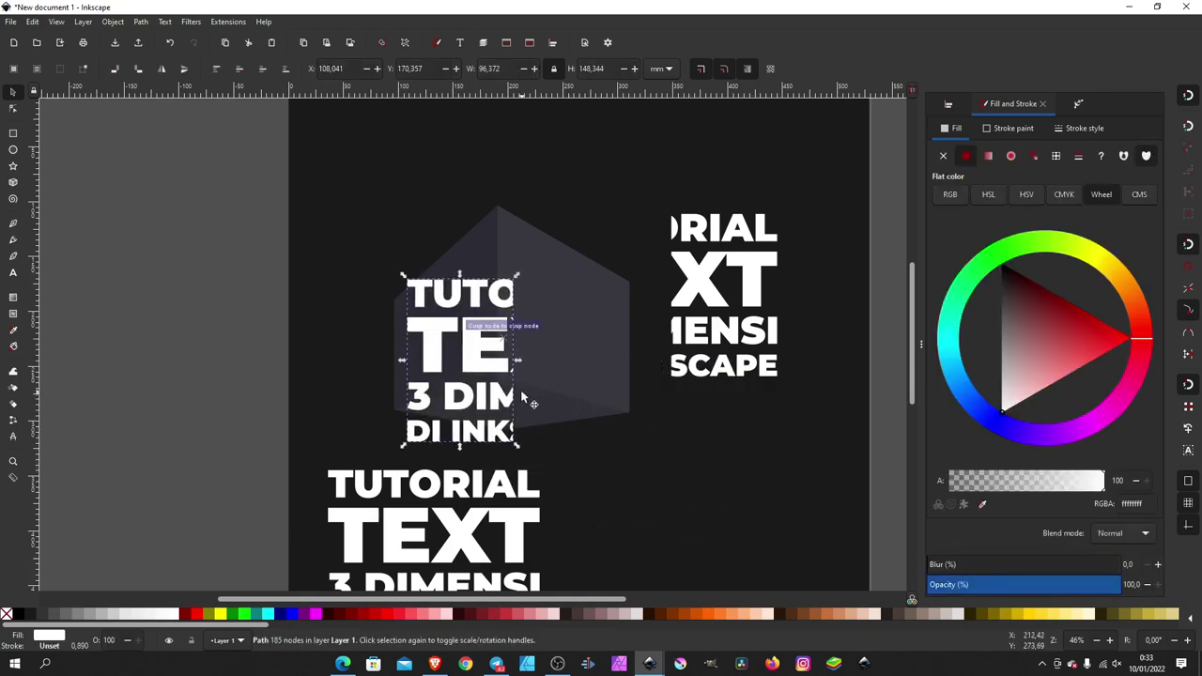
pyautogui.click(141, 21)
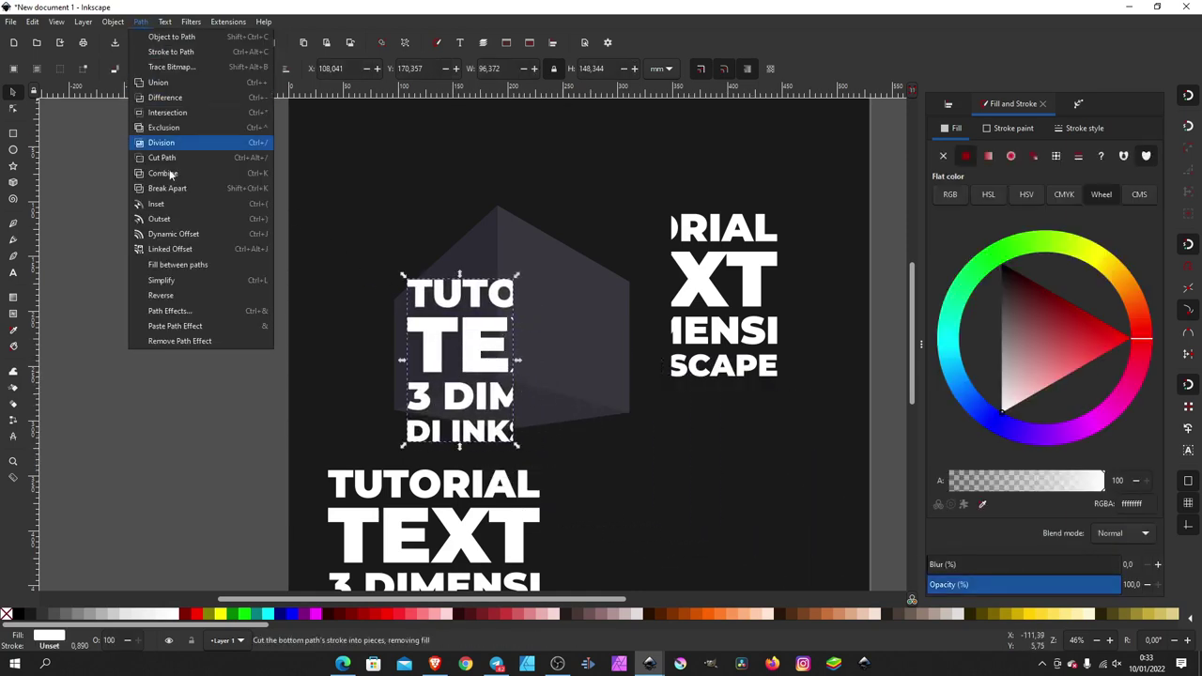
pyautogui.click(169, 310)
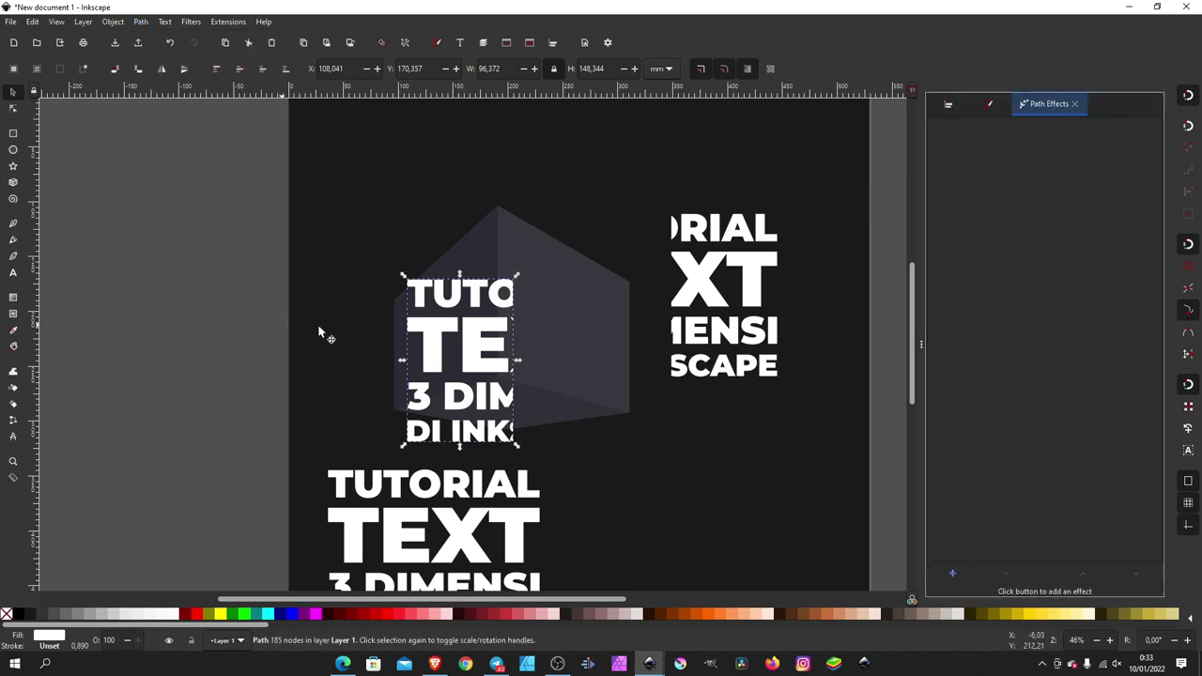
# Add a Perspective/Envelope path effect to the narrow text block
pyautogui.click(954, 573)
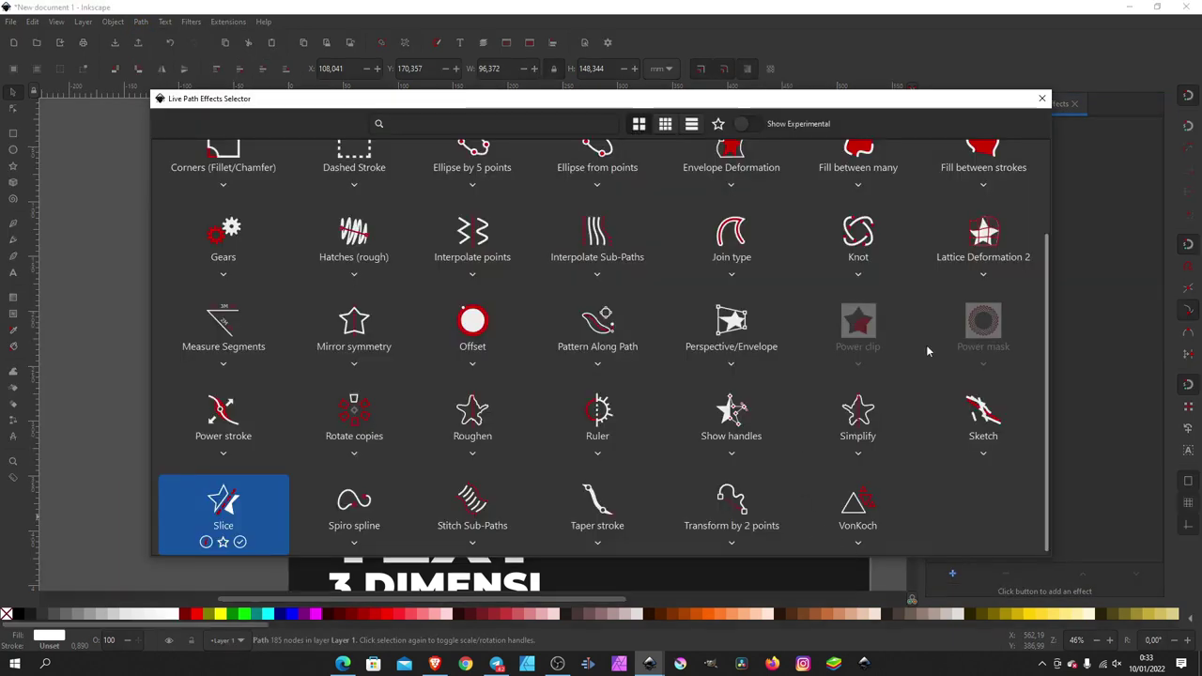
pyautogui.click(737, 335)
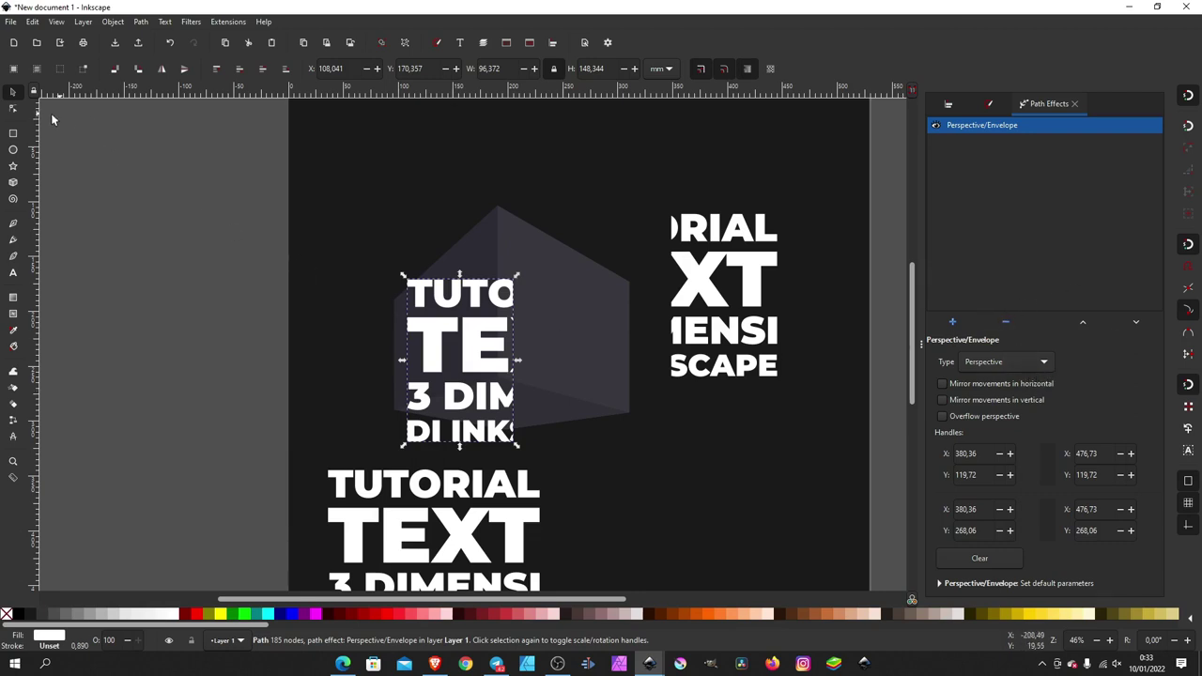
# Drag the narrow text's four envelope corners onto the corners of the cube's left face
pyautogui.click(14, 110)
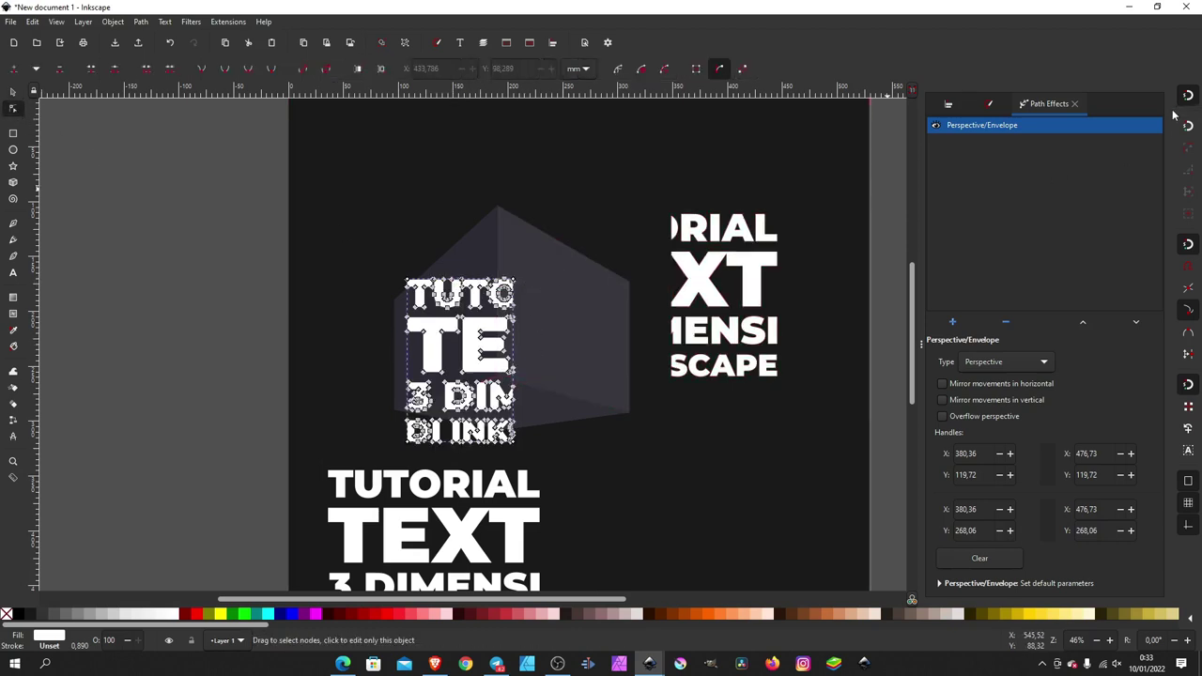
pyautogui.scroll(1, 488, 328)
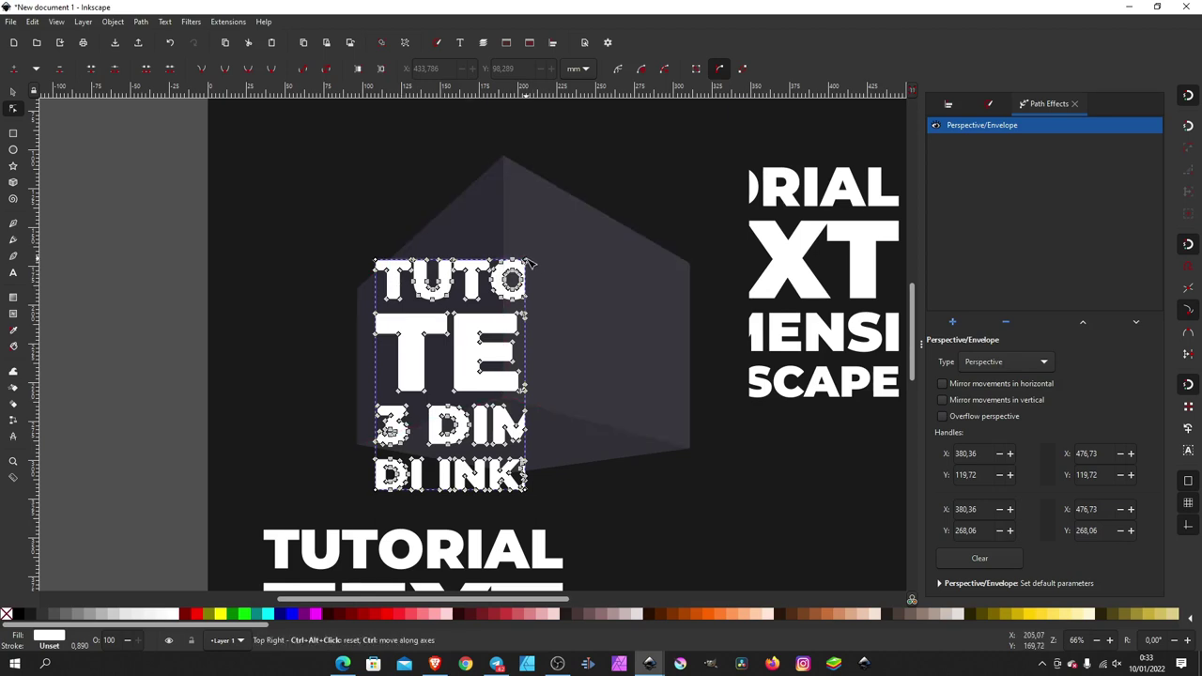
pyautogui.moveTo(528, 264); pyautogui.dragTo(504, 159)
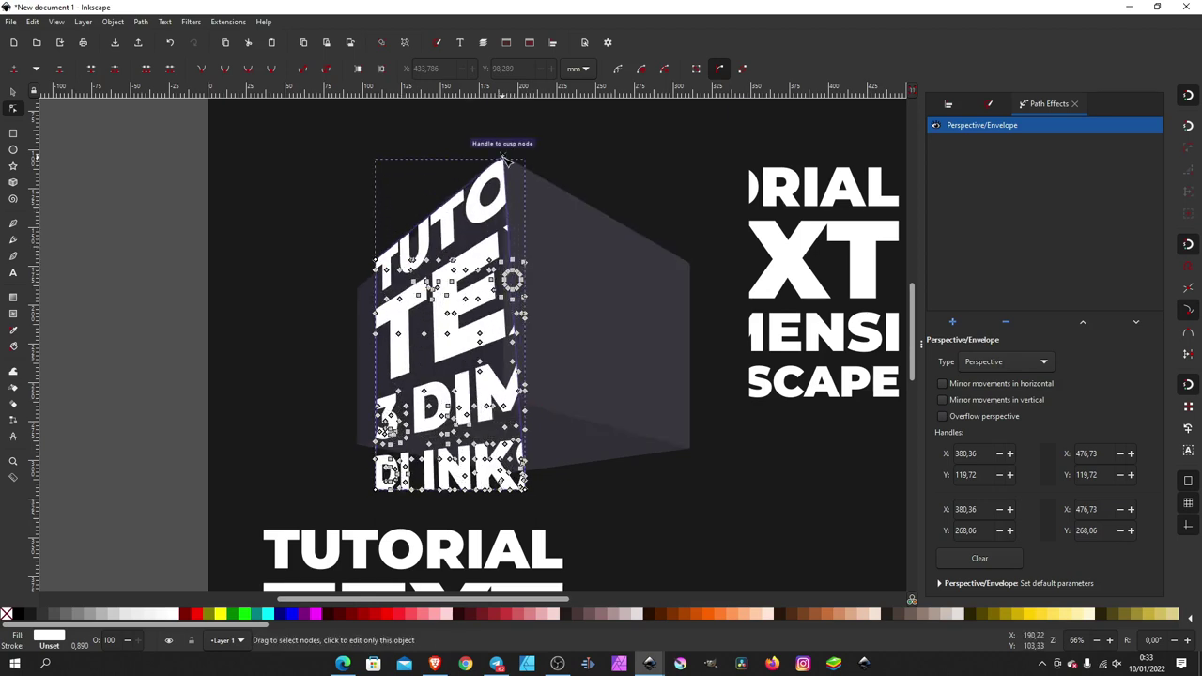
pyautogui.moveTo(529, 492); pyautogui.dragTo(503, 404)
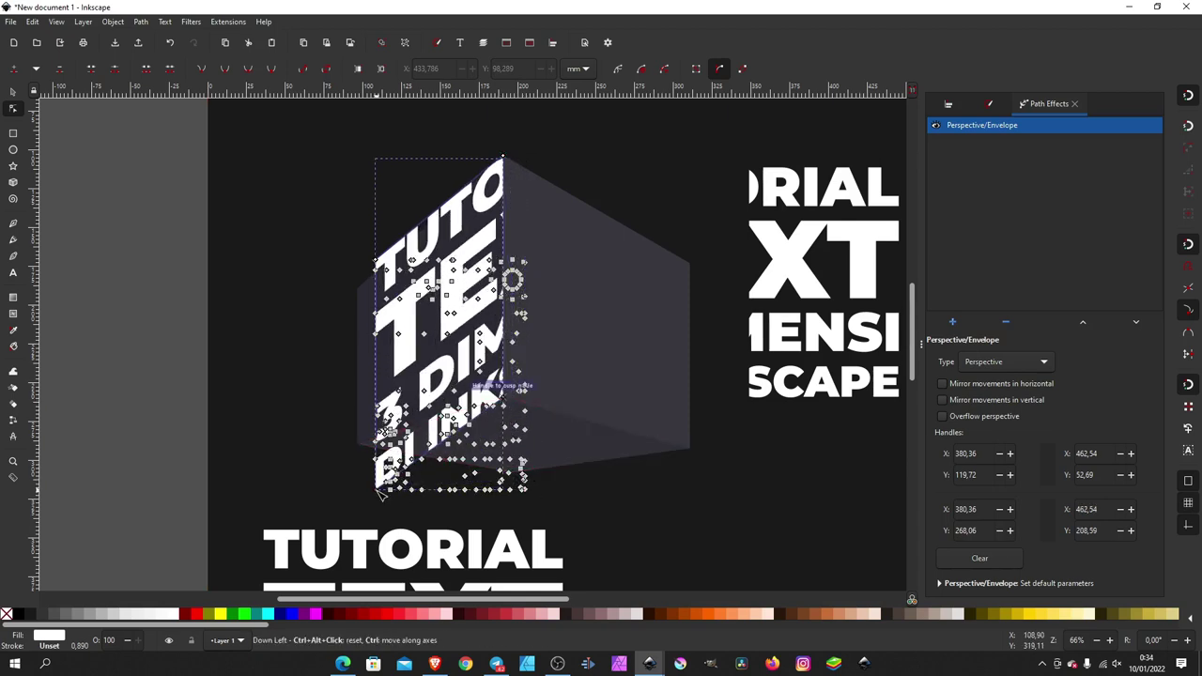
pyautogui.moveTo(380, 494); pyautogui.dragTo(358, 442)
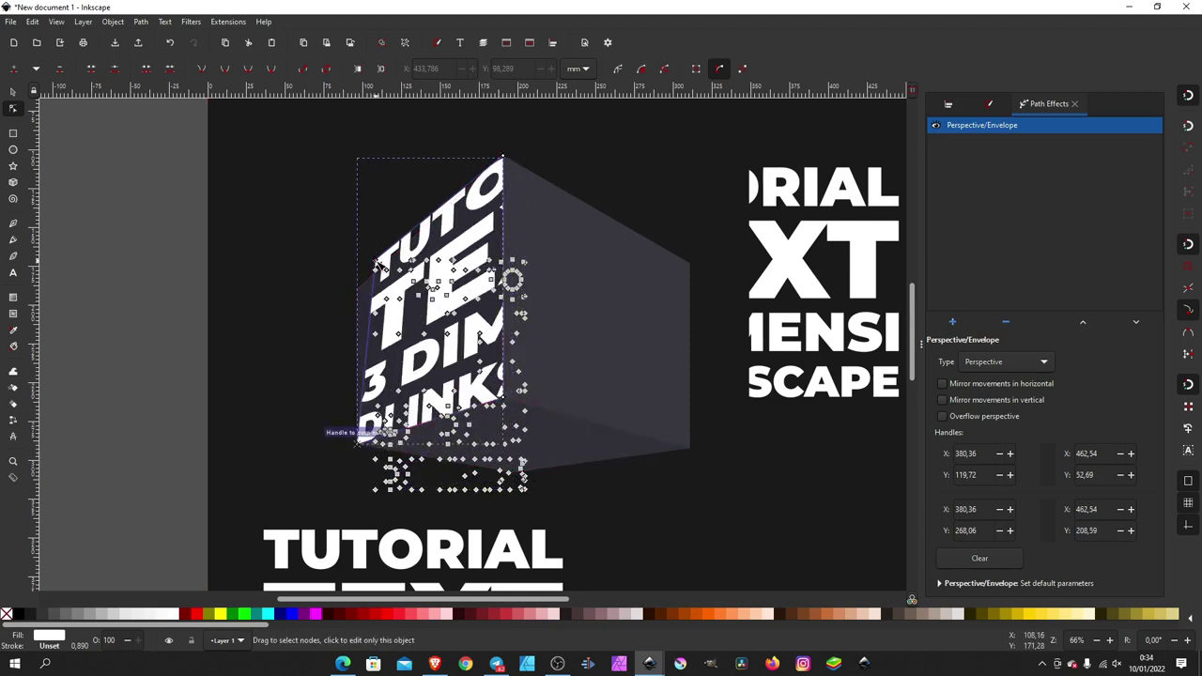
pyautogui.moveTo(376, 263); pyautogui.dragTo(361, 289)
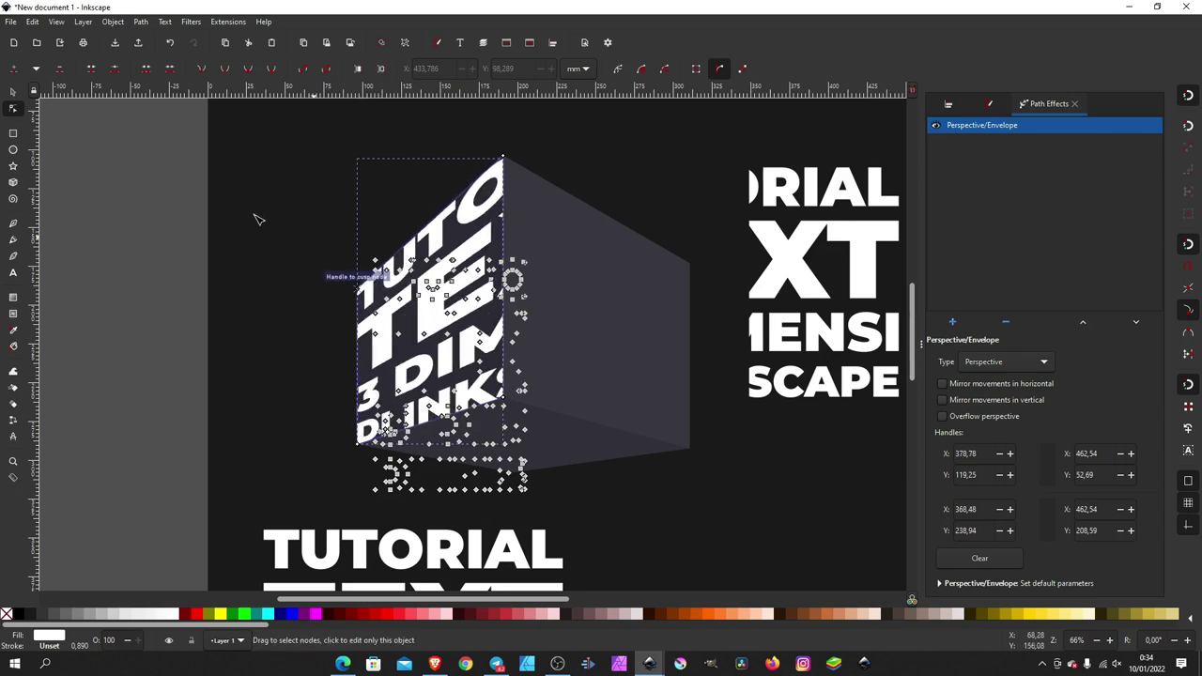
pyautogui.click(13, 92)
pyautogui.click(81, 135)
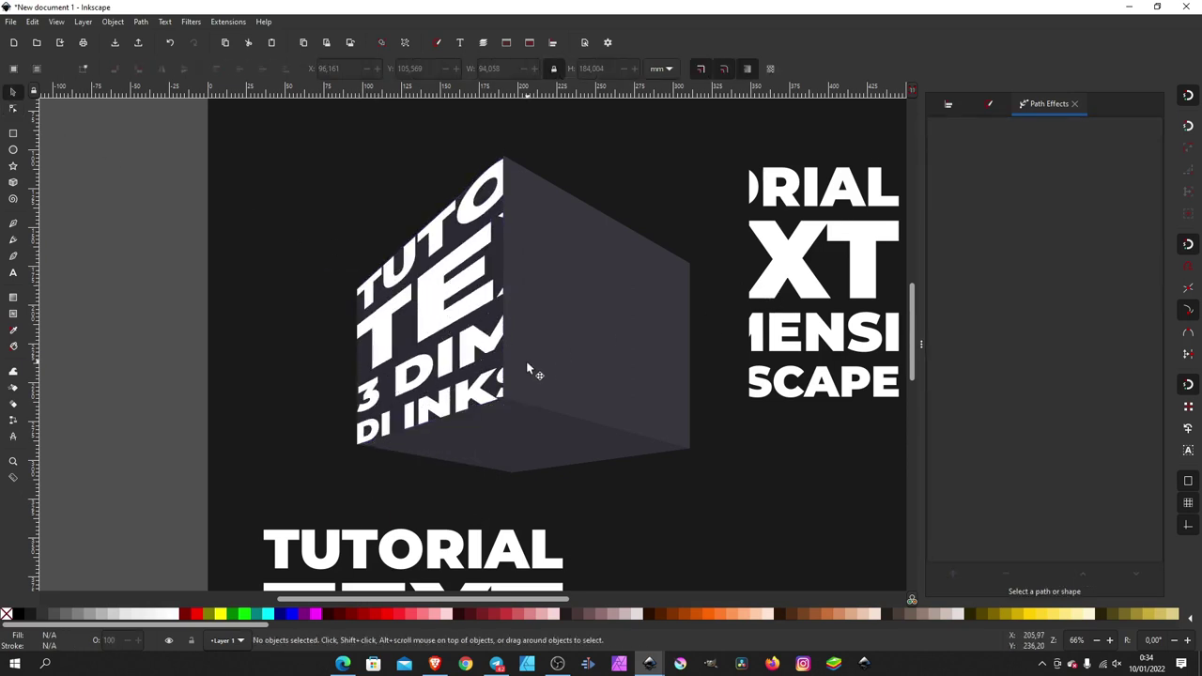
# Apply a Perspective/Envelope path effect to the wide text block on the right
pyautogui.click(816, 332)
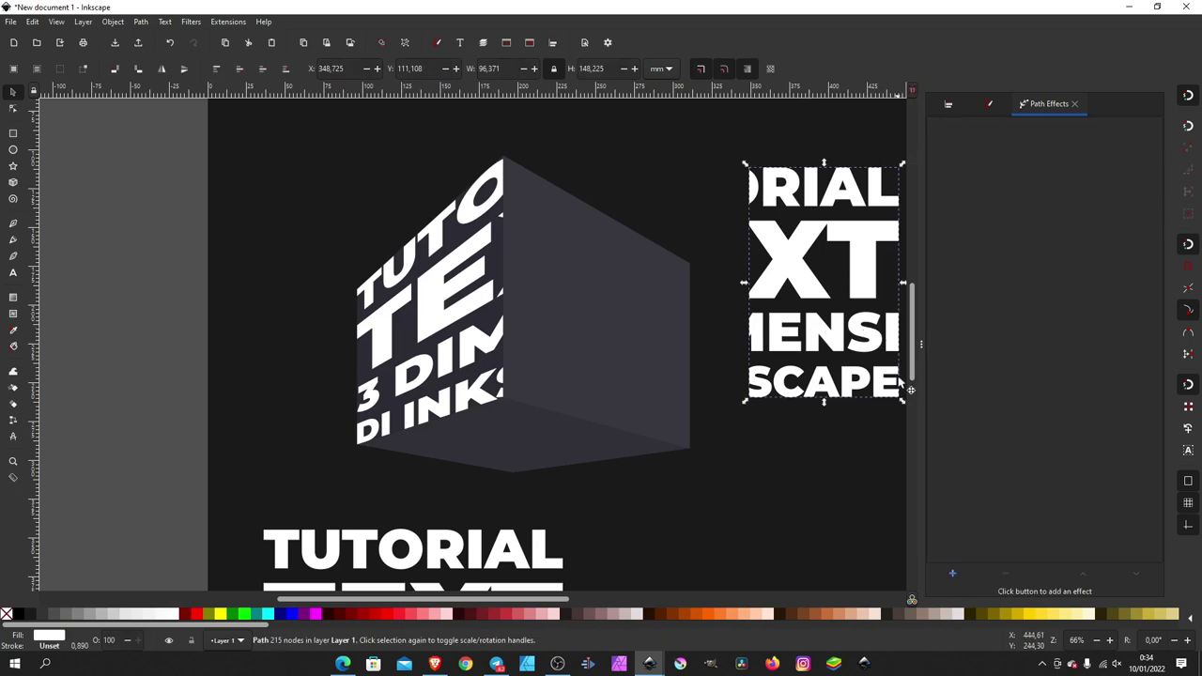
pyautogui.click(954, 577)
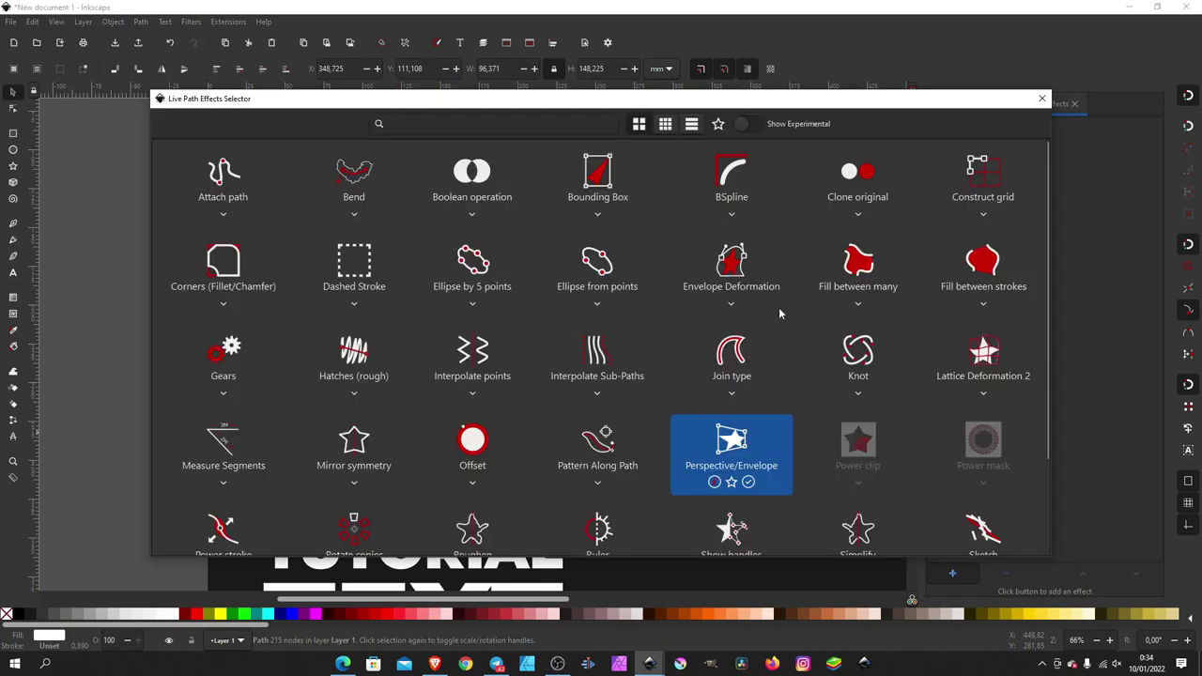
pyautogui.click(722, 455)
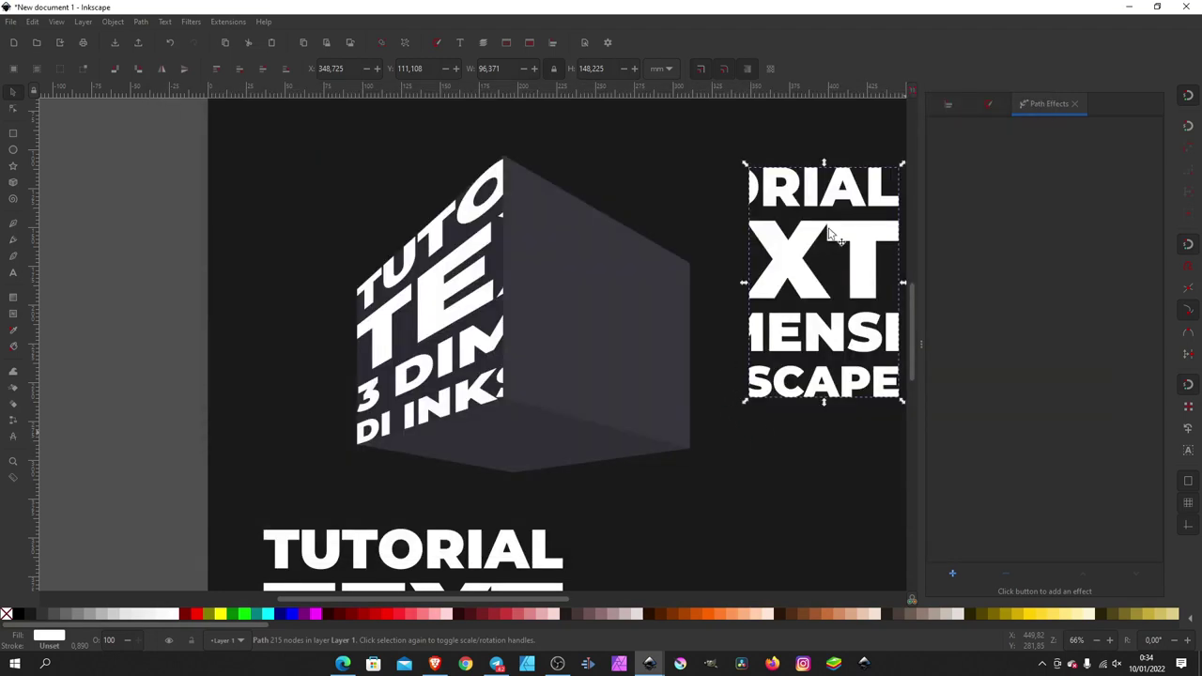
pyautogui.click(15, 111)
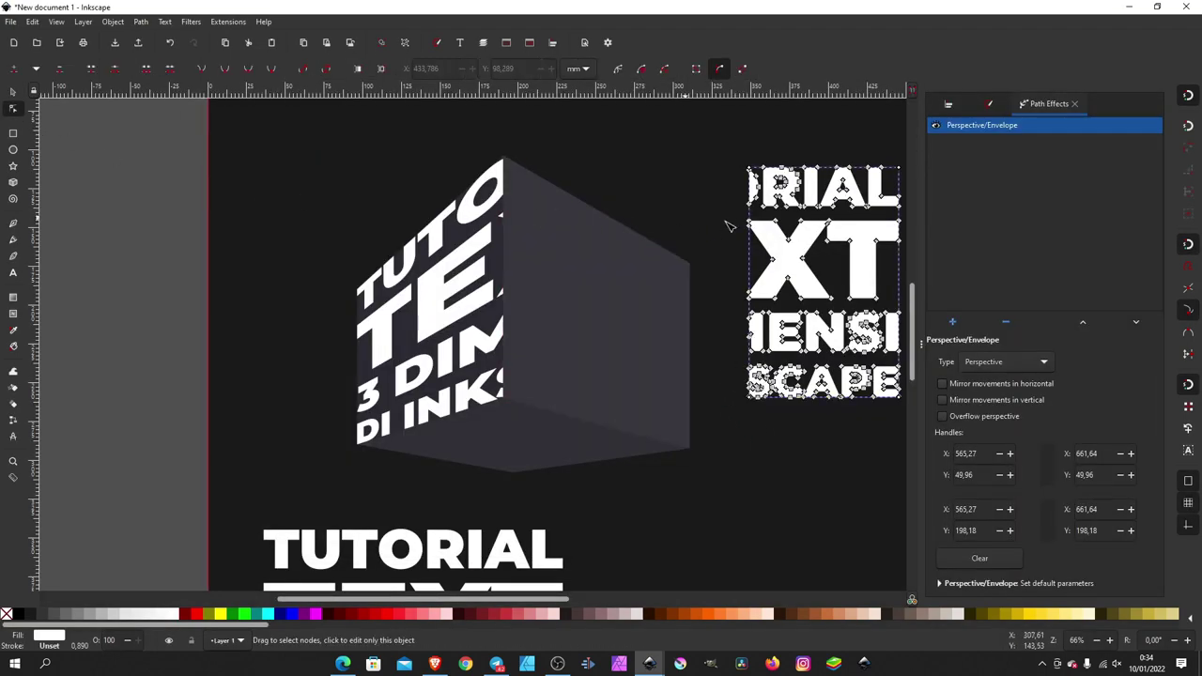
# Pin the wide text's envelope corners to the cube's top corner, front edge and right face
pyautogui.moveTo(751, 173); pyautogui.dragTo(505, 162)
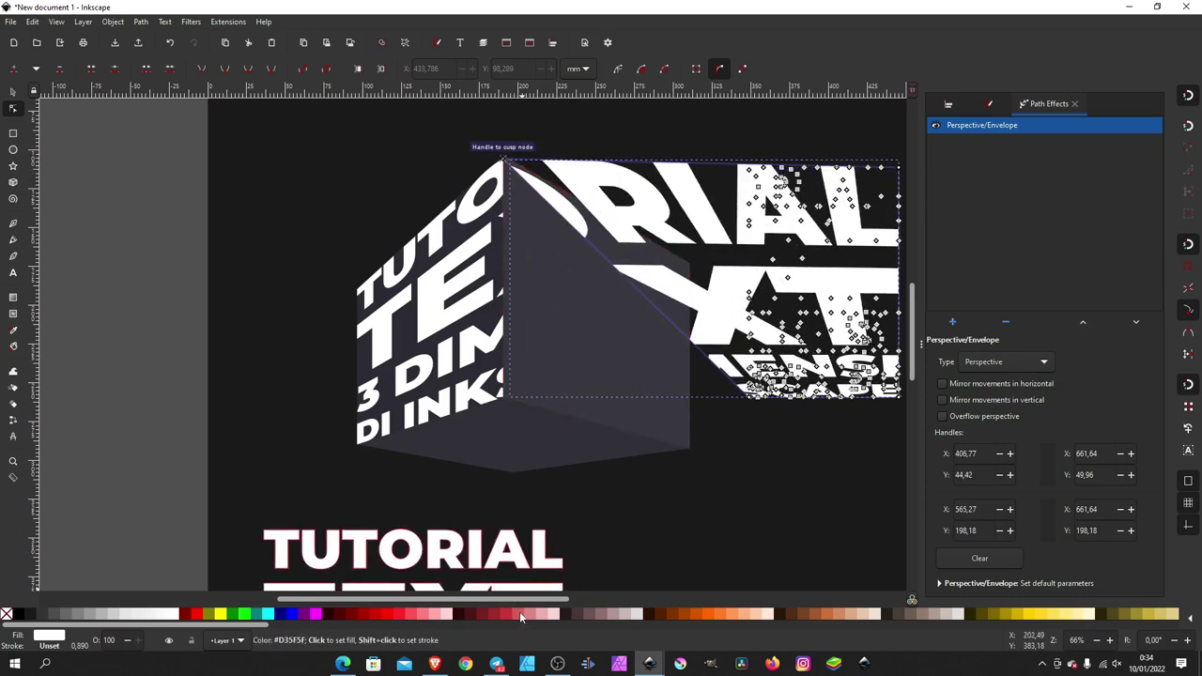
pyautogui.hscroll(3, 633, 510)
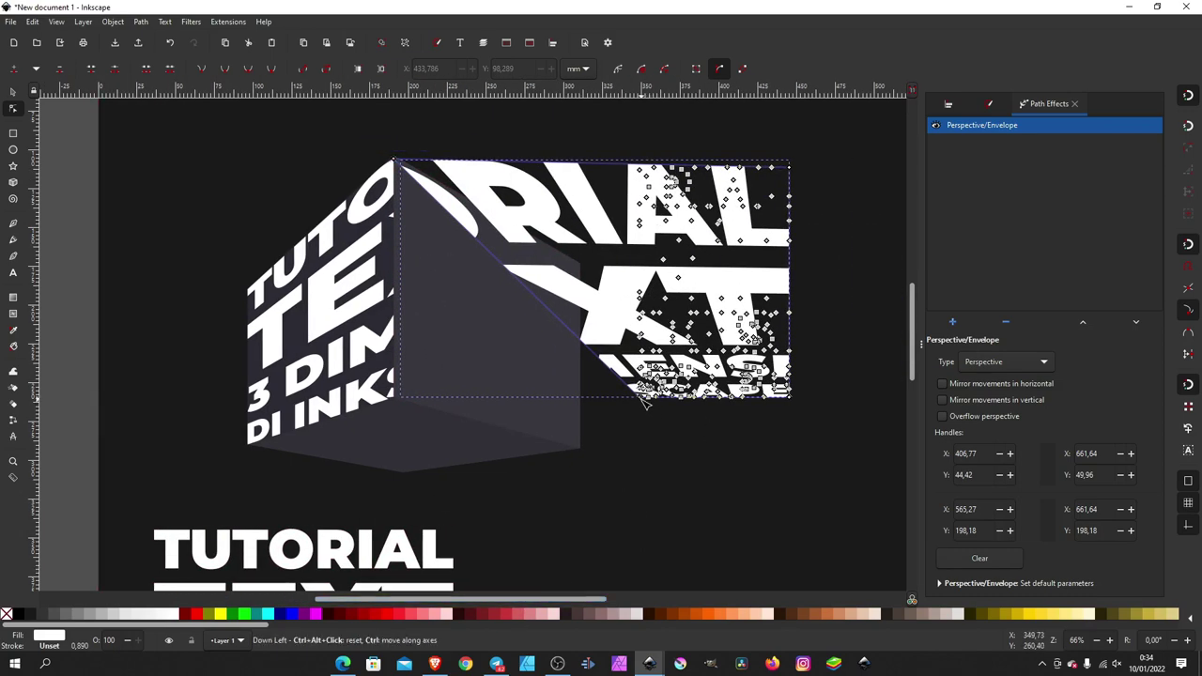
pyautogui.moveTo(644, 402); pyautogui.dragTo(393, 401)
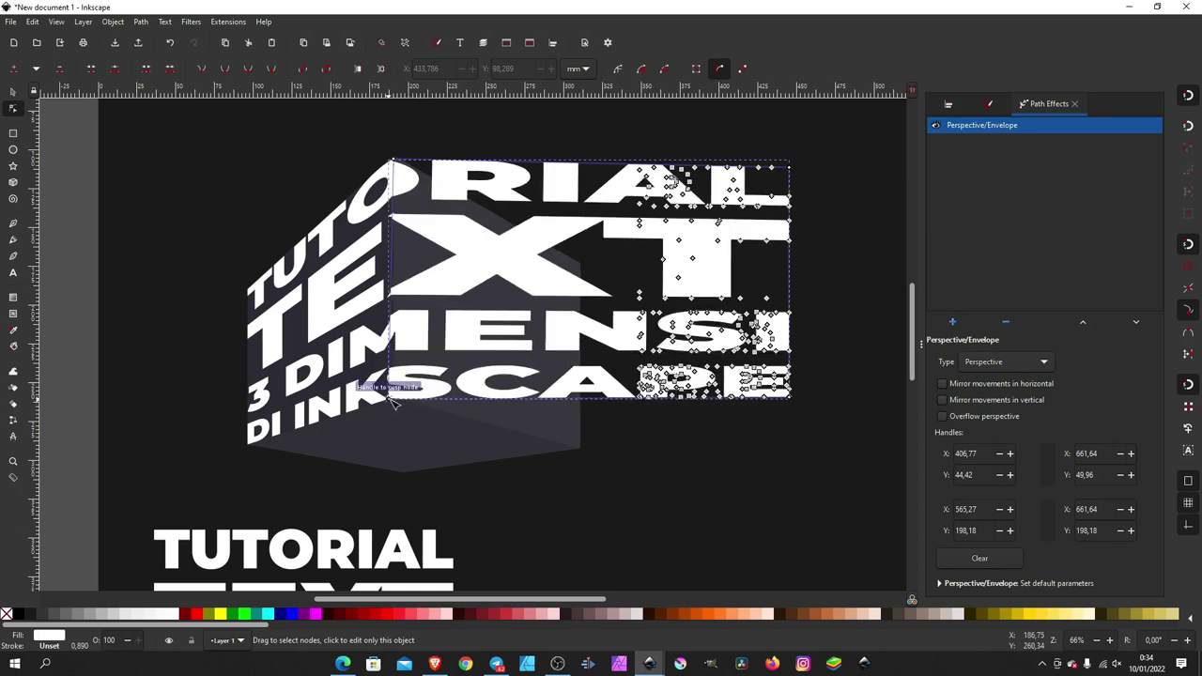
pyautogui.moveTo(789, 397)
pyautogui.mouseDown()
pyautogui.moveTo(612, 432)
pyautogui.moveTo(595, 454)
pyautogui.mouseUp()
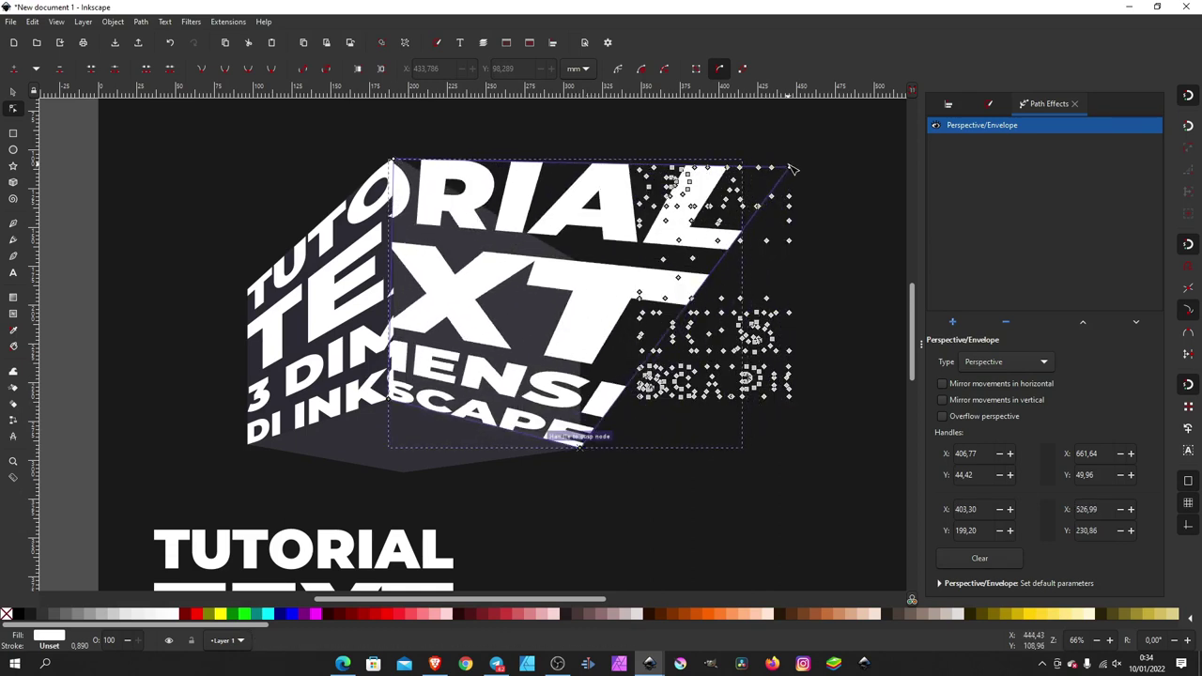
pyautogui.moveTo(794, 173); pyautogui.dragTo(582, 268)
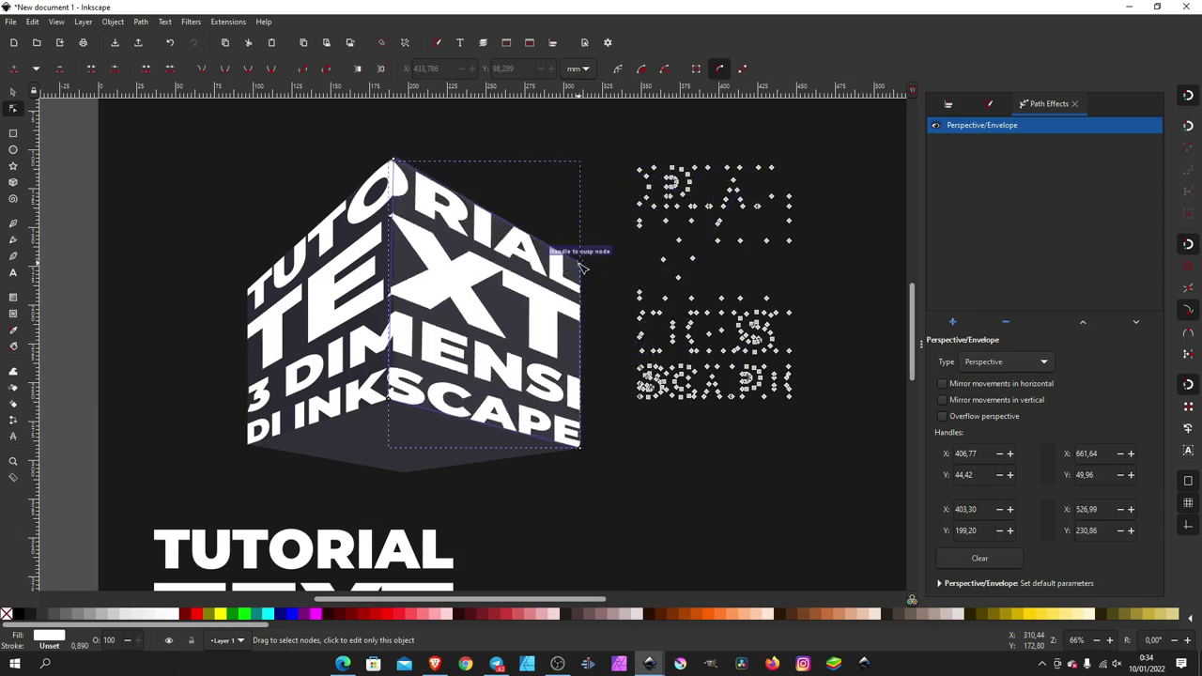
# Zoom in and fine-tune the envelope corner so the faces meet cleanly at the seam
pyautogui.scroll(2, 422, 387)
pyautogui.scroll(2, 389, 408)
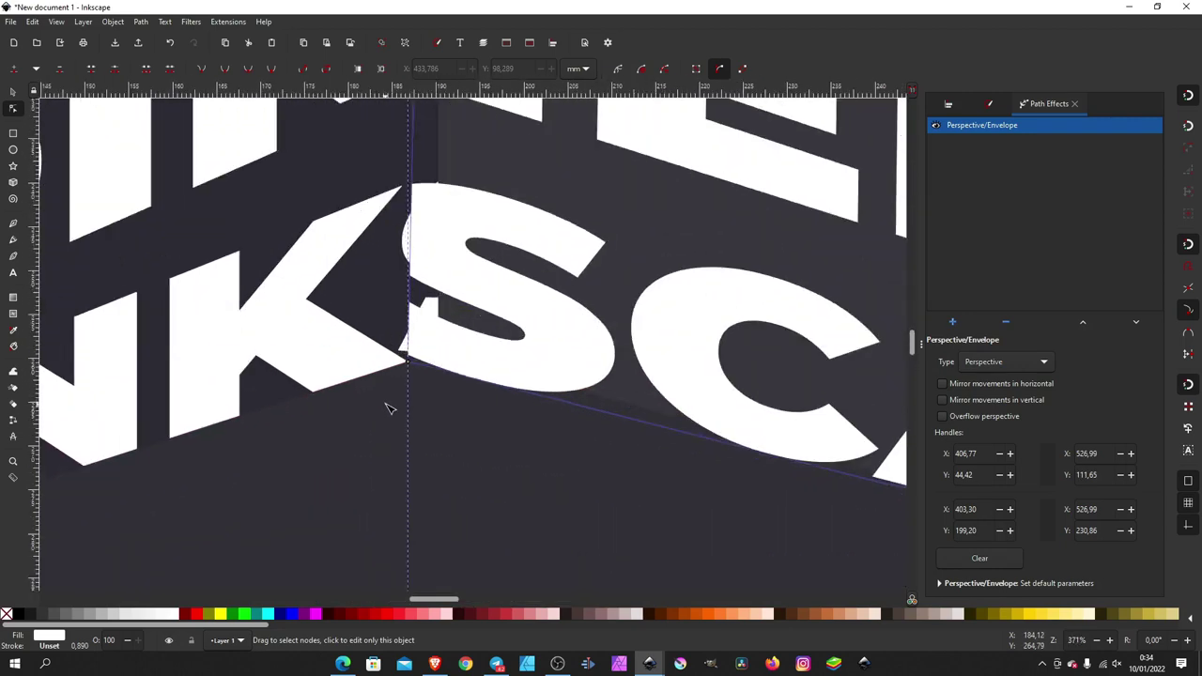
pyautogui.scroll(2, 404, 380)
pyautogui.moveTo(420, 347); pyautogui.dragTo(476, 336)
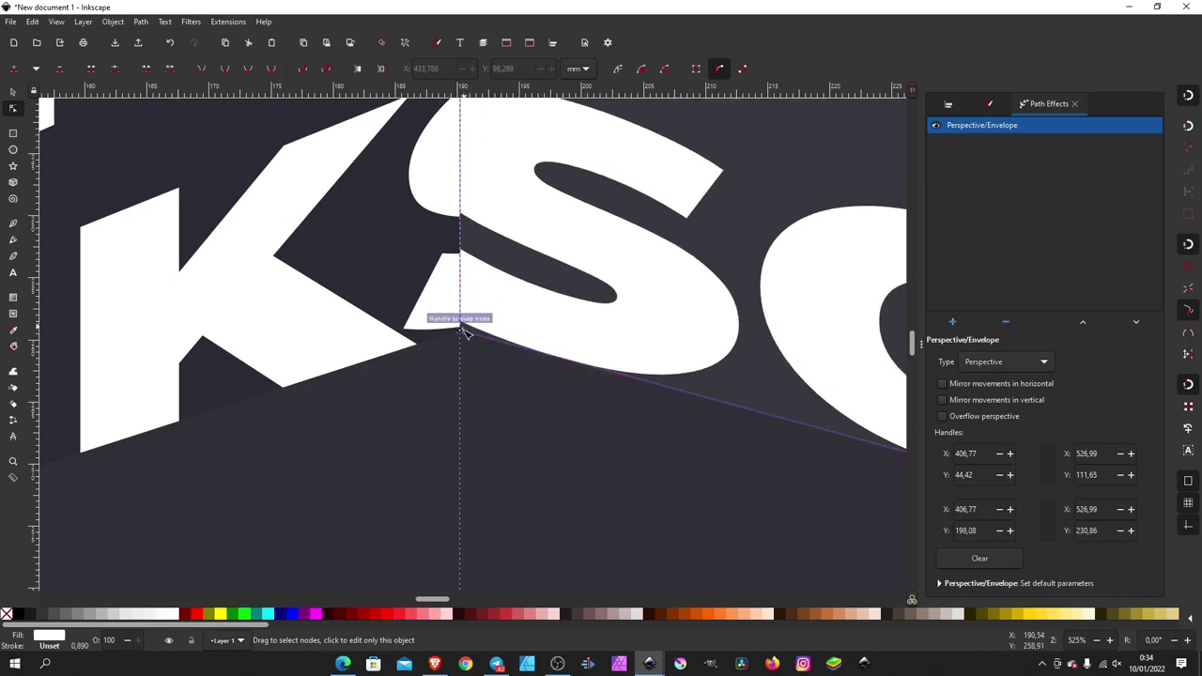
pyautogui.scroll(2, 465, 328)
pyautogui.scroll(2, 467, 324)
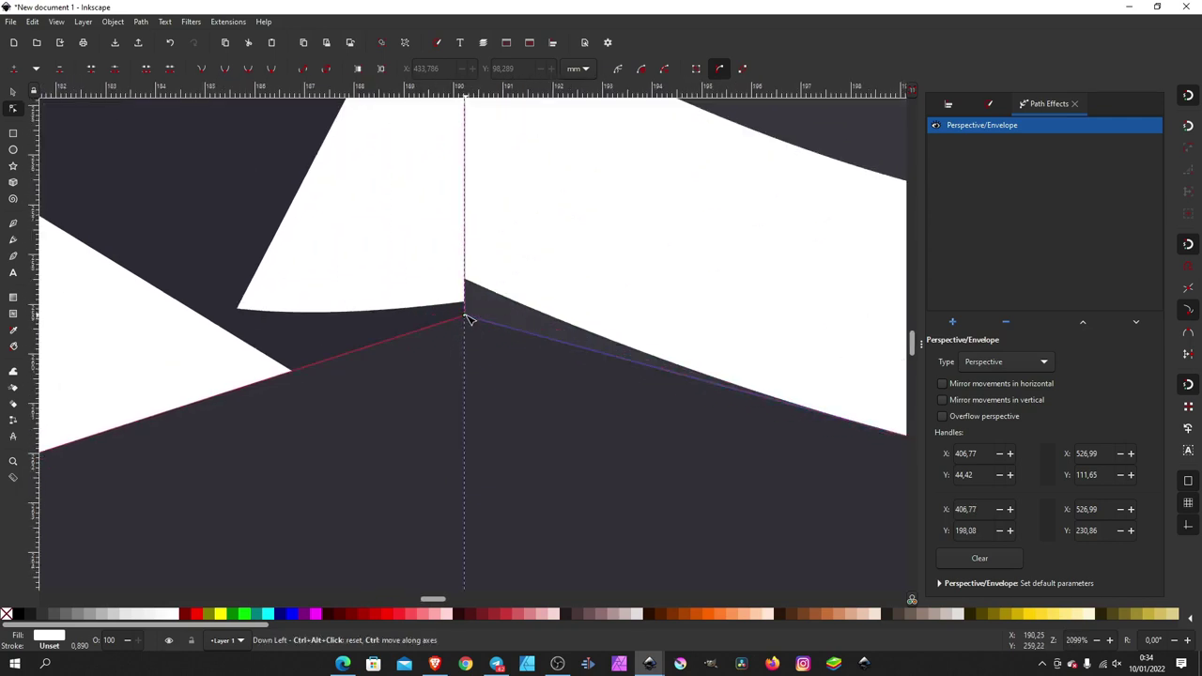
pyautogui.moveTo(467, 333)
pyautogui.mouseDown()
pyautogui.moveTo(470, 347)
pyautogui.moveTo(469, 320)
pyautogui.mouseUp()
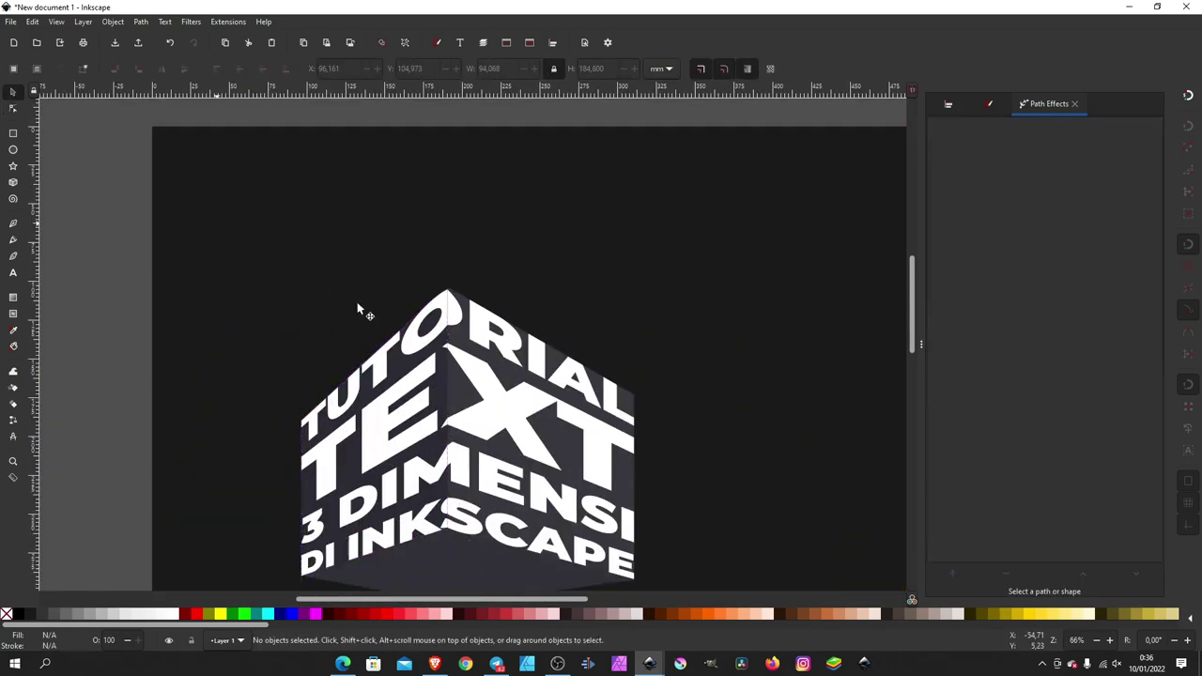
# Drag the grey 3D box off the page to the right and reposition the text cube
pyautogui.click(952, 573)
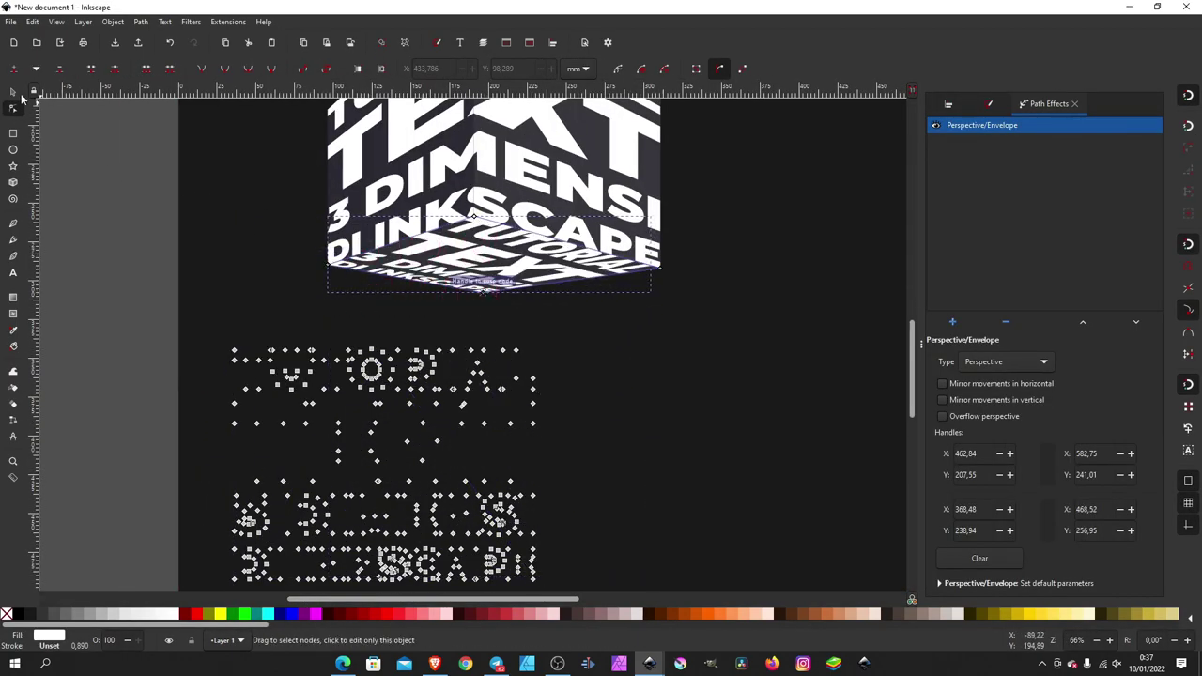
pyautogui.click(317, 335)
pyautogui.press('5')
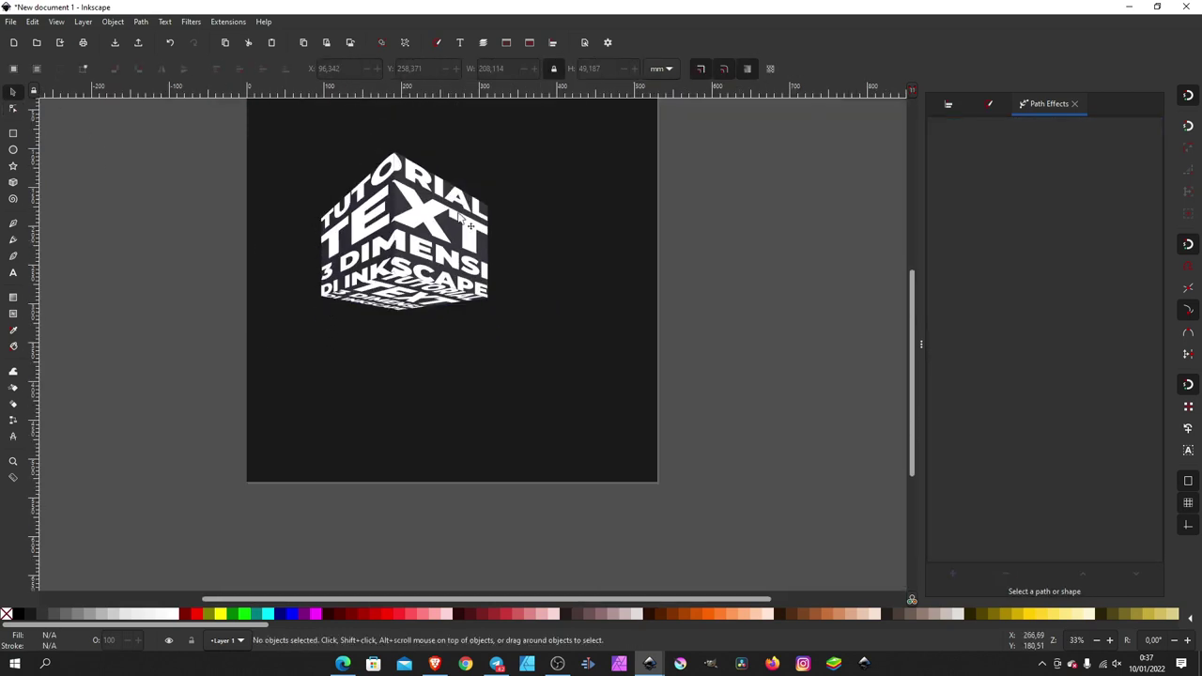
pyautogui.scroll(2, 493, 259)
pyautogui.click(490, 265)
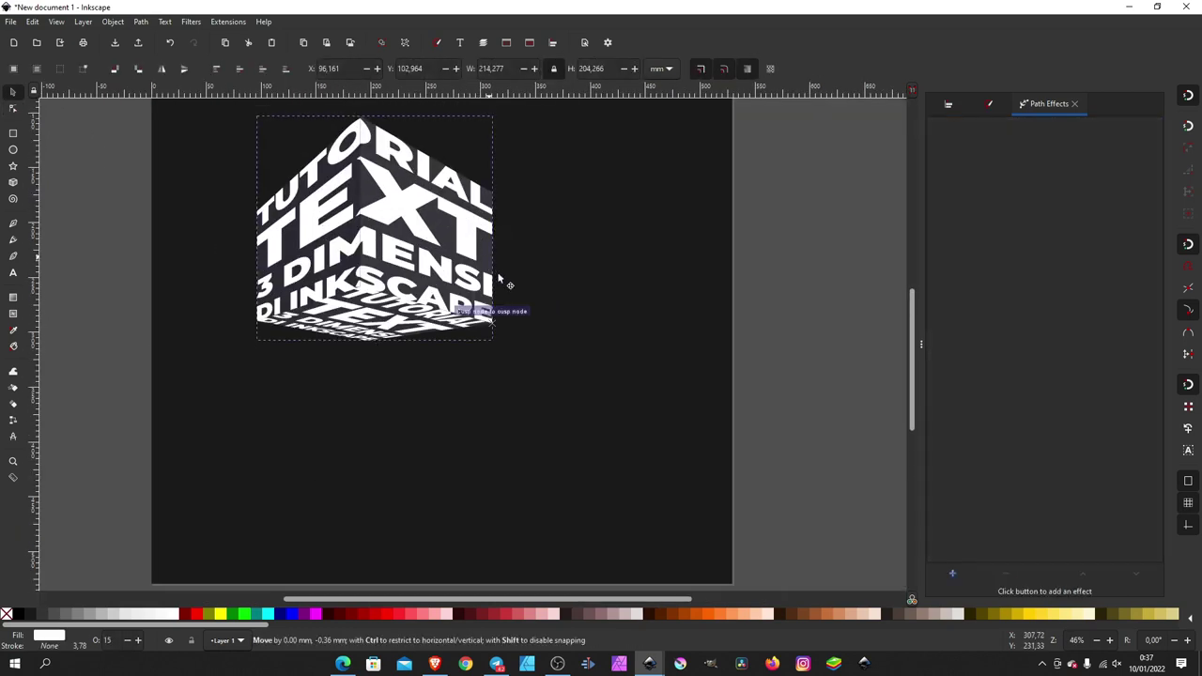
pyautogui.moveTo(490, 265)
pyautogui.mouseDown()
pyautogui.moveTo(712, 278)
pyautogui.moveTo(777, 263)
pyautogui.mouseUp()
pyautogui.moveTo(867, 223); pyautogui.dragTo(1000, 225)
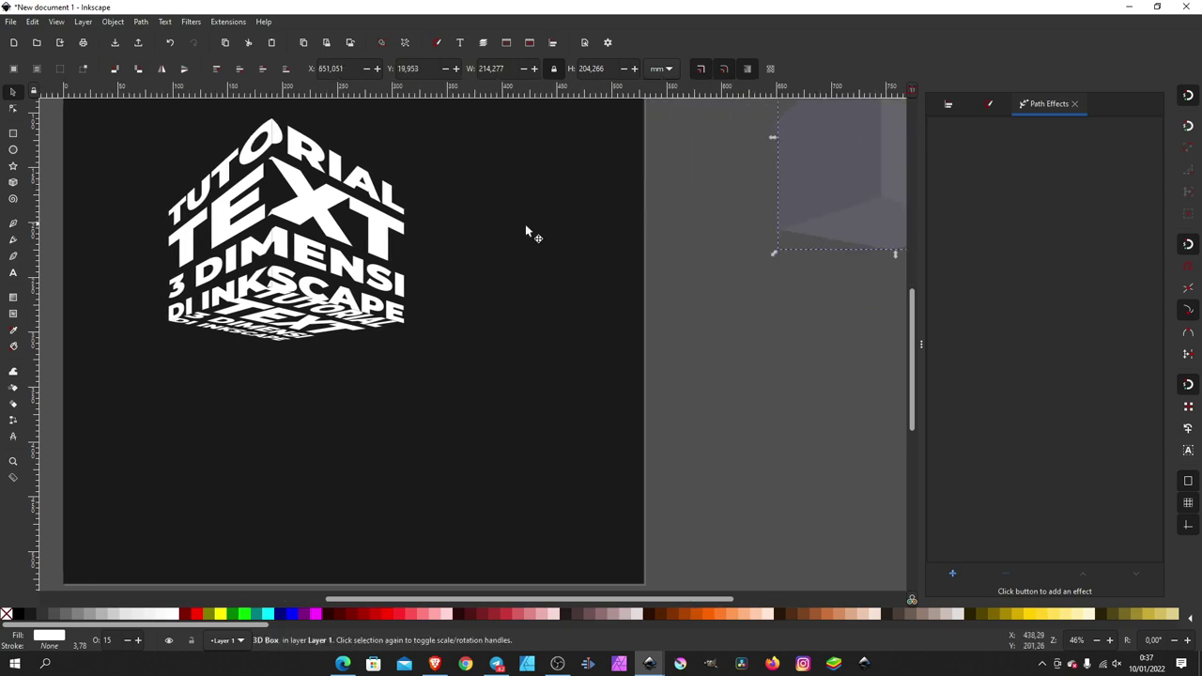
pyautogui.keyDown('ctrl'); pyautogui.scroll(-2, 515, 304); pyautogui.keyUp('ctrl')
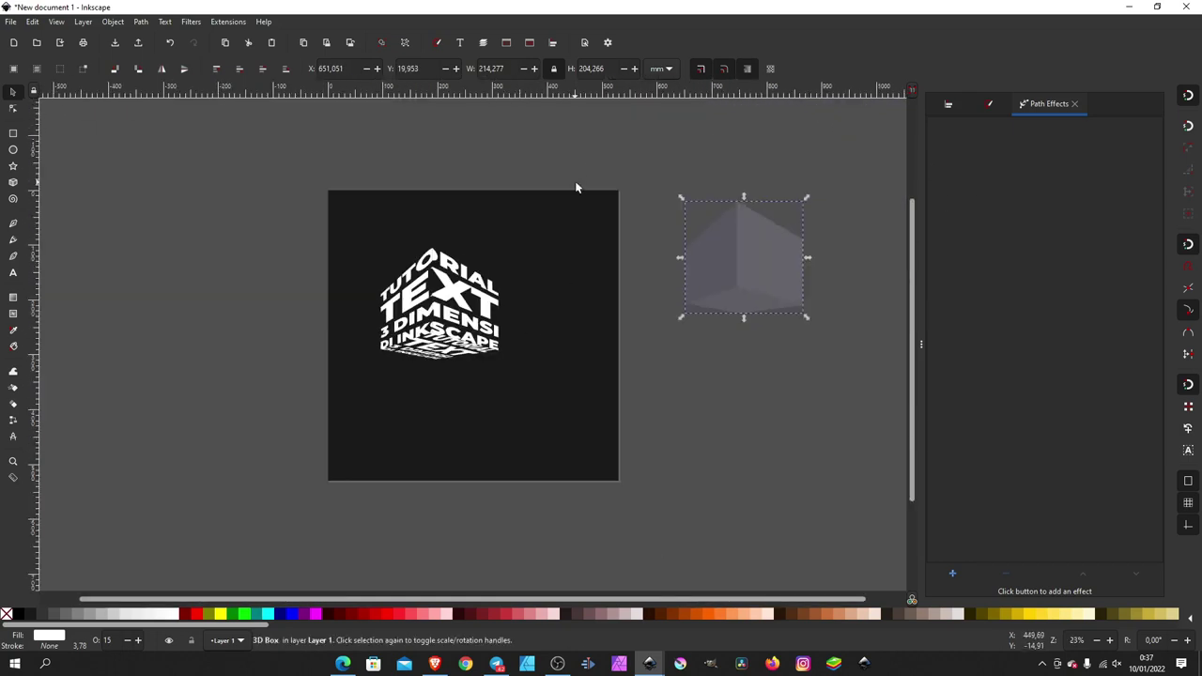
pyautogui.moveTo(589, 157)
pyautogui.mouseDown()
pyautogui.moveTo(444, 353)
pyautogui.moveTo(452, 345)
pyautogui.mouseUp()
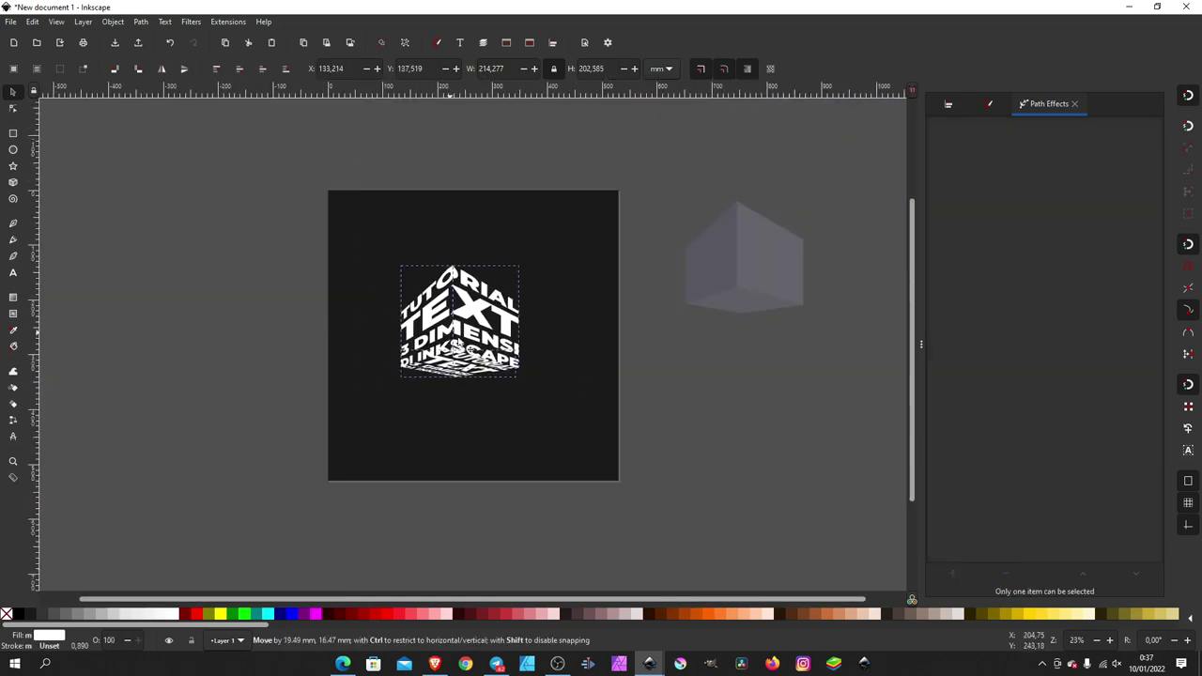
# Fill the cube's left text face with a light 40% grey
pyautogui.click(577, 326)
pyautogui.keyDown('ctrl'); pyautogui.scroll(2, 497, 302); pyautogui.keyUp('ctrl')
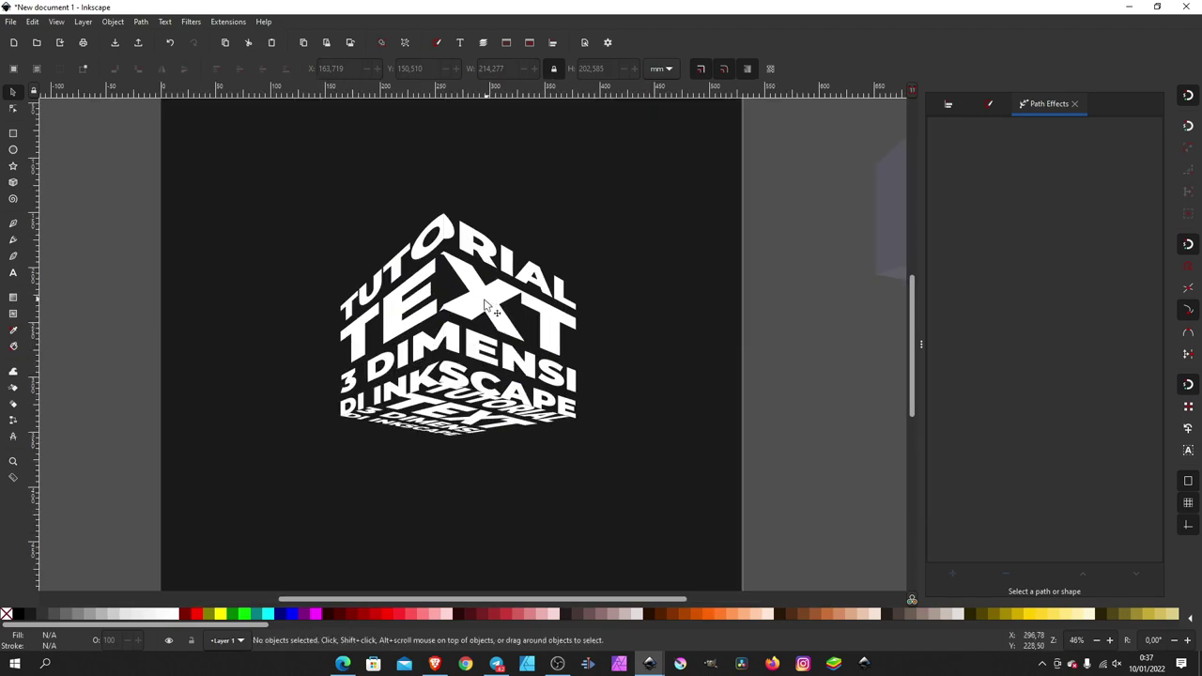
pyautogui.keyDown('ctrl'); pyautogui.scroll(1, 479, 308); pyautogui.keyUp('ctrl')
pyautogui.click(376, 327)
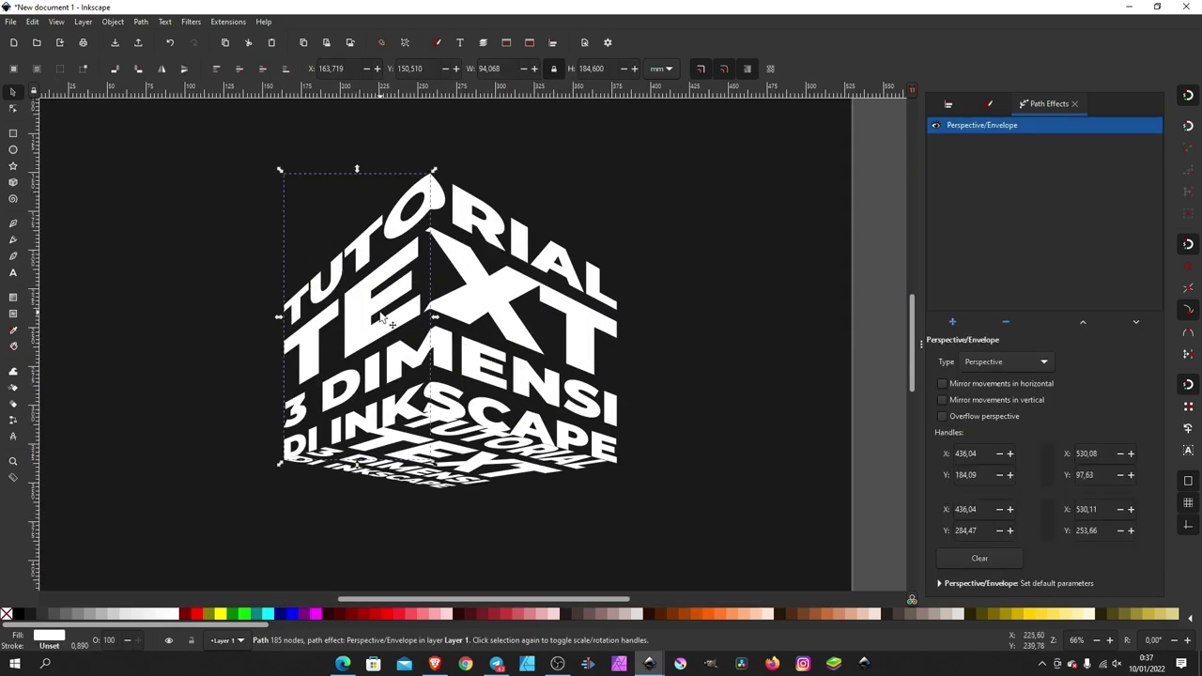
pyautogui.click(91, 614)
pyautogui.click(763, 291)
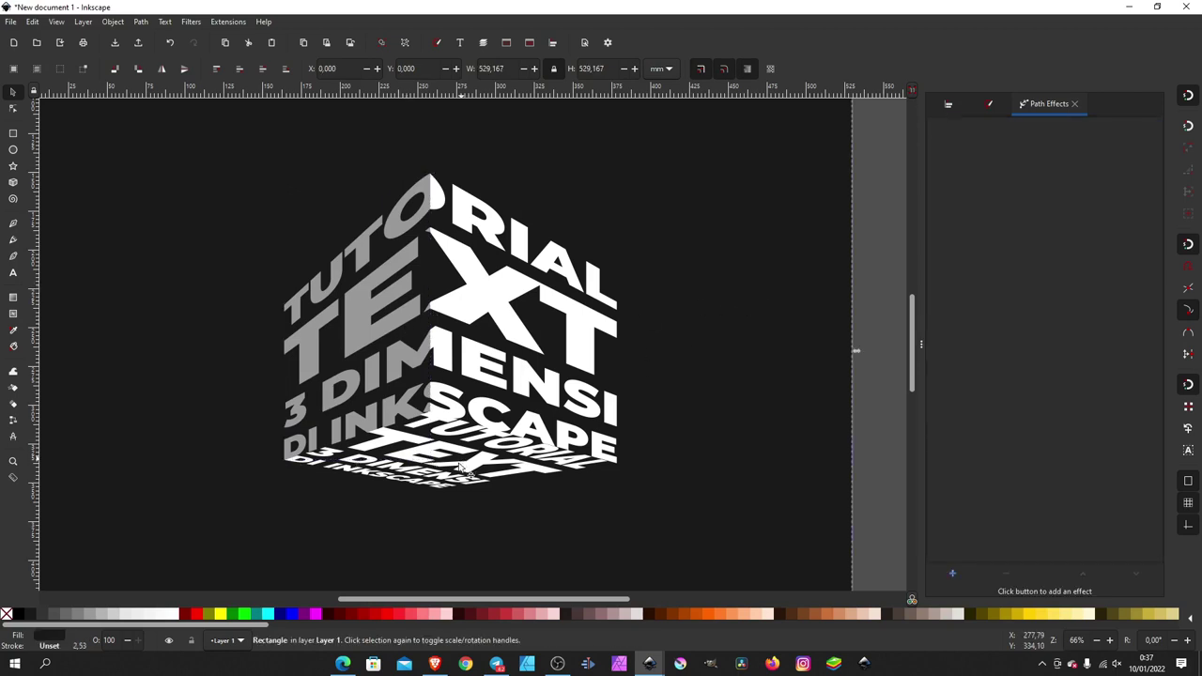
# Give the reflection below a darker grey, then rubber-band select all three text parts
pyautogui.click(461, 470)
pyautogui.click(44, 616)
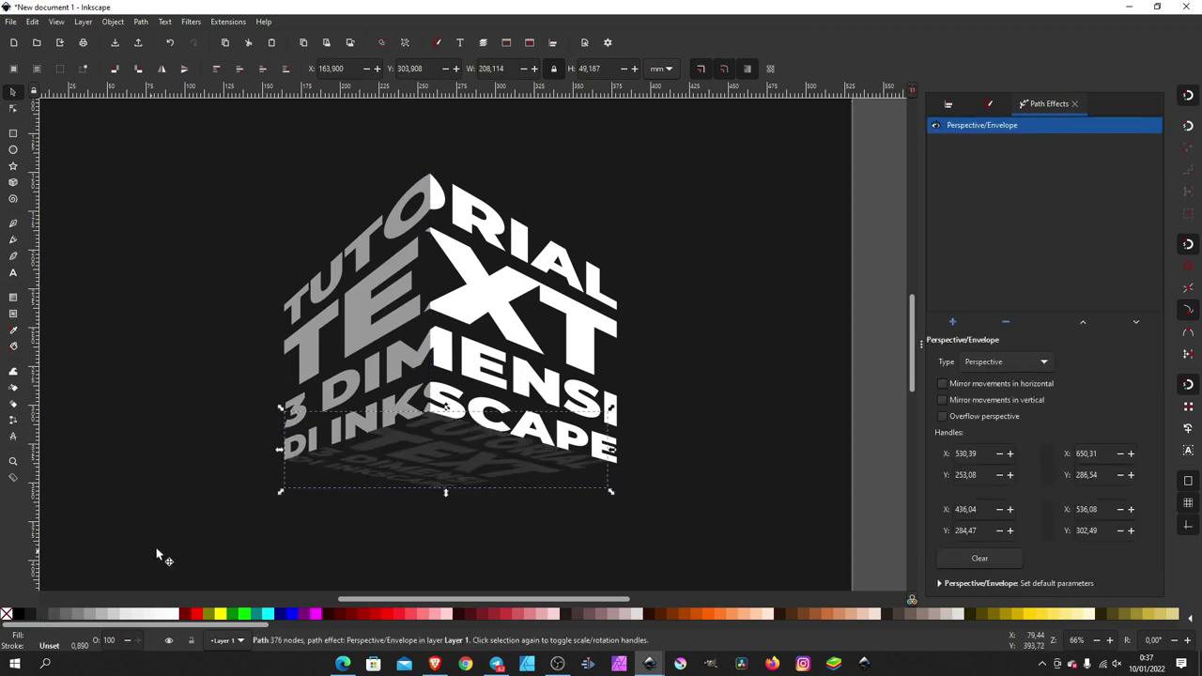
pyautogui.click(61, 615)
pyautogui.click(220, 474)
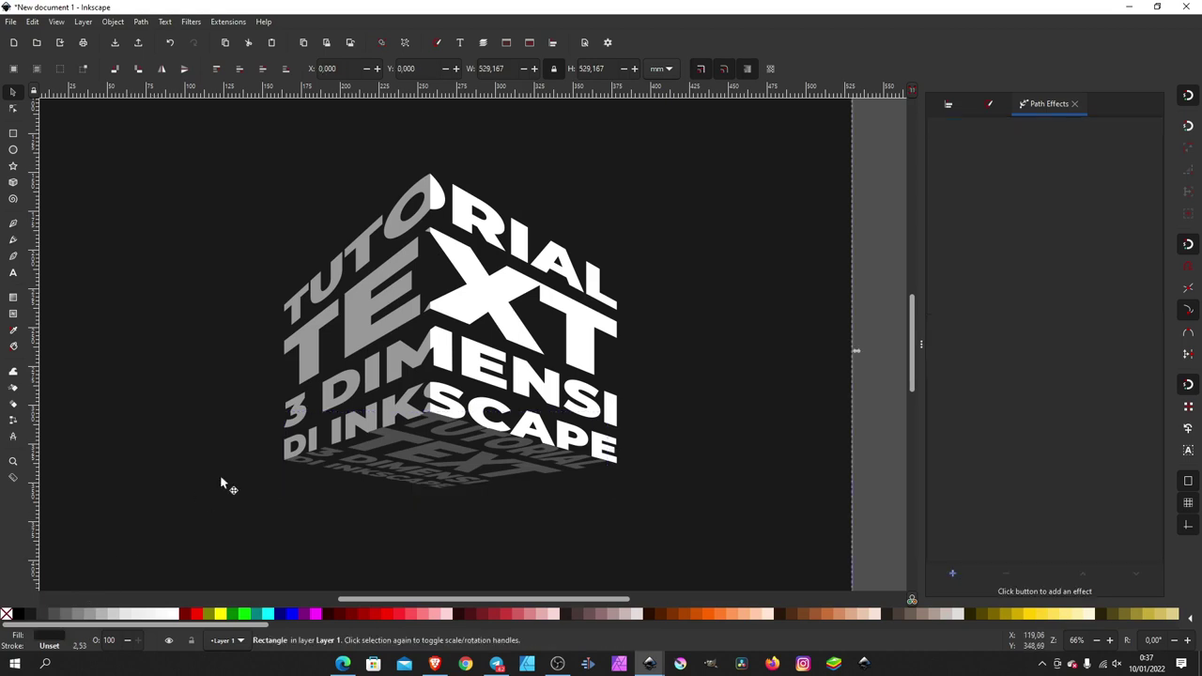
pyautogui.scroll(-2, 384, 377)
pyautogui.click(384, 376)
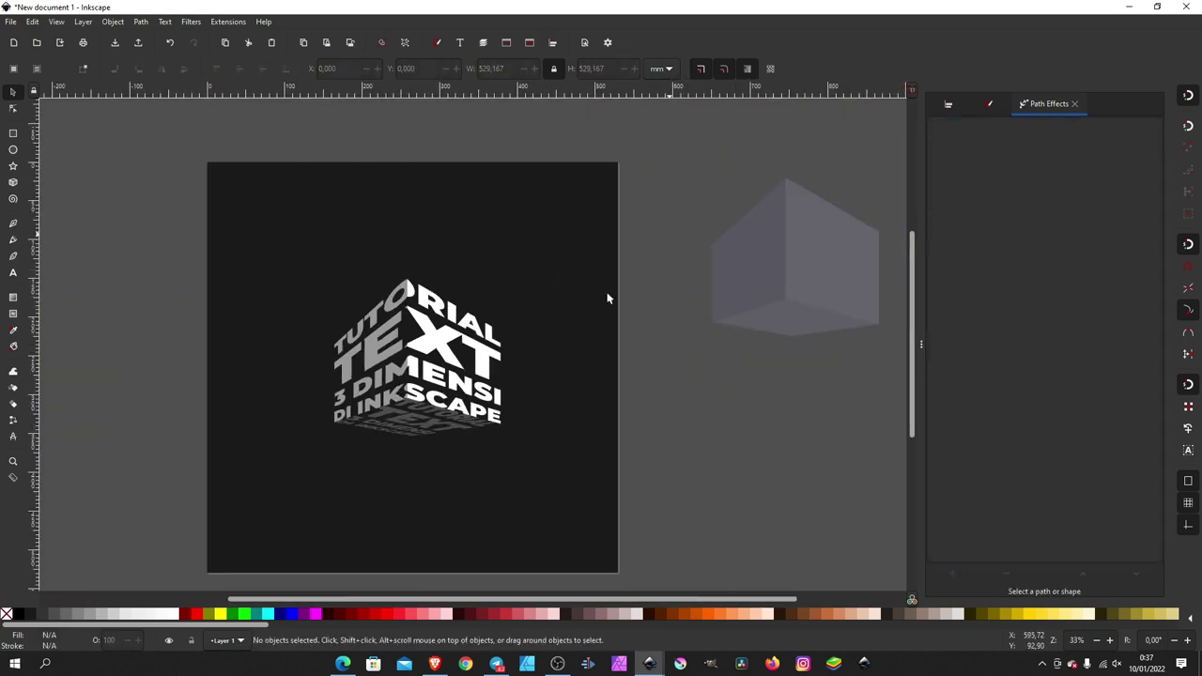
pyautogui.moveTo(664, 242); pyautogui.dragTo(273, 502)
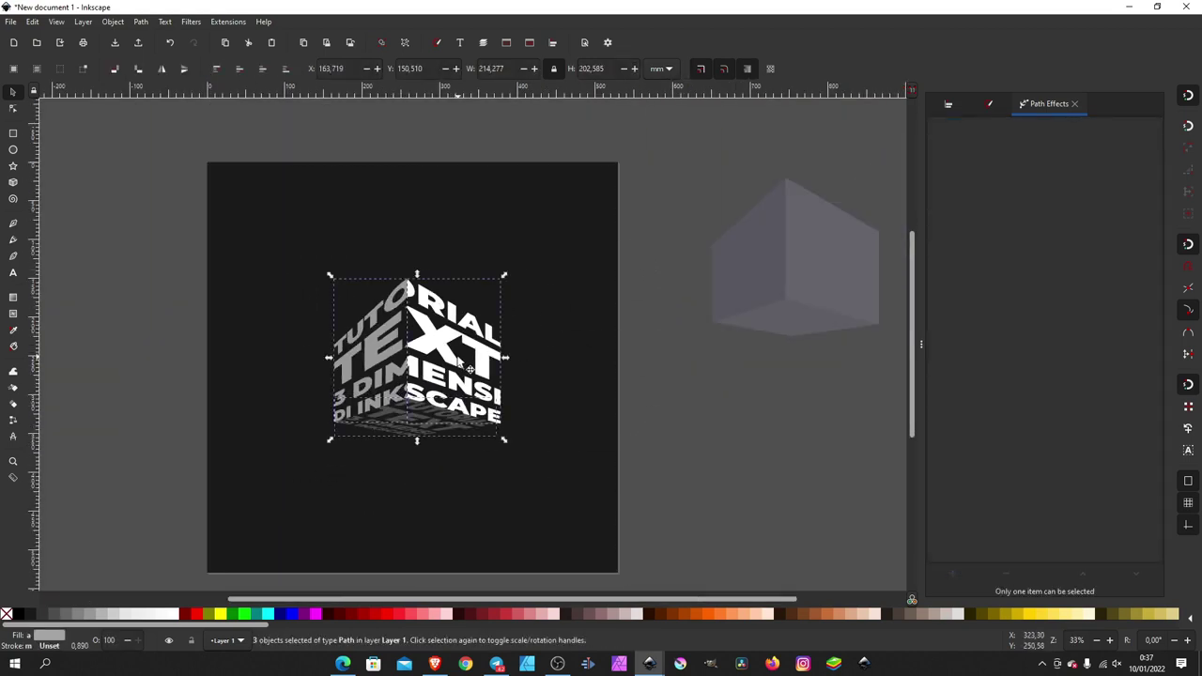
# Group the three text faces and nudge the group up slightly
pyautogui.hotkey('ctrl', 'g')
pyautogui.moveTo(455, 364); pyautogui.dragTo(466, 349)
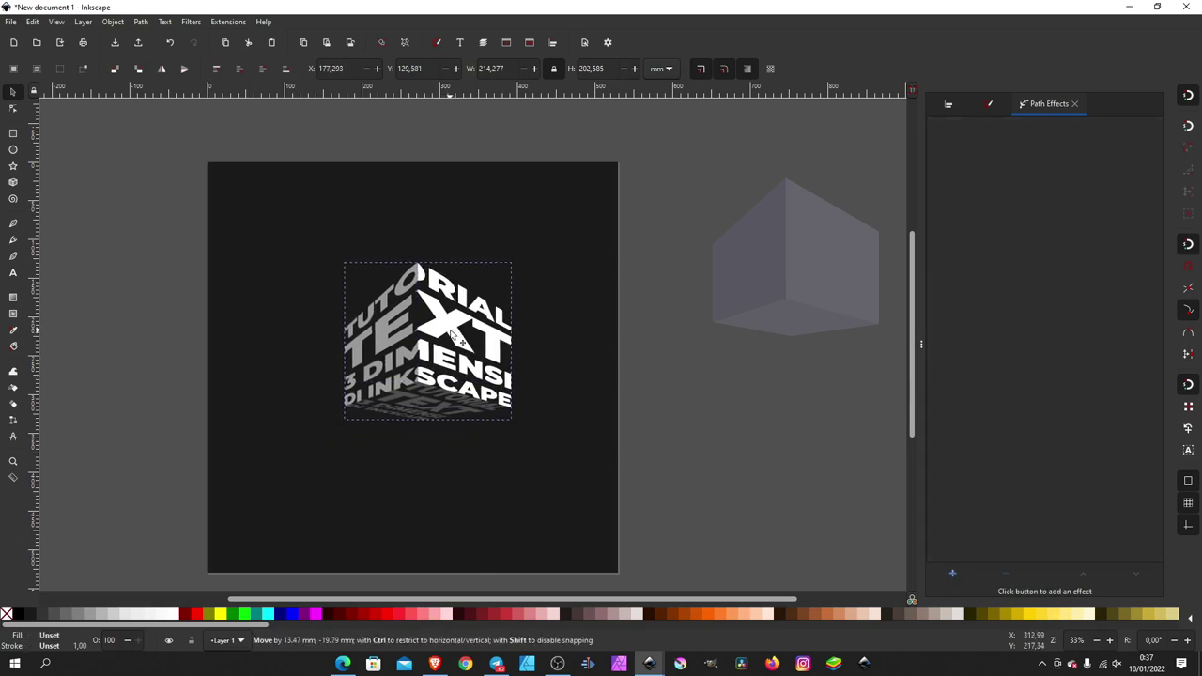
pyautogui.click(647, 322)
# Draw a flat black ellipse below the cube and blur it to about 30%
pyautogui.click(13, 150)
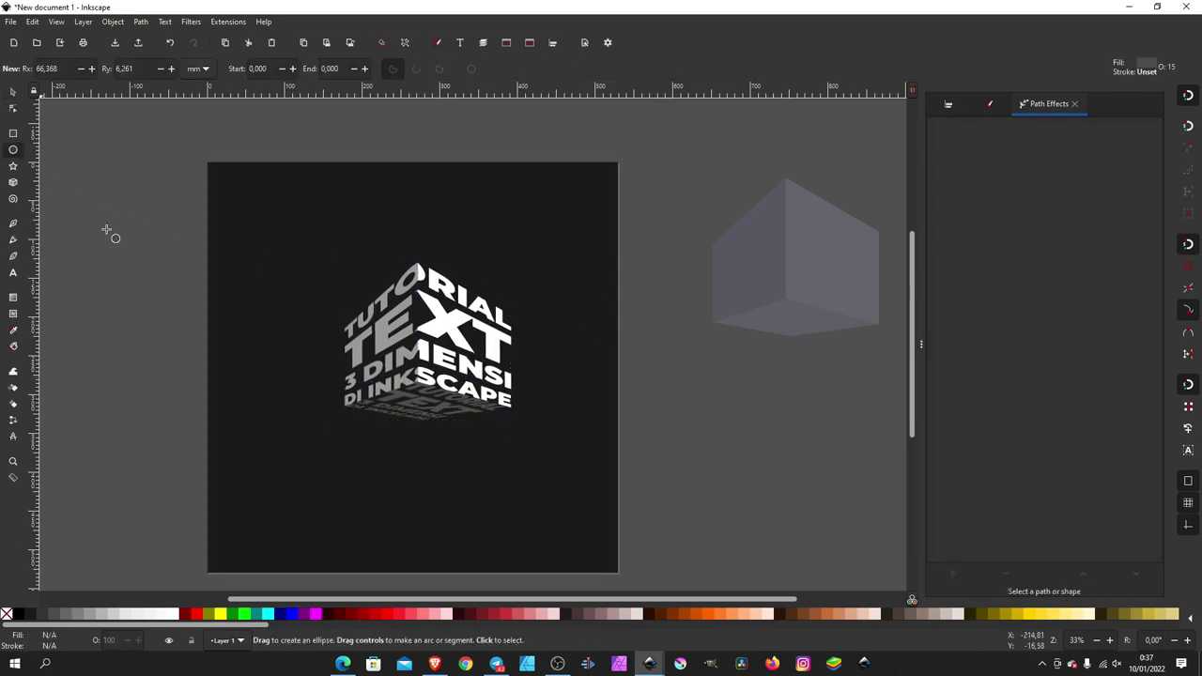
pyautogui.moveTo(348, 457); pyautogui.dragTo(502, 474)
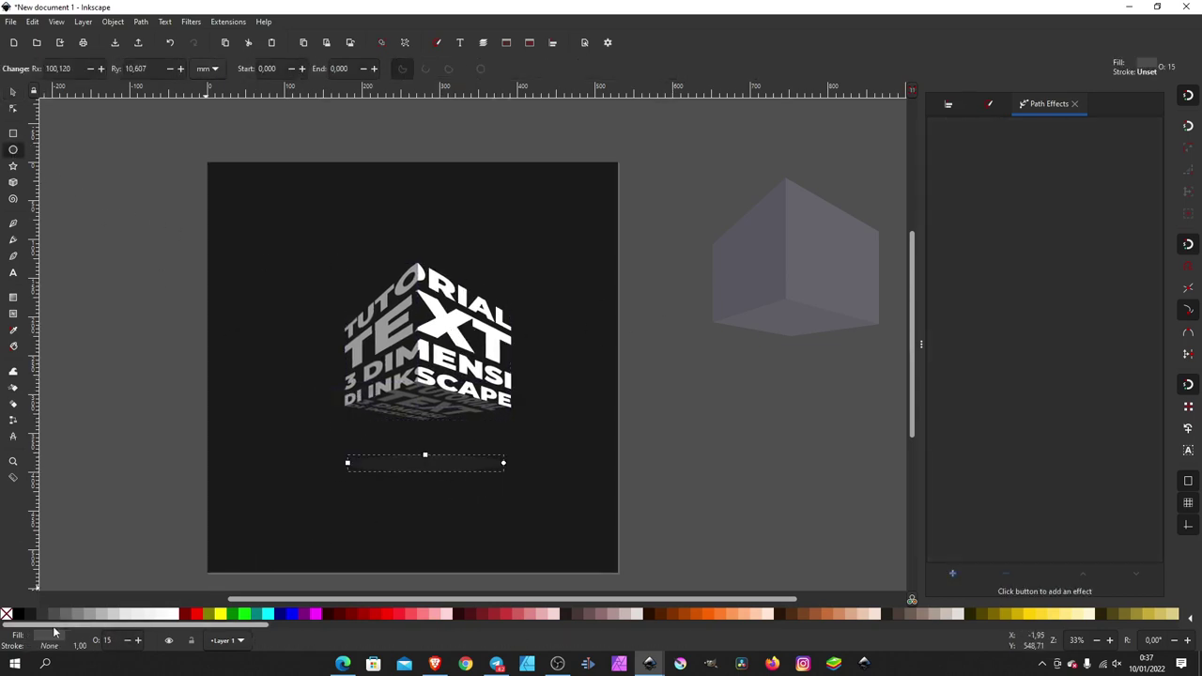
pyautogui.click(19, 614)
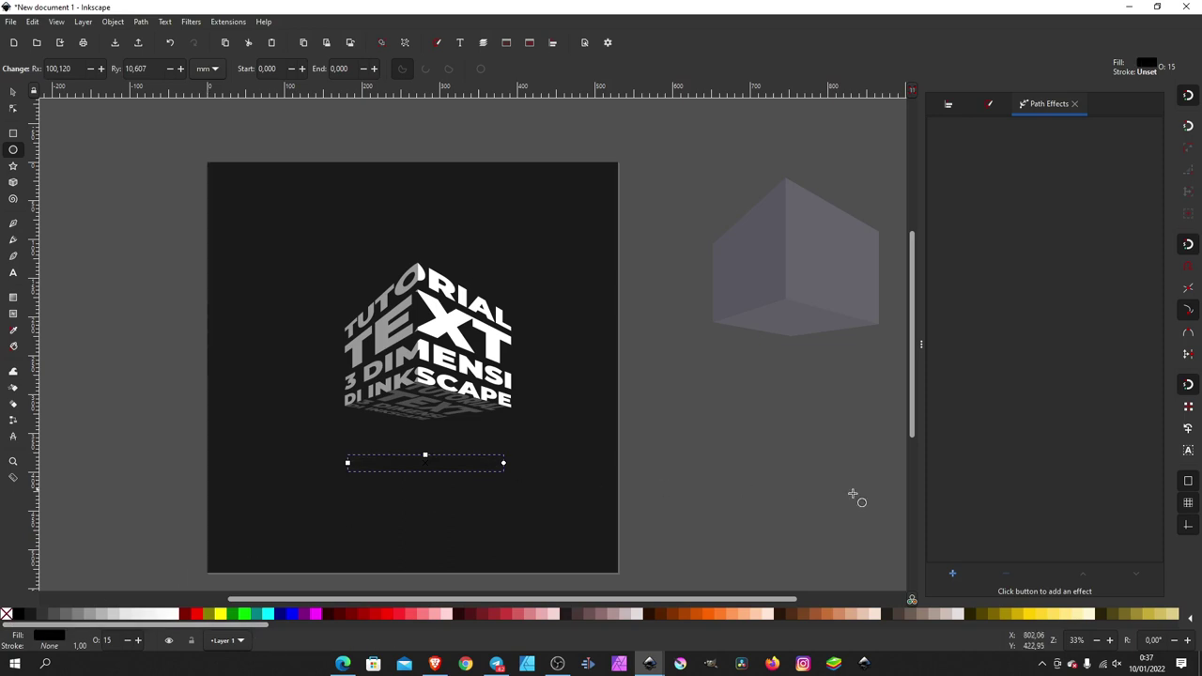
pyautogui.click(988, 105)
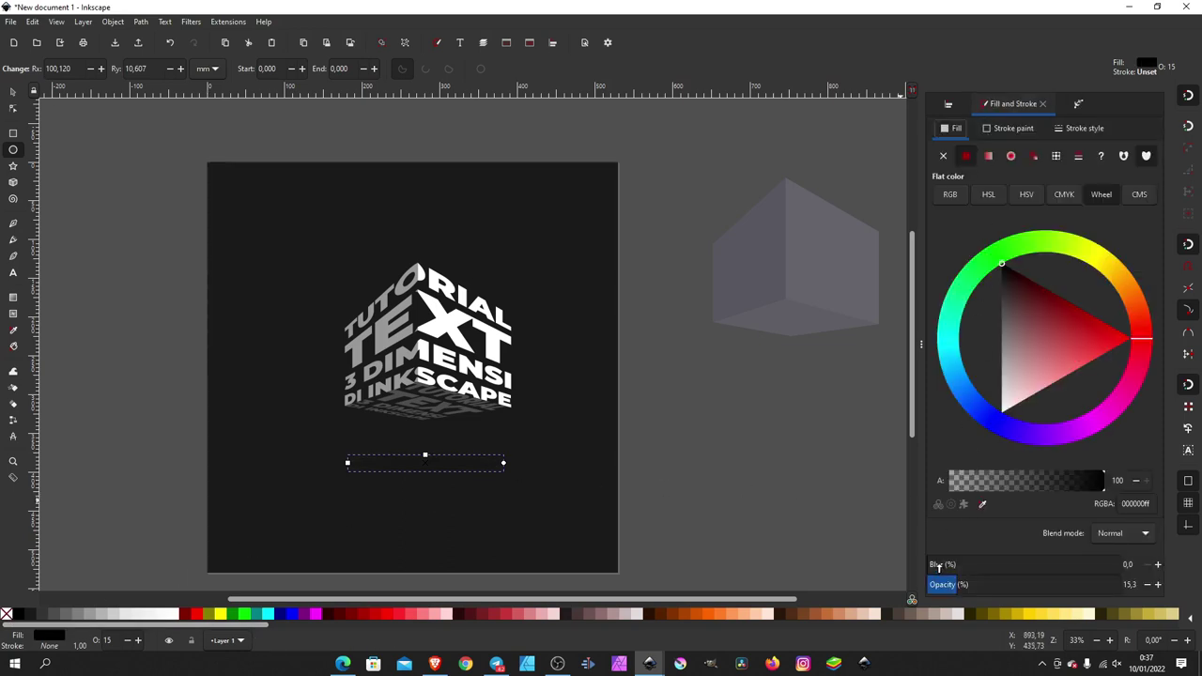
pyautogui.moveTo(938, 567); pyautogui.dragTo(988, 564)
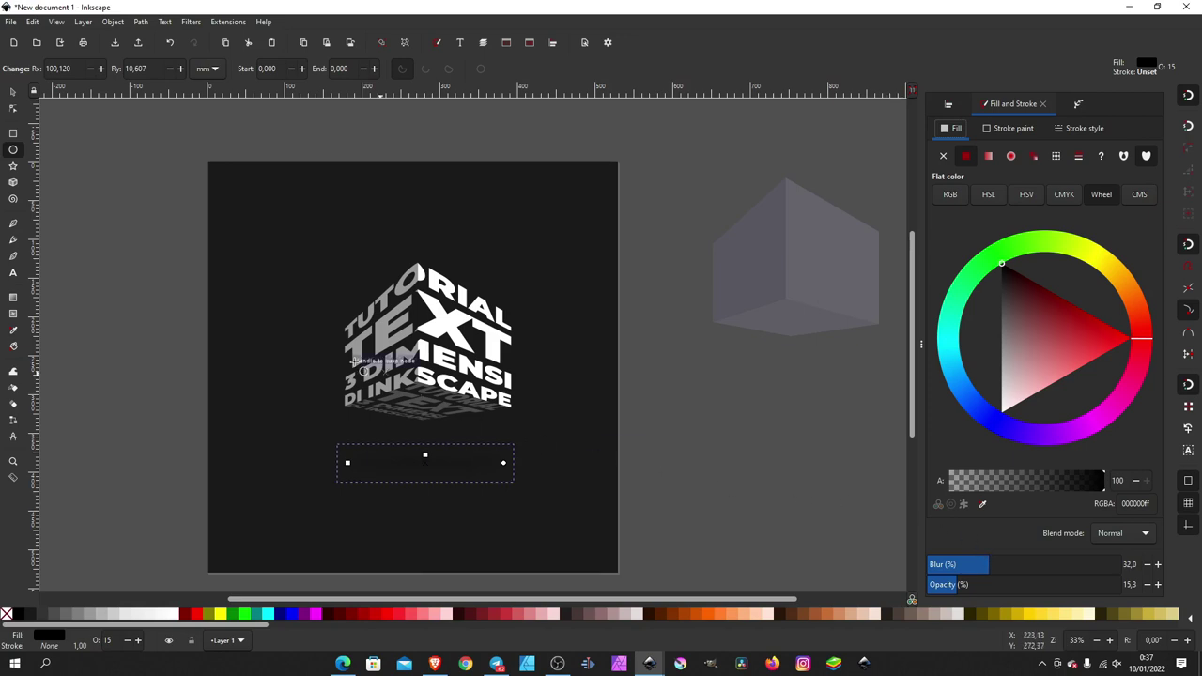
# Reshape the blurred shadow ellipse to make it shorter beneath the cube
pyautogui.press('s')
pyautogui.press('Escape')
pyautogui.scroll(1, 460, 458)
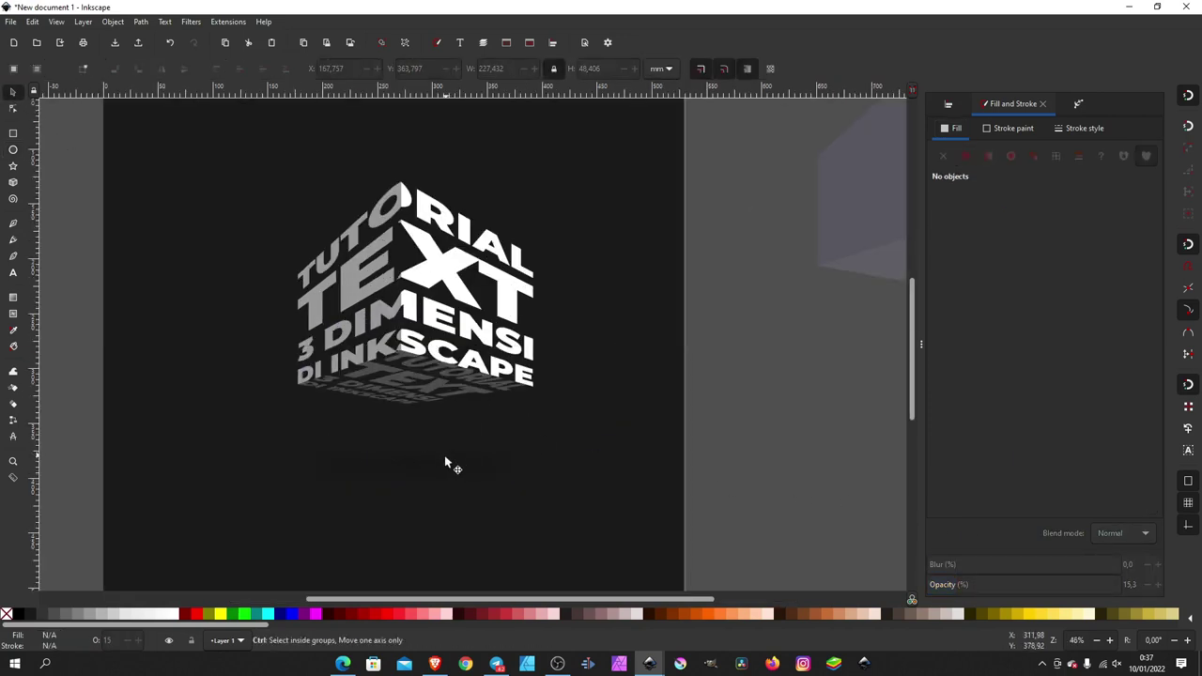
pyautogui.click(416, 484)
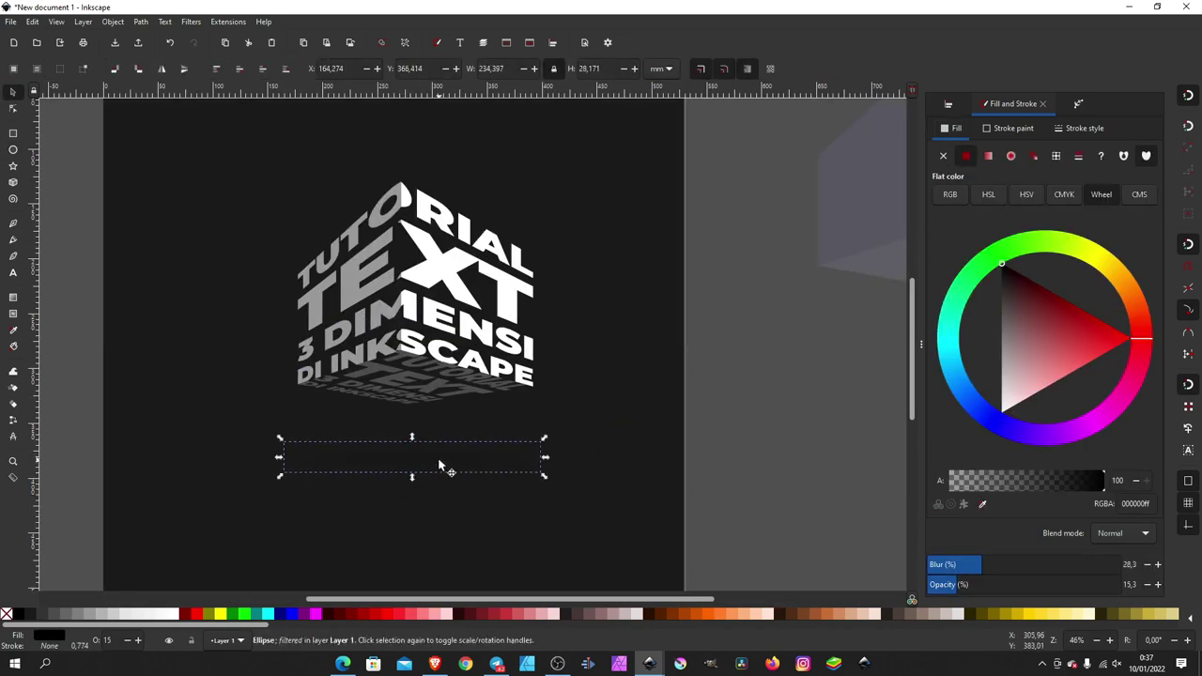
pyautogui.moveTo(413, 499); pyautogui.dragTo(442, 445)
pyautogui.press('Escape')
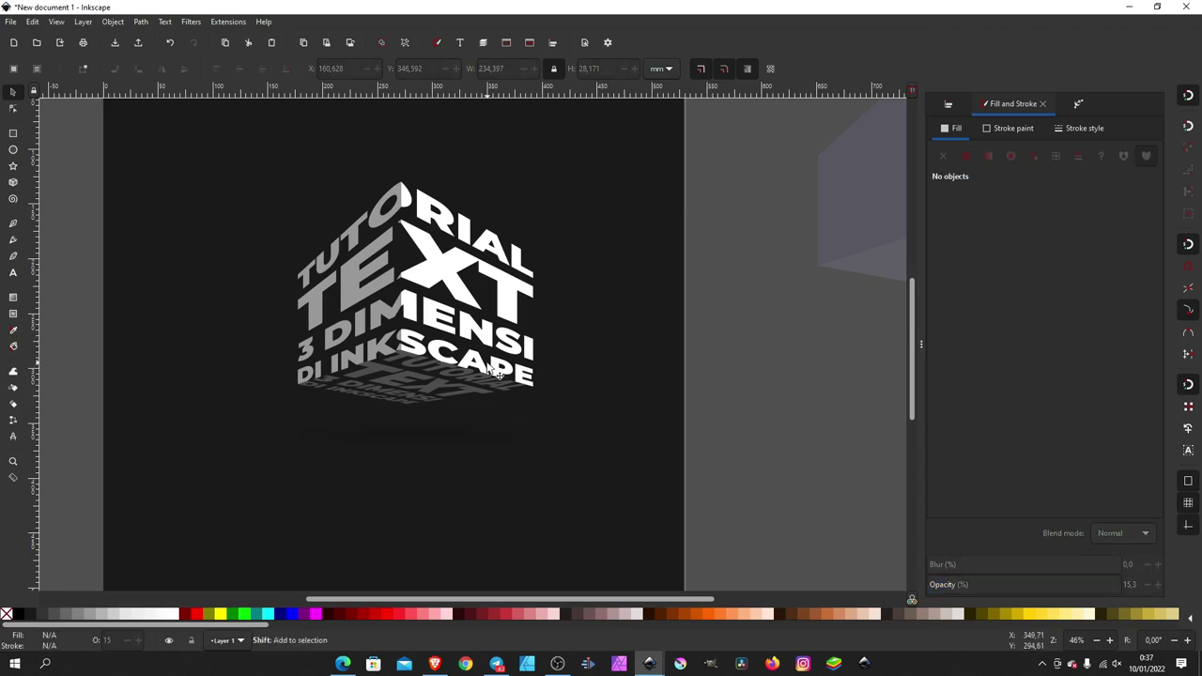
pyautogui.scroll(-1, 494, 379)
pyautogui.scroll(-1, 494, 379)
pyautogui.scroll(1, 441, 370)
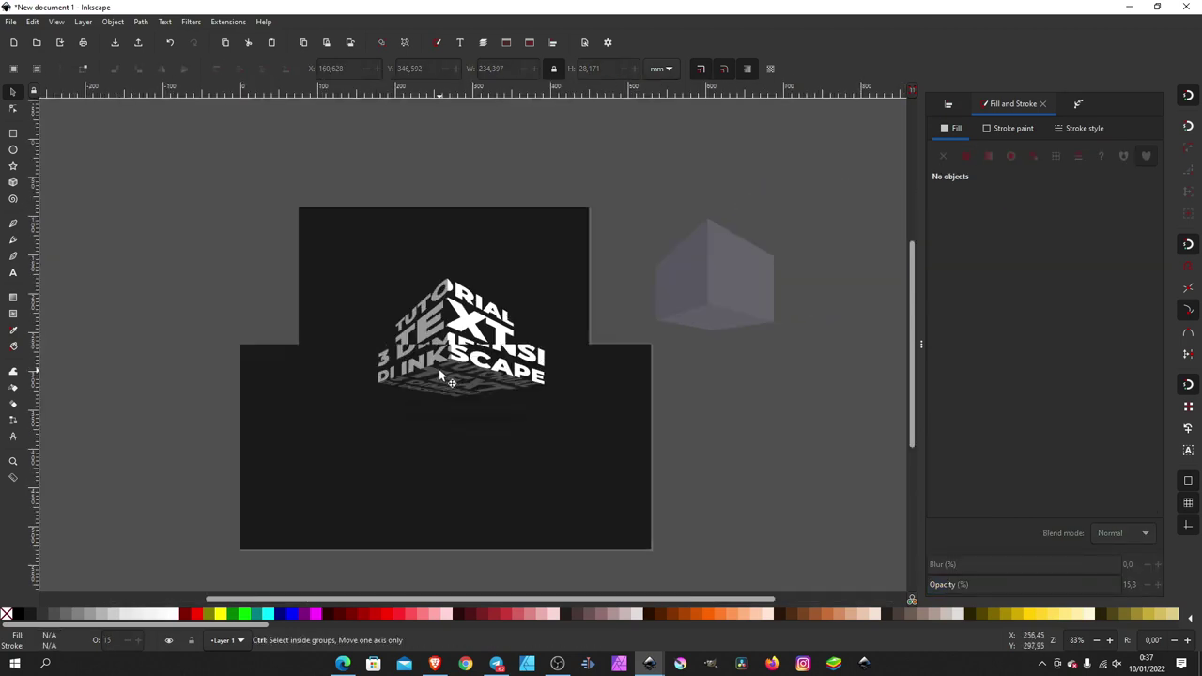
pyautogui.scroll(1, 442, 370)
pyautogui.scroll(2, 443, 370)
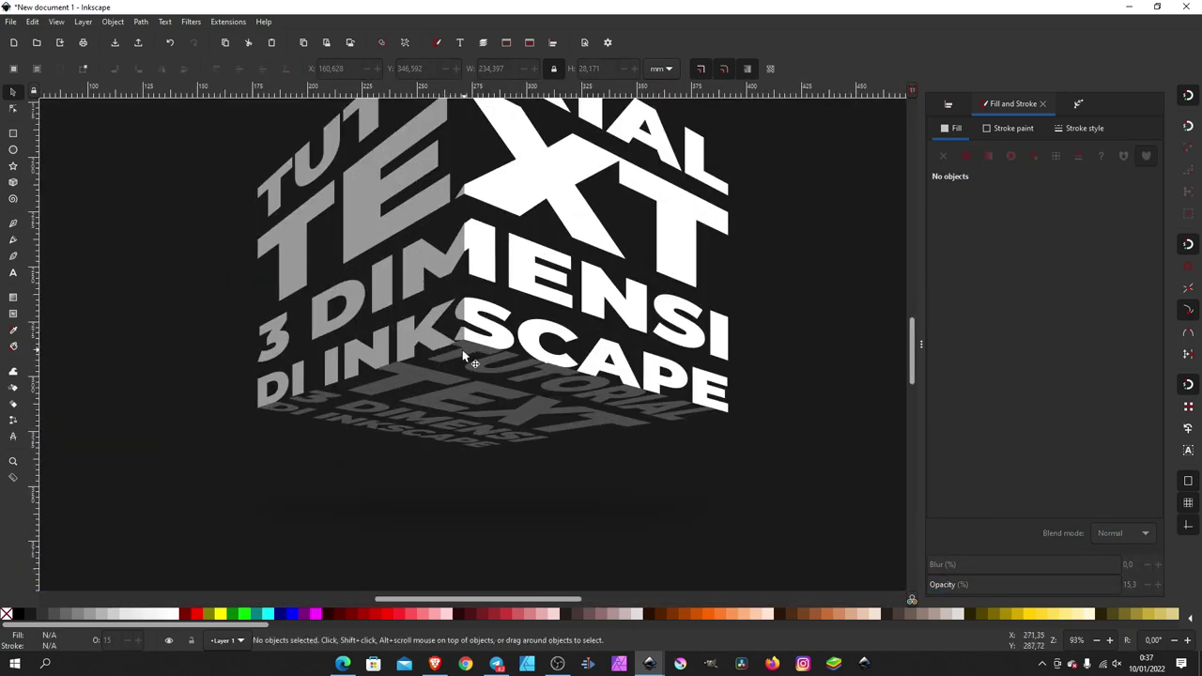
pyautogui.scroll(-1, 448, 352)
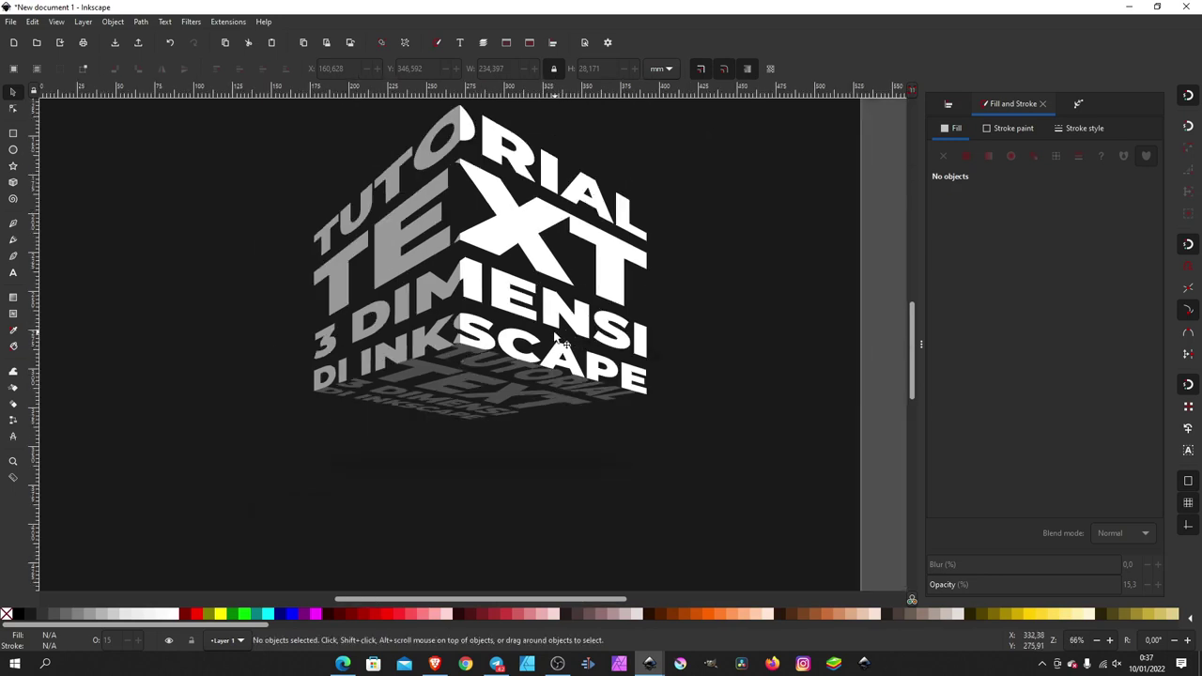
pyautogui.moveTo(571, 345); pyautogui.dragTo(507, 394)
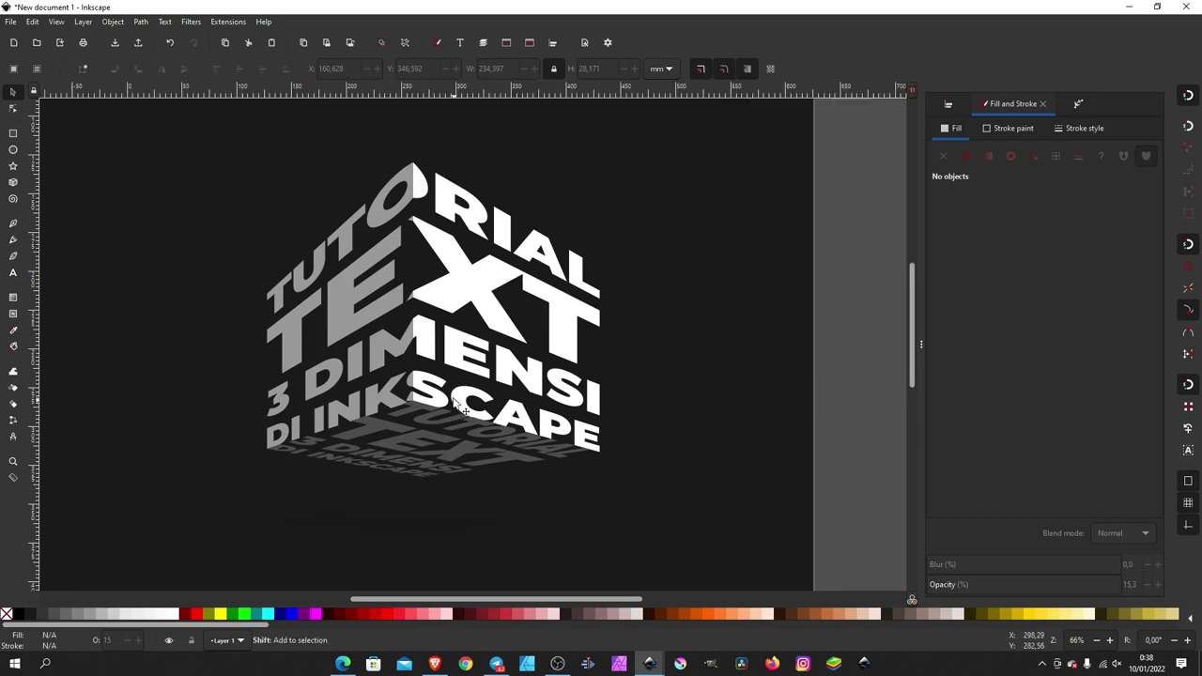
pyautogui.scroll(-2, 460, 409)
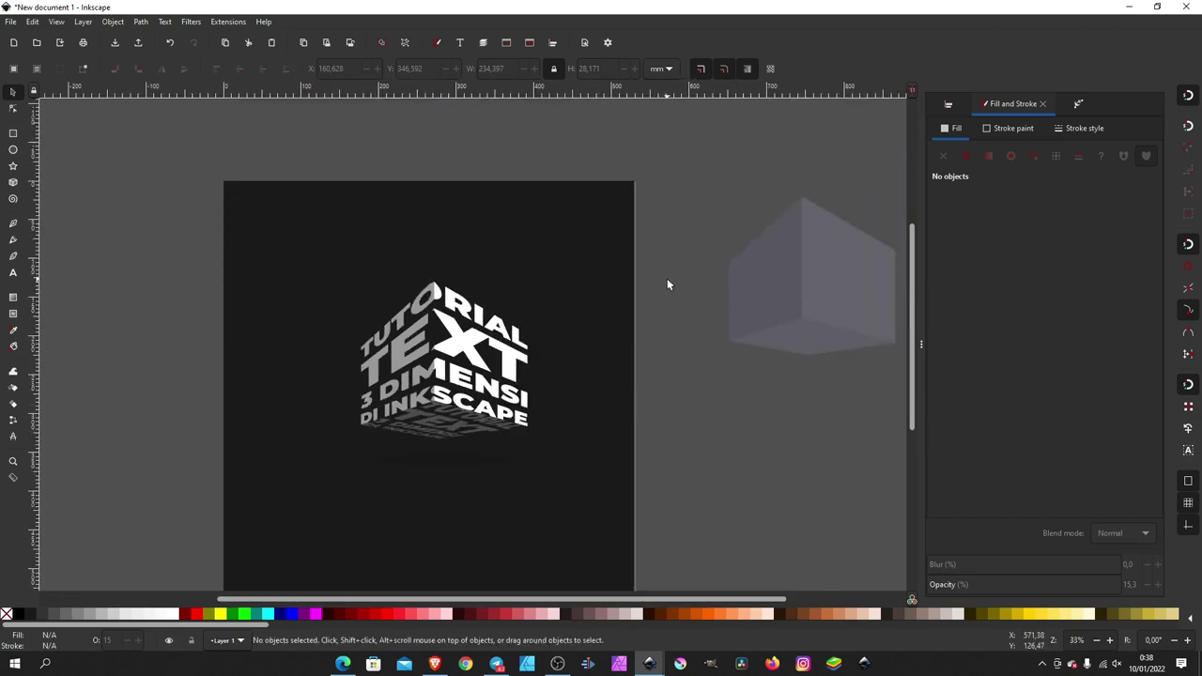